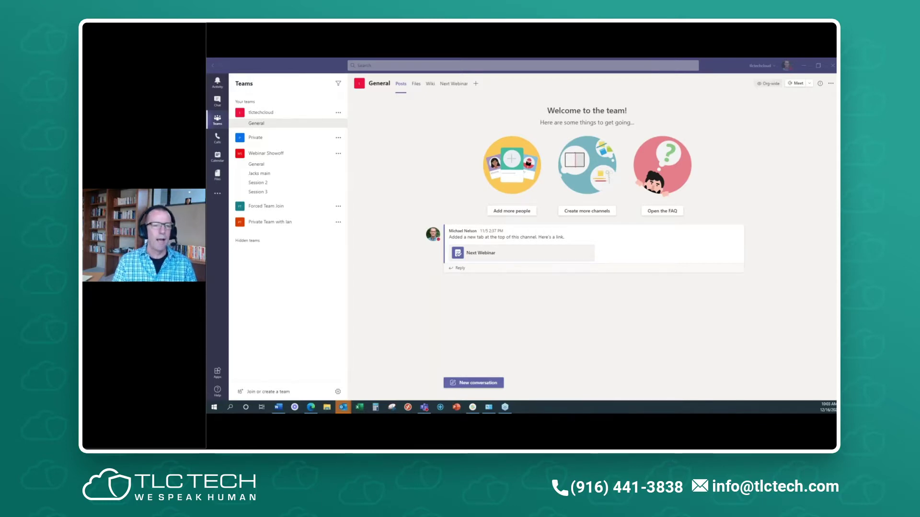
# - Collapse tlctechcloud, toggle Webinar Showoff closed and open again, and open its team options
pyautogui.click(232, 113)
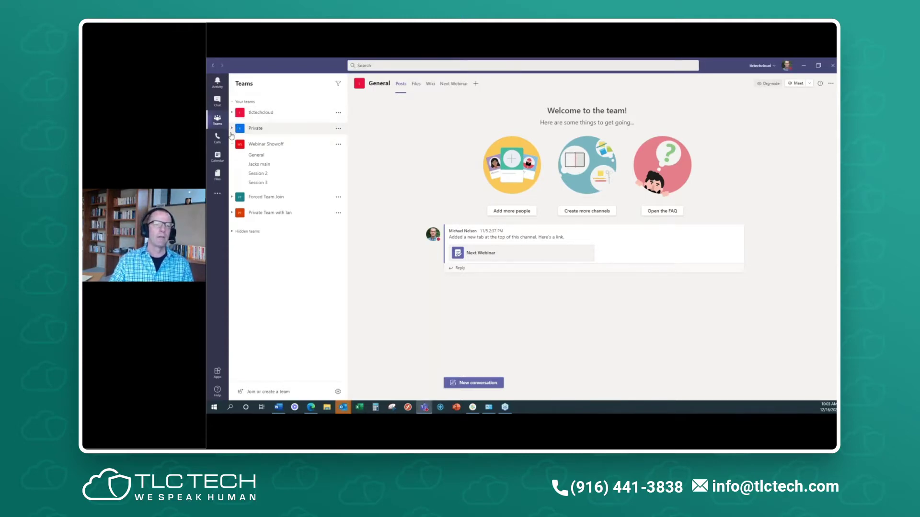
pyautogui.click(232, 144)
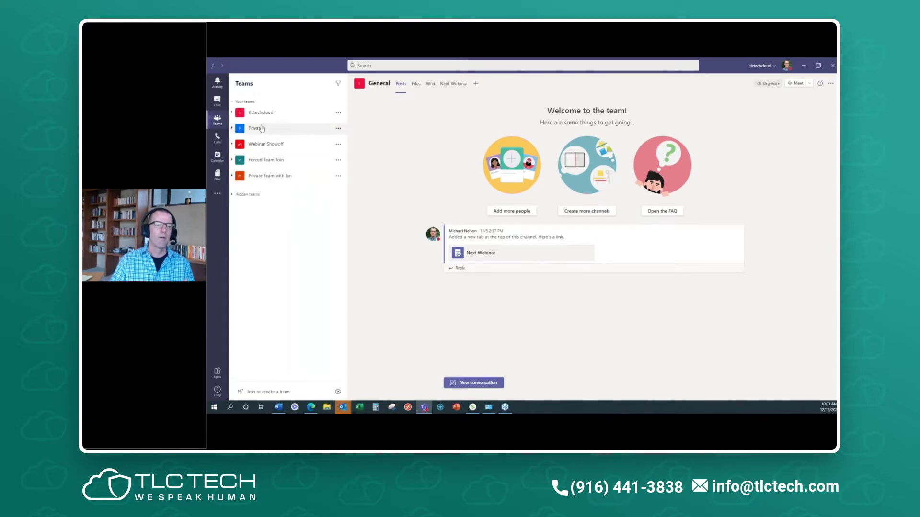
pyautogui.click(244, 144)
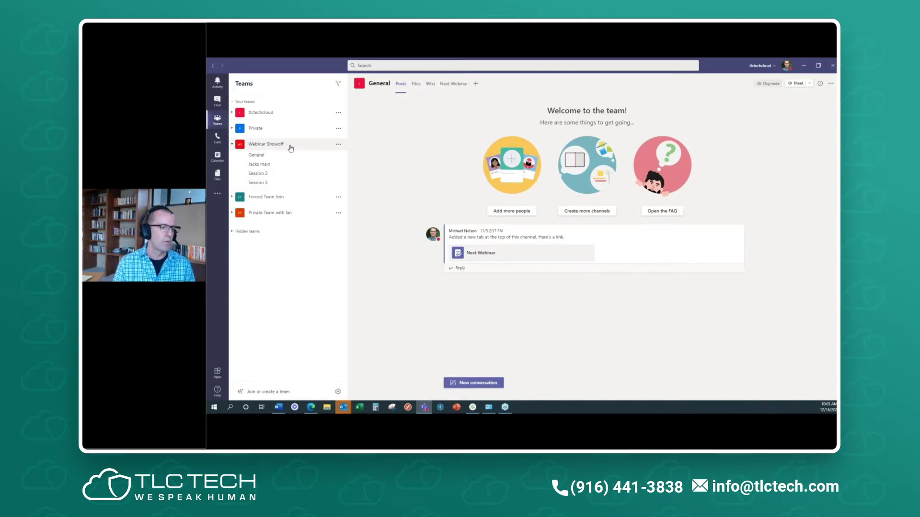
pyautogui.click(338, 145)
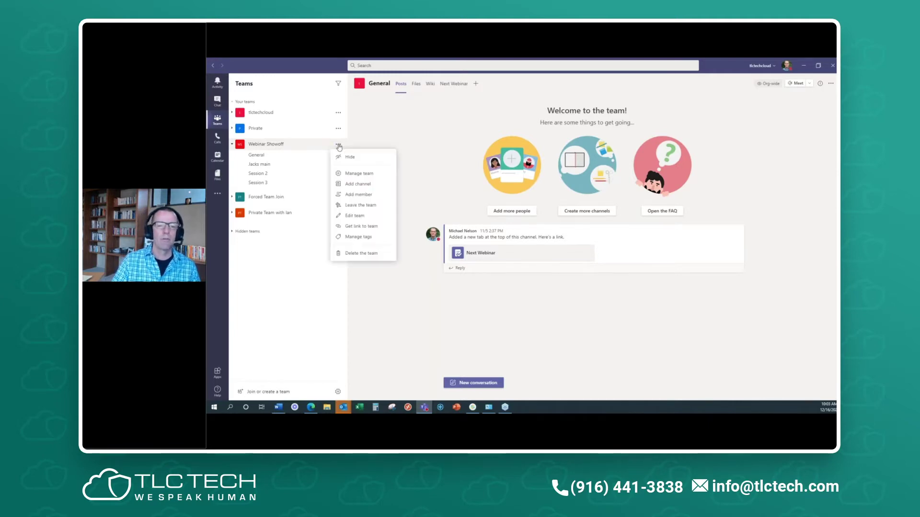
# - Add a private channel named 'Test Private' to Webinar Showoff, skipping adding members
pyautogui.click(363, 185)
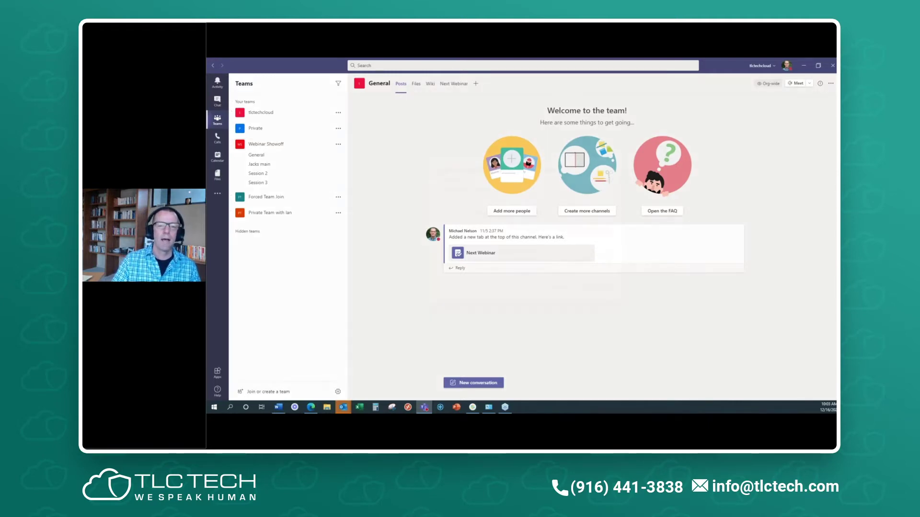
pyautogui.write('Test Private')
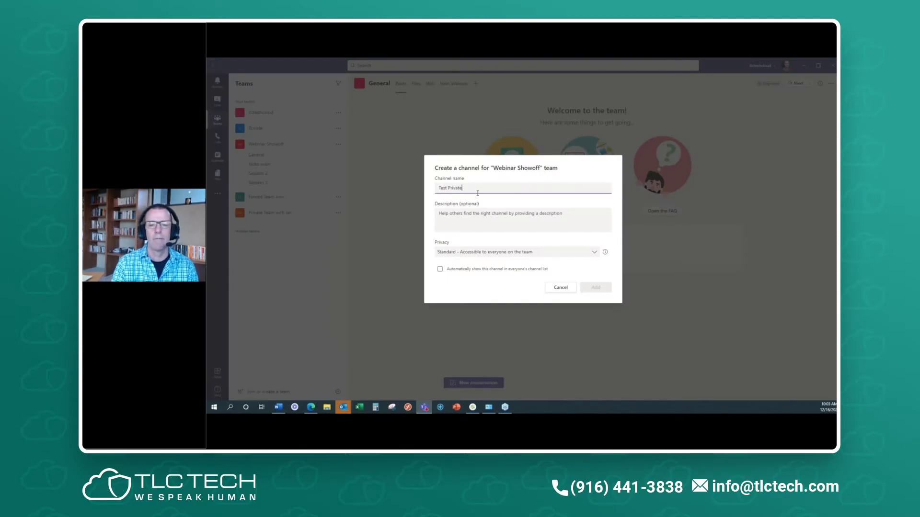
pyautogui.click(515, 254)
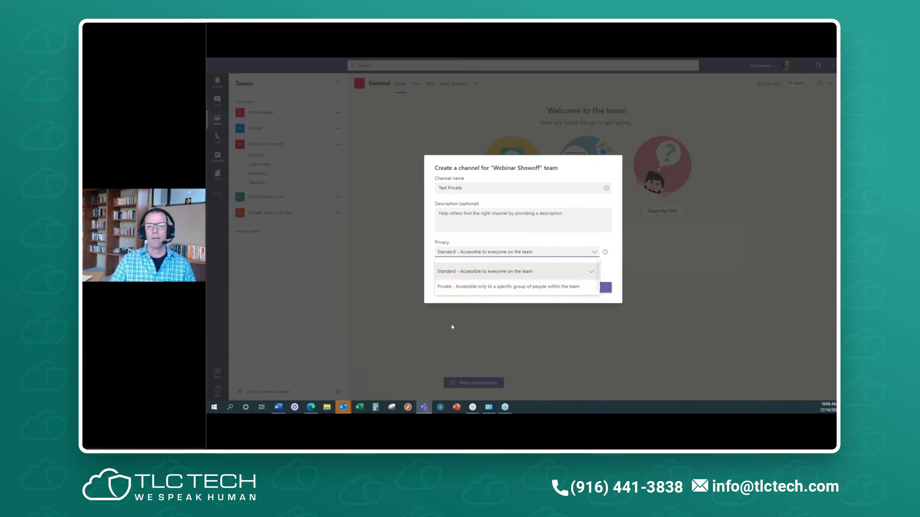
pyautogui.click(506, 287)
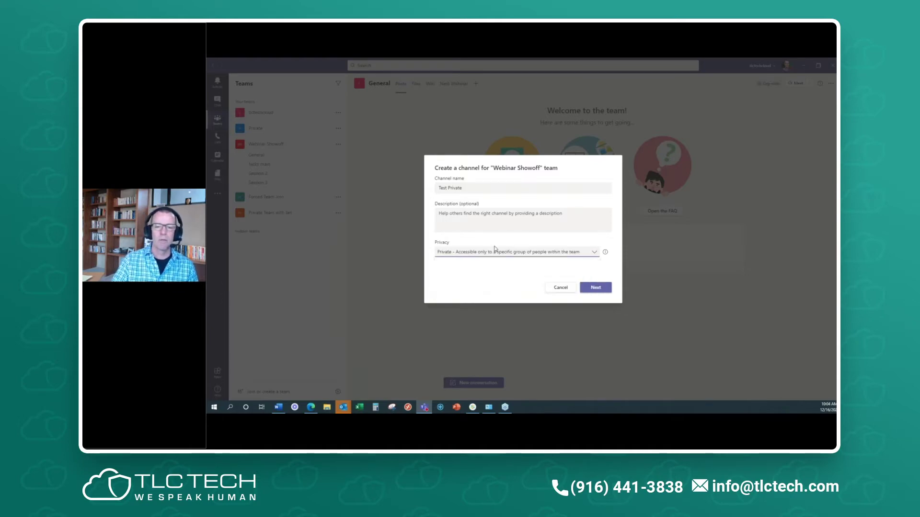
pyautogui.click(596, 288)
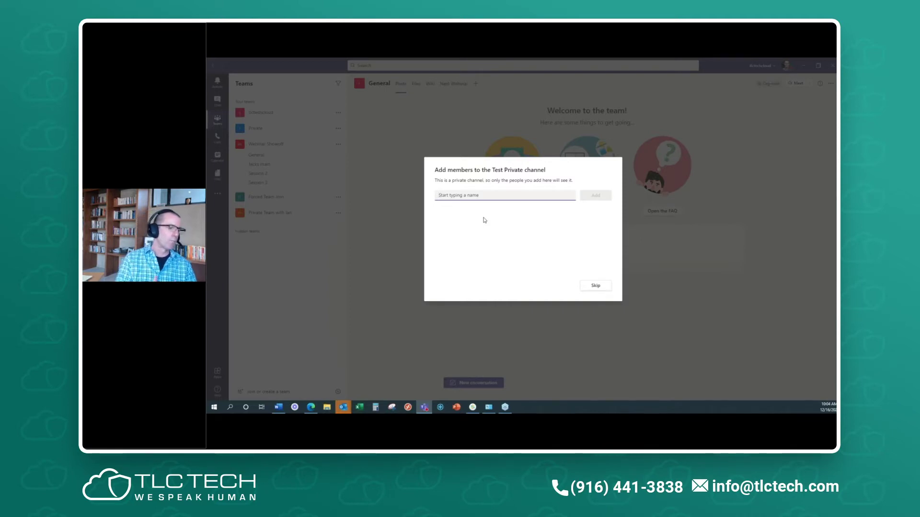
pyautogui.click(590, 286)
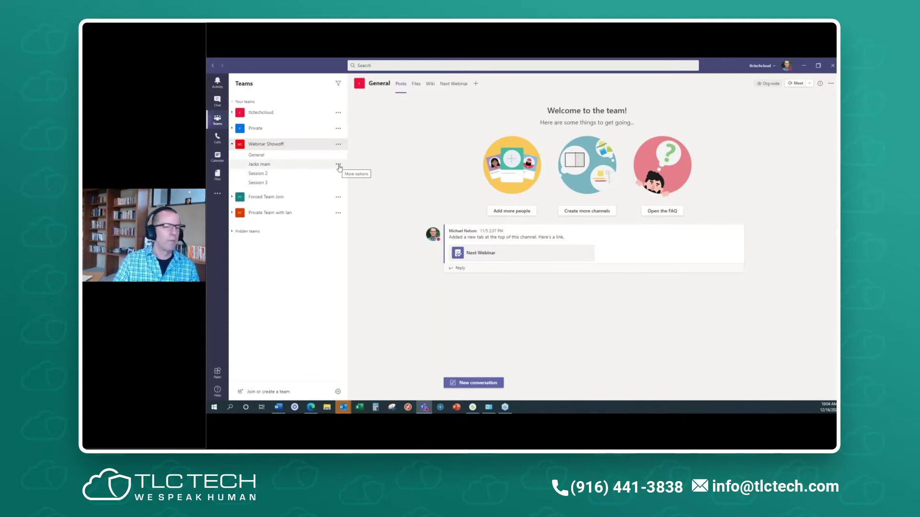
# - Open and cancel the Jacks main edit dialog, then open Session 2's Manage channel settings
pyautogui.click(338, 165)
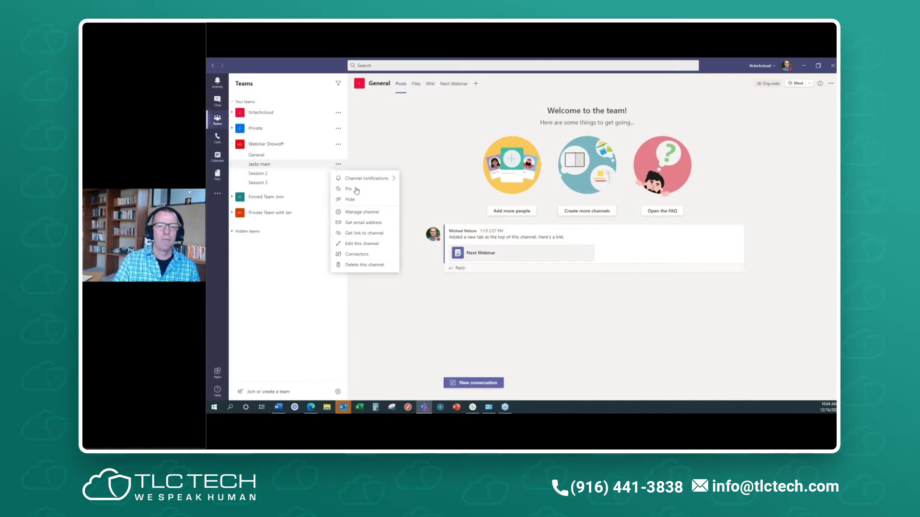
pyautogui.click(375, 260)
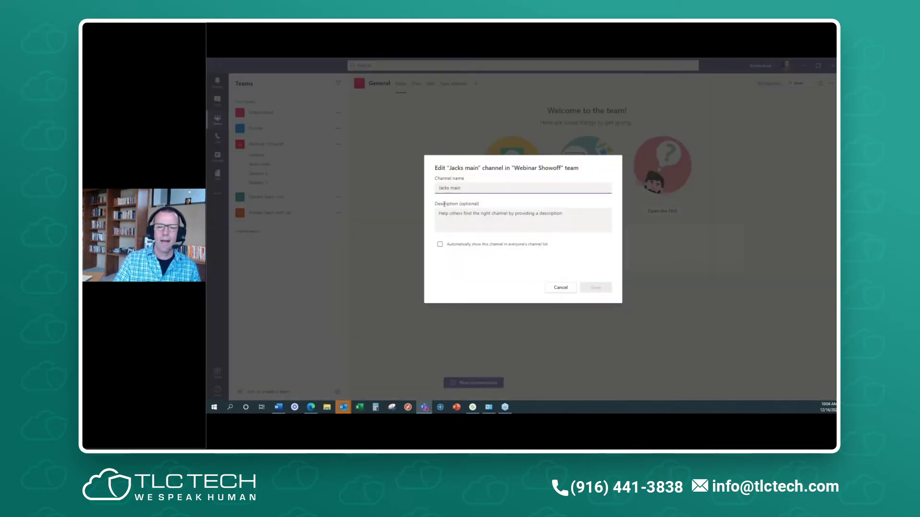
pyautogui.click(558, 287)
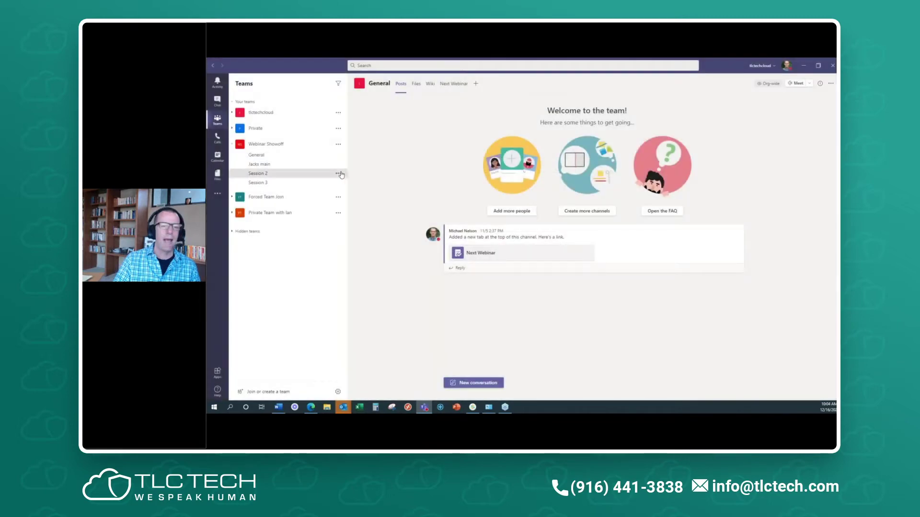
pyautogui.click(339, 174)
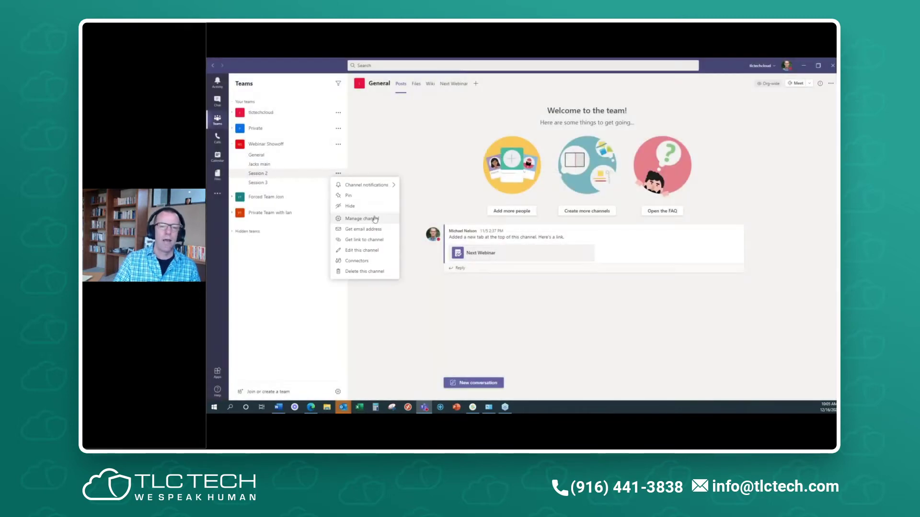
pyautogui.click(362, 218)
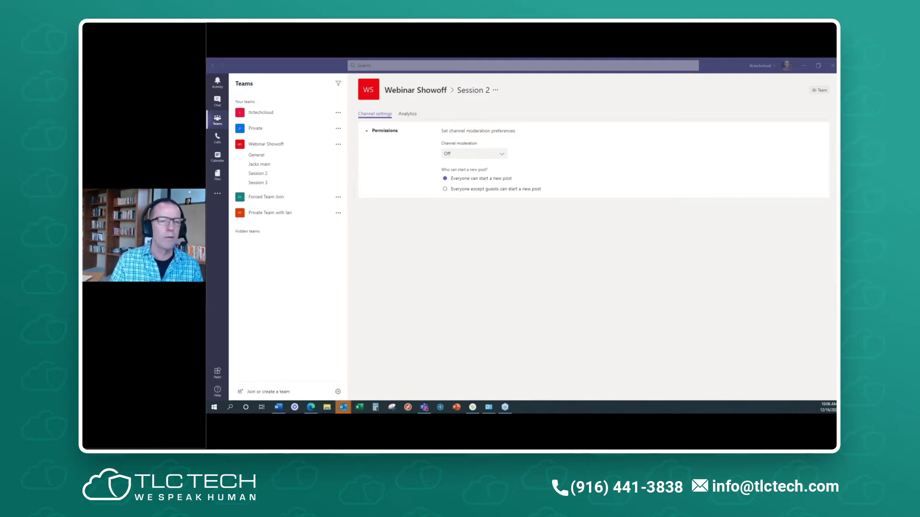
# - Send 'talking' in the pinned one-on-one chat and pop that conversation into its own window
pyautogui.click(221, 108)
pyautogui.click(218, 102)
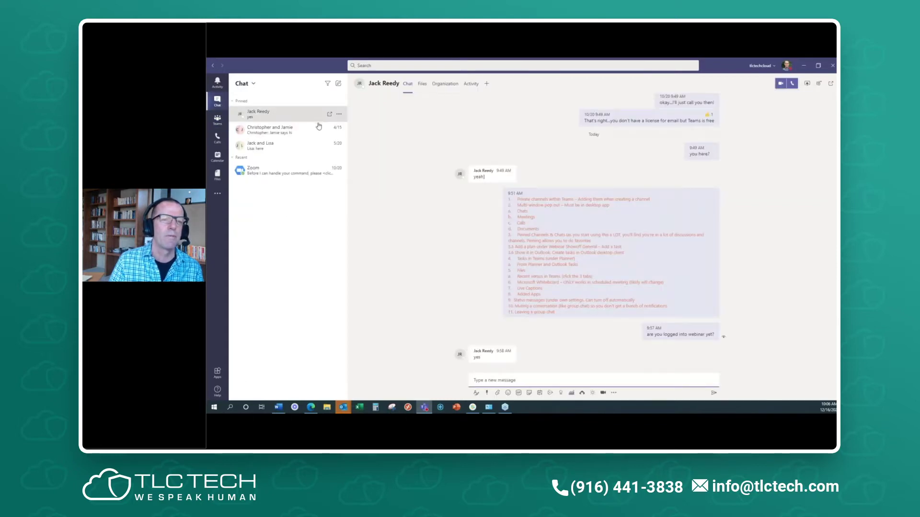
pyautogui.write('talking')
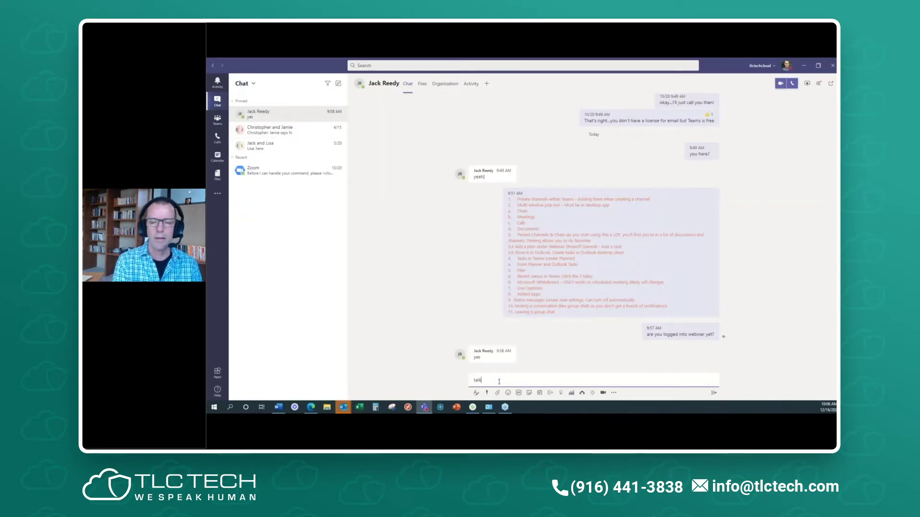
pyautogui.press('Return')
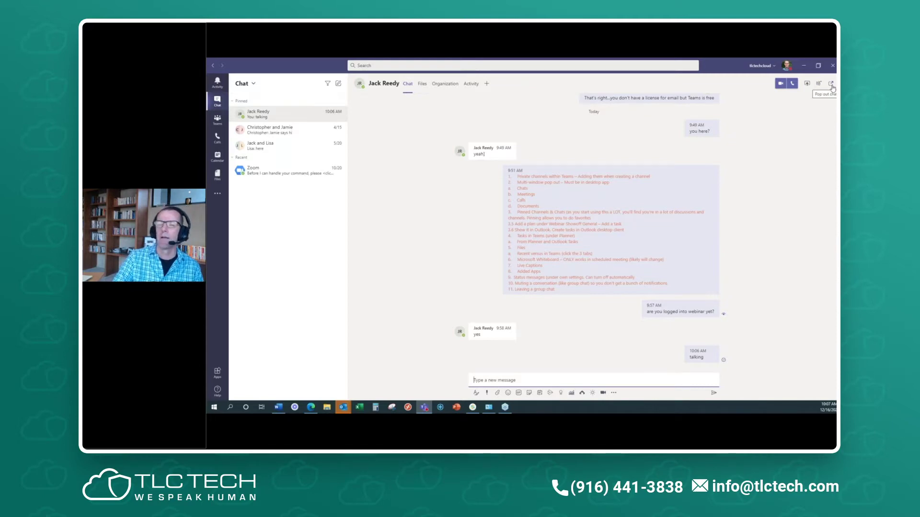
pyautogui.click(831, 84)
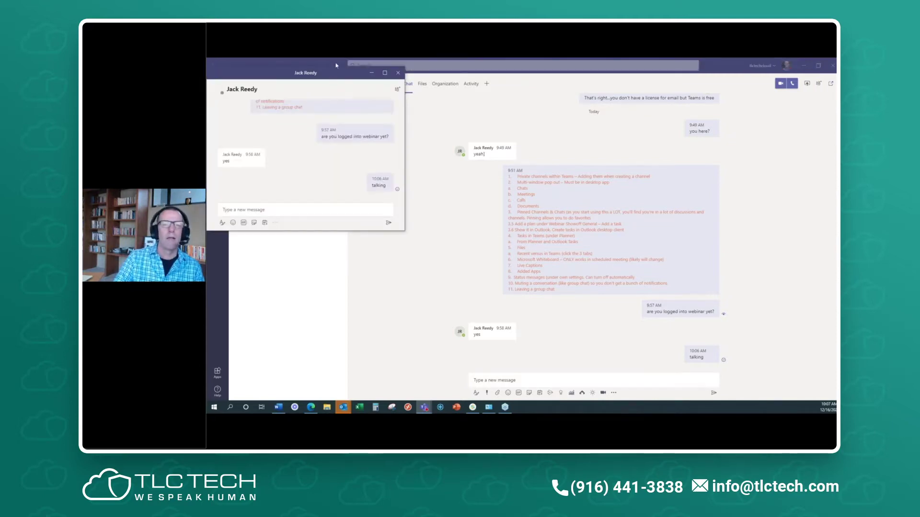
# - Reposition the popped-out chat and main Teams window over Word, opening the pinned group chat
pyautogui.moveTo(337, 76); pyautogui.dragTo(241, 226)
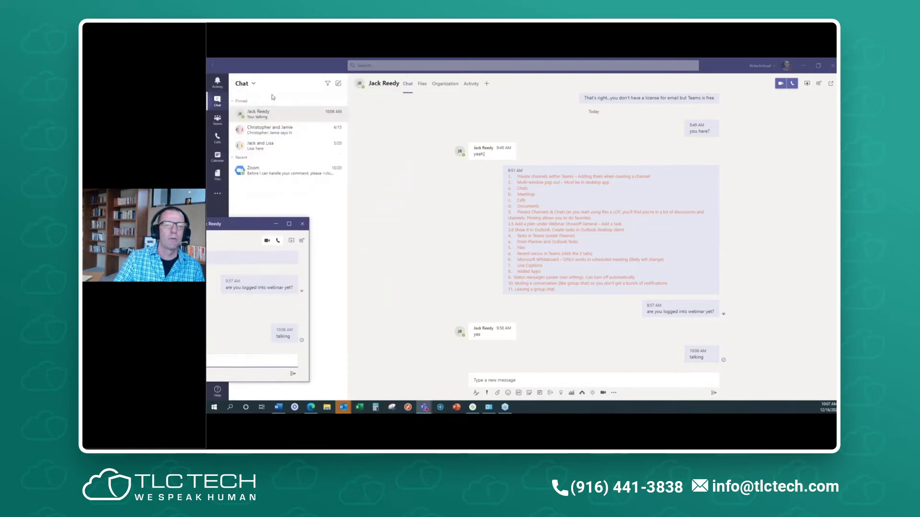
pyautogui.click(279, 132)
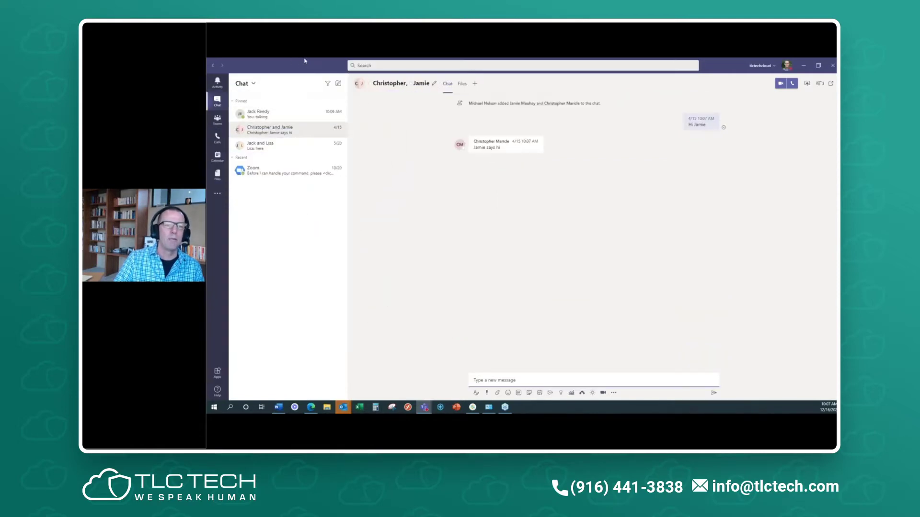
pyautogui.moveTo(340, 104); pyautogui.dragTo(500, 92)
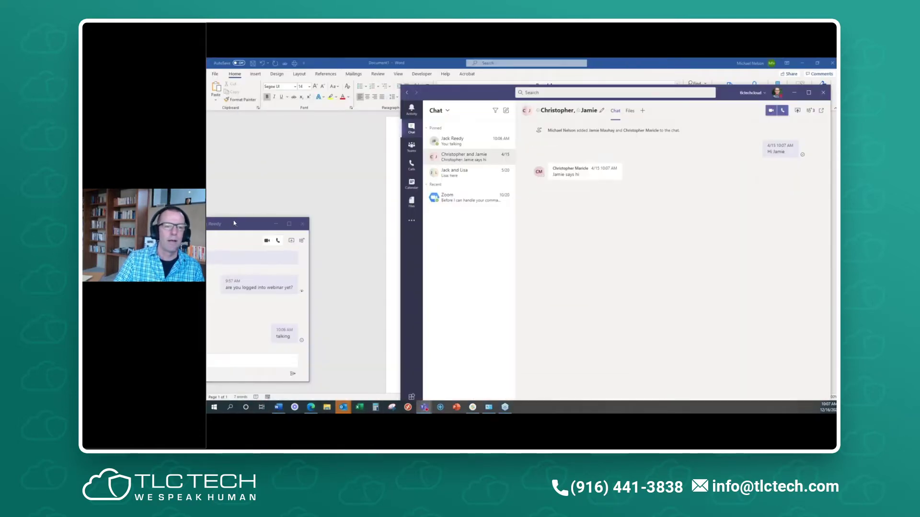
pyautogui.moveTo(234, 224); pyautogui.dragTo(353, 128)
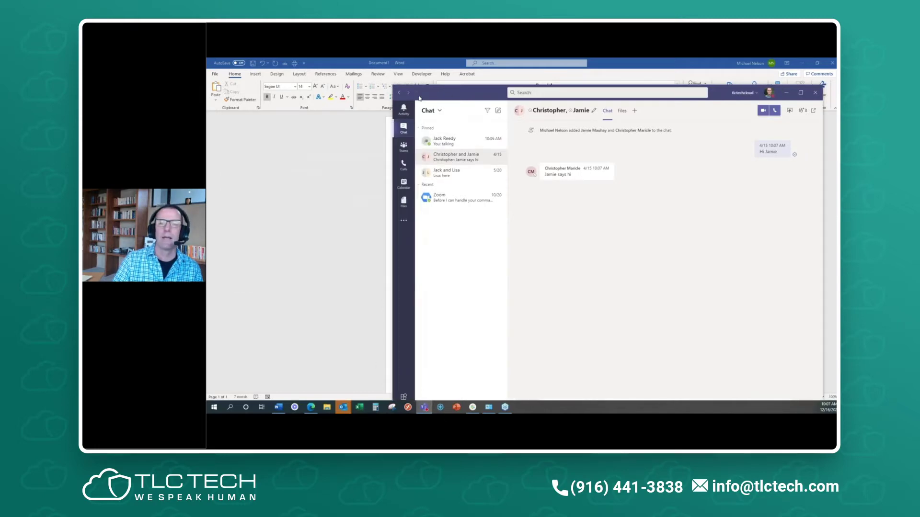
pyautogui.moveTo(448, 95); pyautogui.dragTo(401, 79)
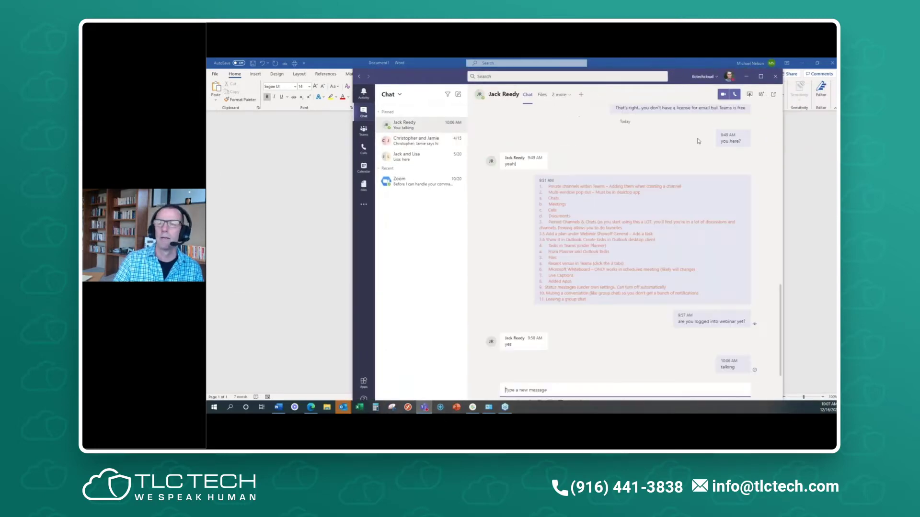
# - Start an audio call with the contact, mute the mic, and dismiss the video warning
pyautogui.click(723, 95)
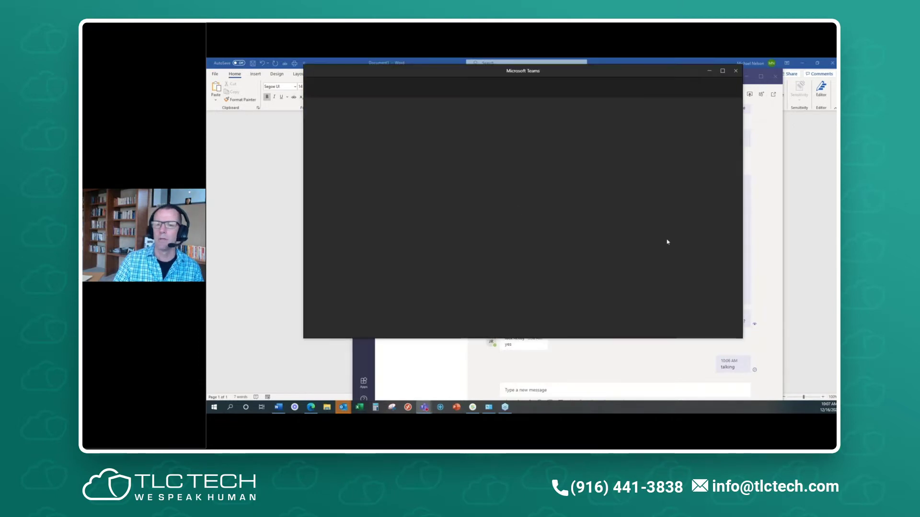
pyautogui.click(672, 87)
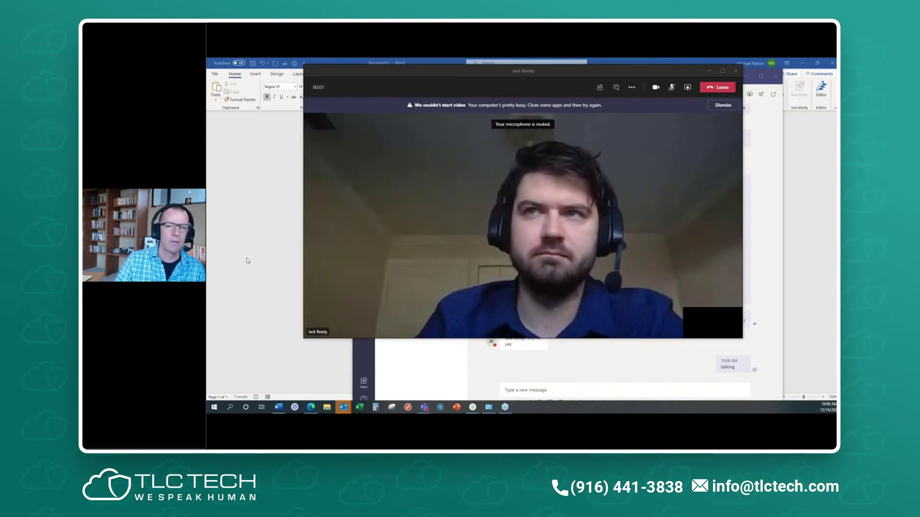
pyautogui.click(723, 105)
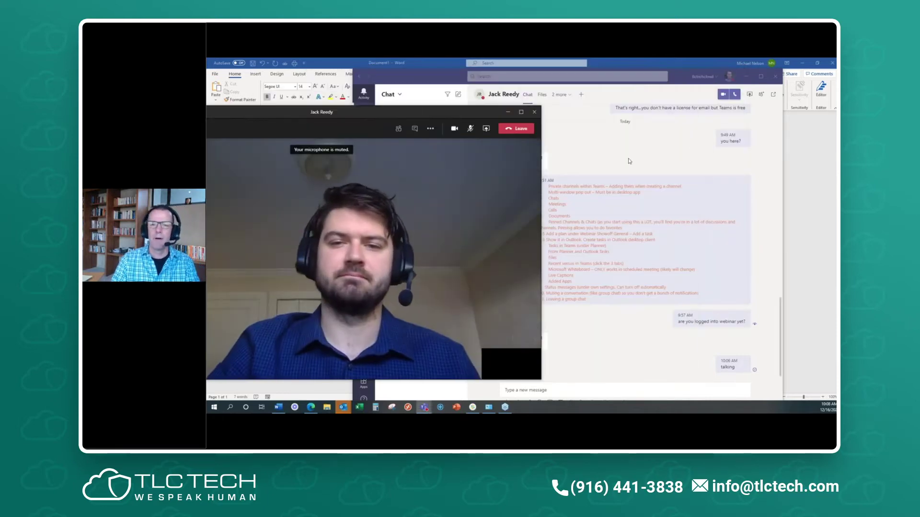
# - Show the chat beside the call, move the call window left, and open the group chat
pyautogui.click(593, 148)
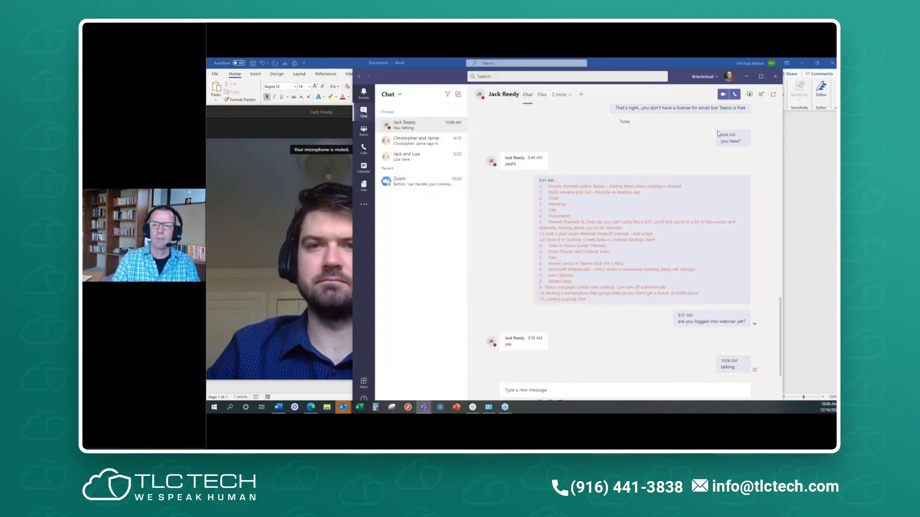
pyautogui.click(774, 95)
pyautogui.moveTo(496, 110); pyautogui.dragTo(594, 89)
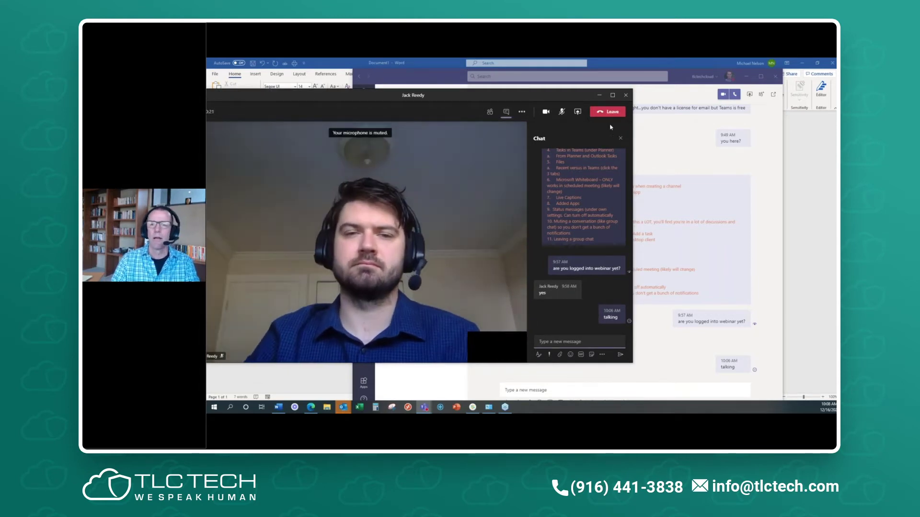
pyautogui.moveTo(553, 96); pyautogui.dragTo(249, 83)
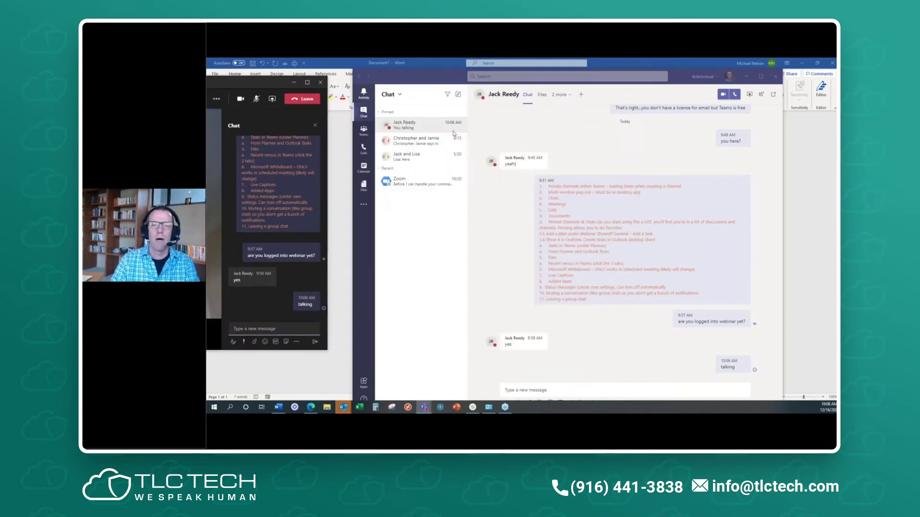
pyautogui.click(436, 144)
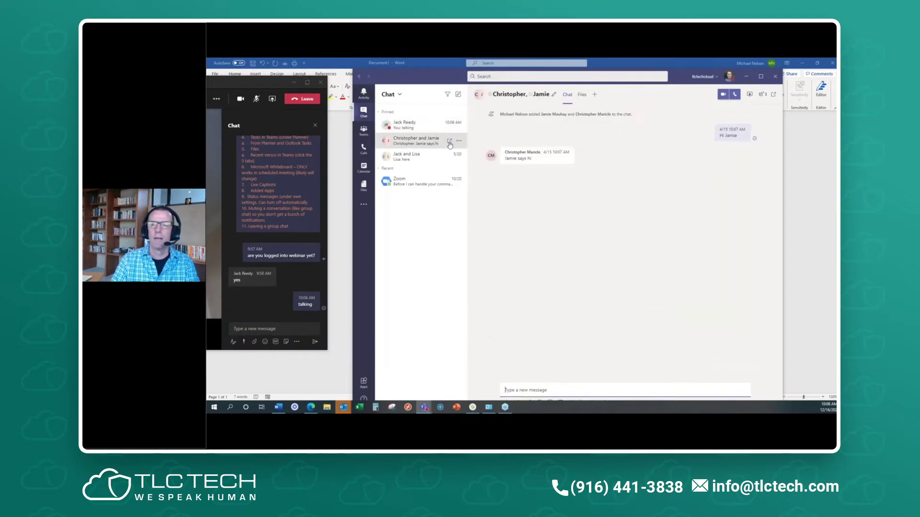
# - Close the popped-out group chat window and the call's chat pane, moving the call window aside
pyautogui.click(774, 95)
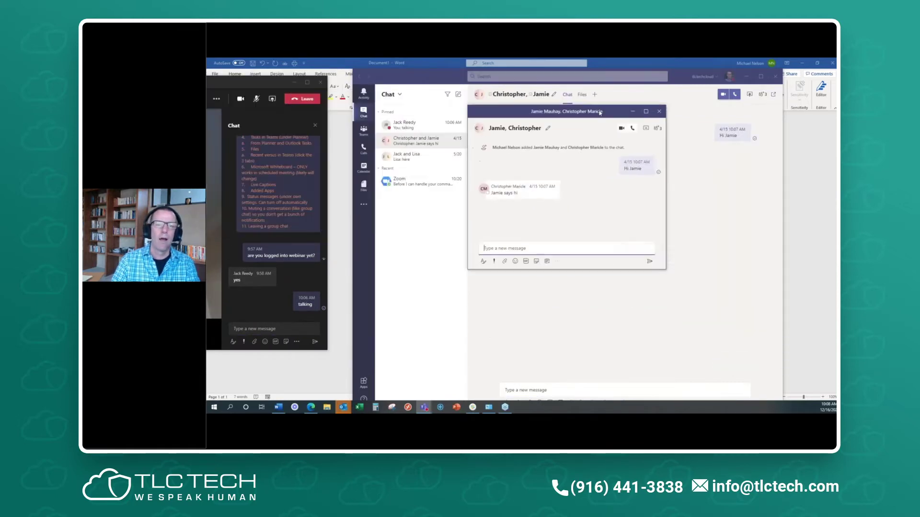
pyautogui.moveTo(256, 84); pyautogui.dragTo(547, 76)
pyautogui.moveTo(662, 113); pyautogui.dragTo(734, 121)
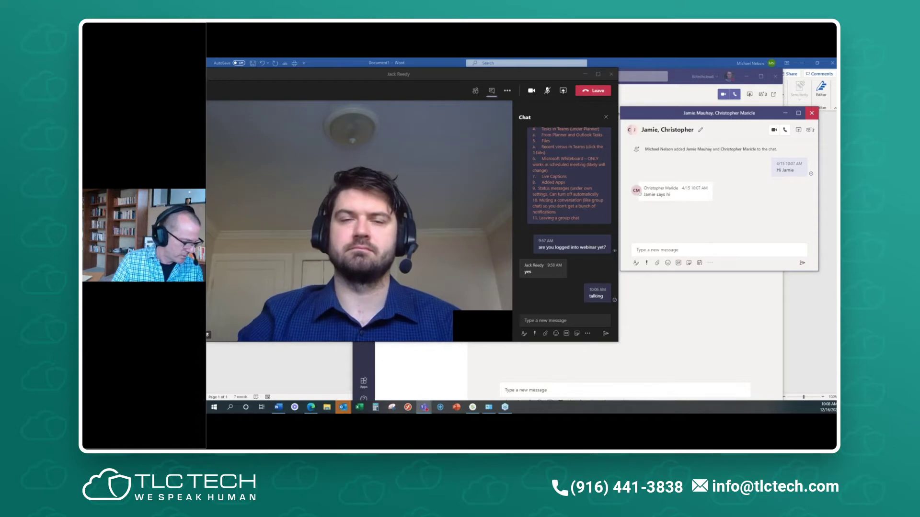
pyautogui.click(812, 113)
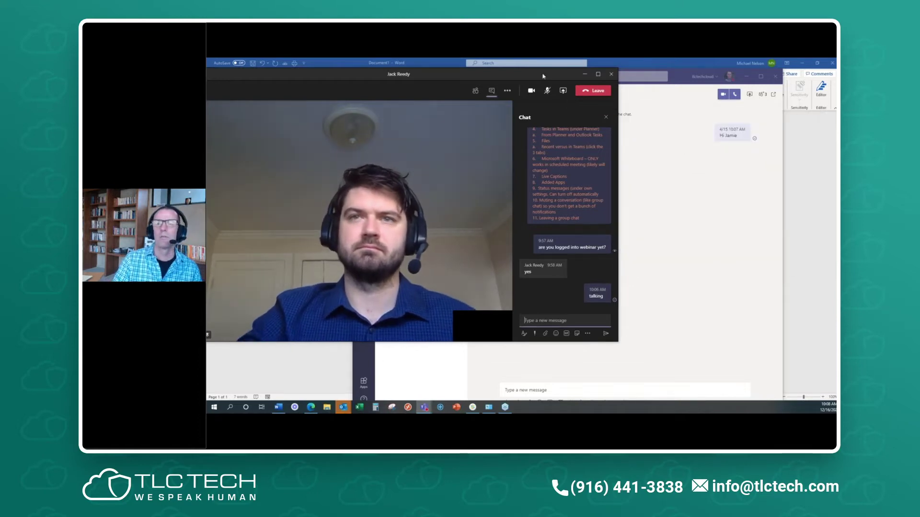
pyautogui.click(606, 120)
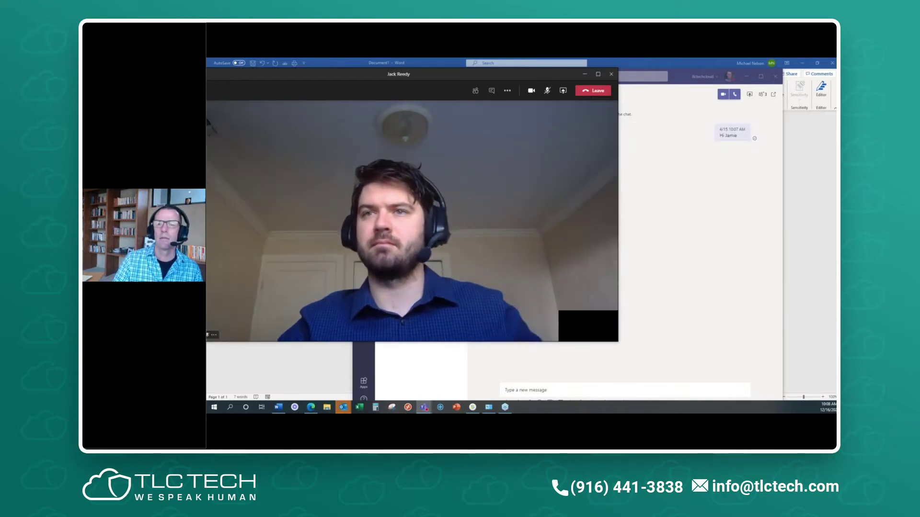
pyautogui.moveTo(570, 76); pyautogui.dragTo(245, 112)
# - Show the one-to-one chat's Files listing Document.docx, shift the call window left, and minimise Word
pyautogui.click(404, 125)
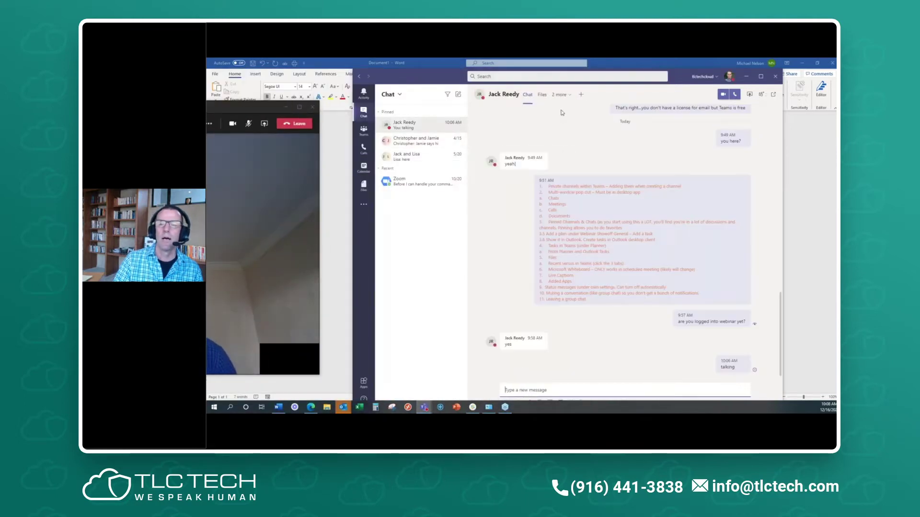
pyautogui.click(542, 95)
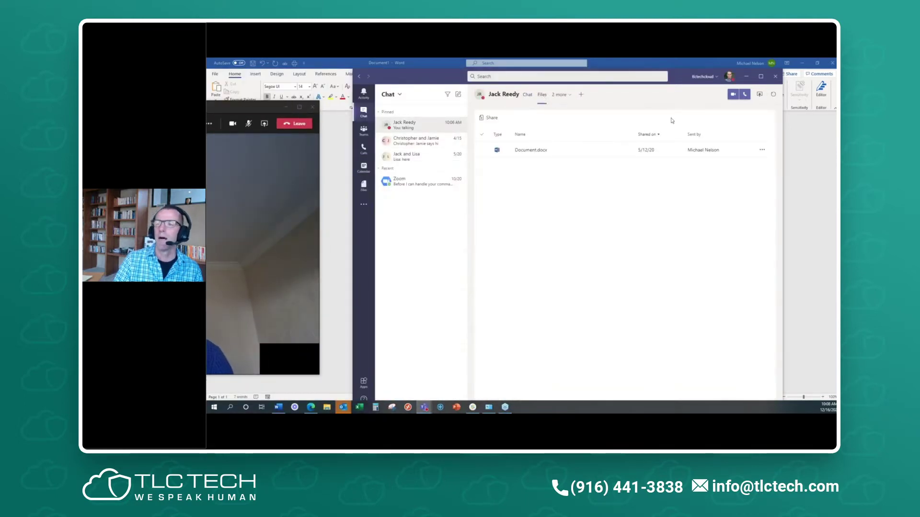
pyautogui.click(759, 96)
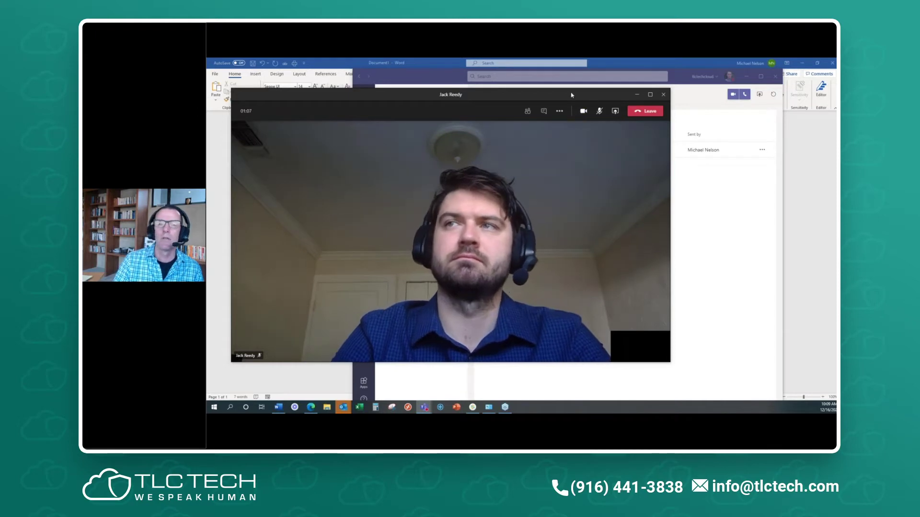
pyautogui.moveTo(571, 94); pyautogui.dragTo(162, 128)
pyautogui.click(803, 63)
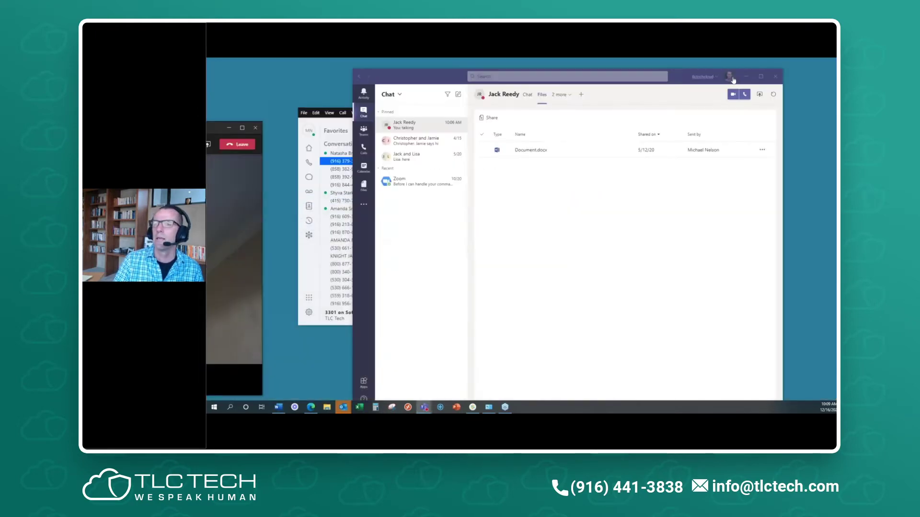
# - Maximise Teams, open the group chat, turn on live captions and unmute the call
pyautogui.click(762, 77)
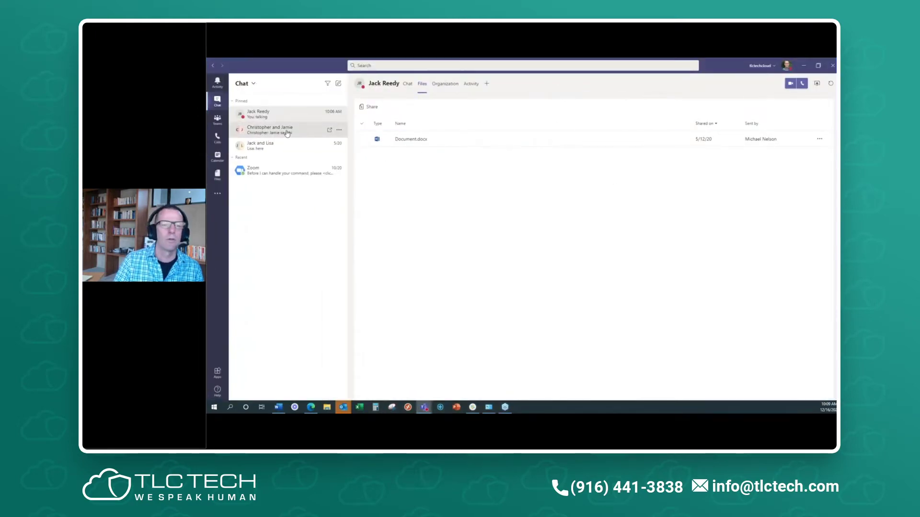
pyautogui.click(270, 130)
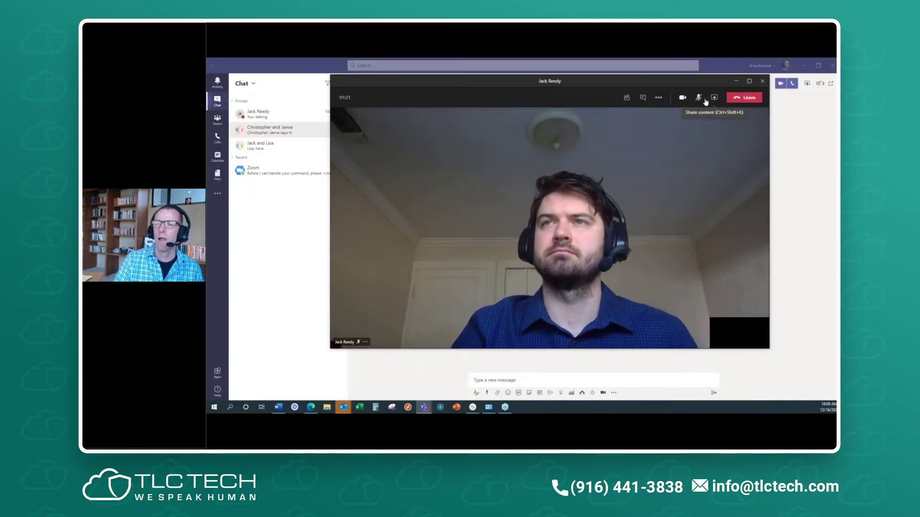
pyautogui.click(659, 100)
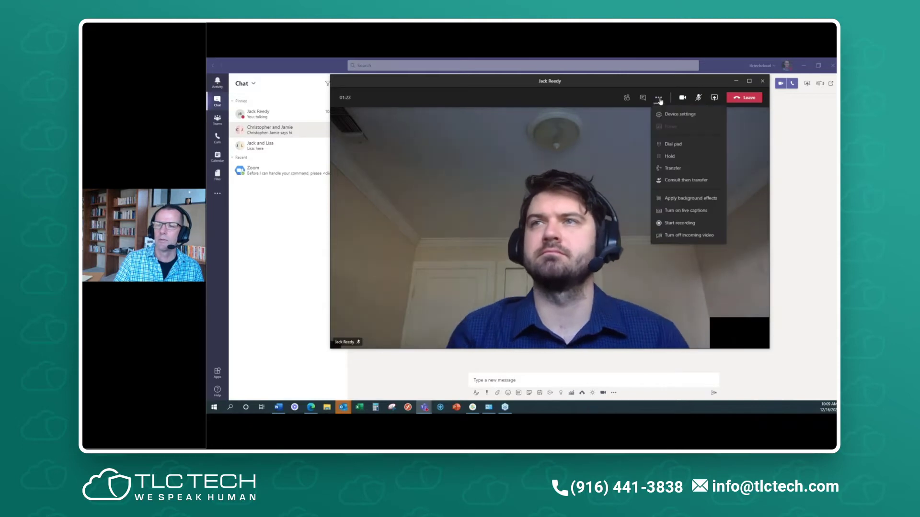
pyautogui.click(686, 210)
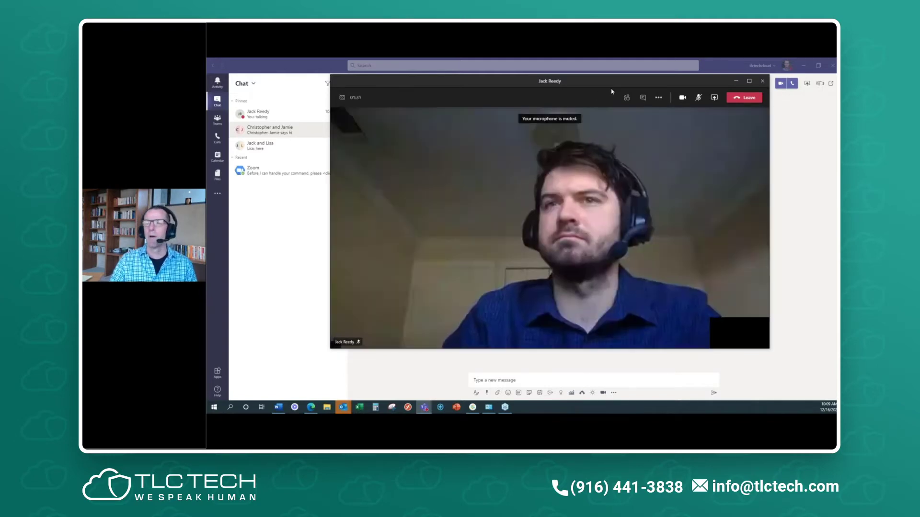
pyautogui.click(700, 99)
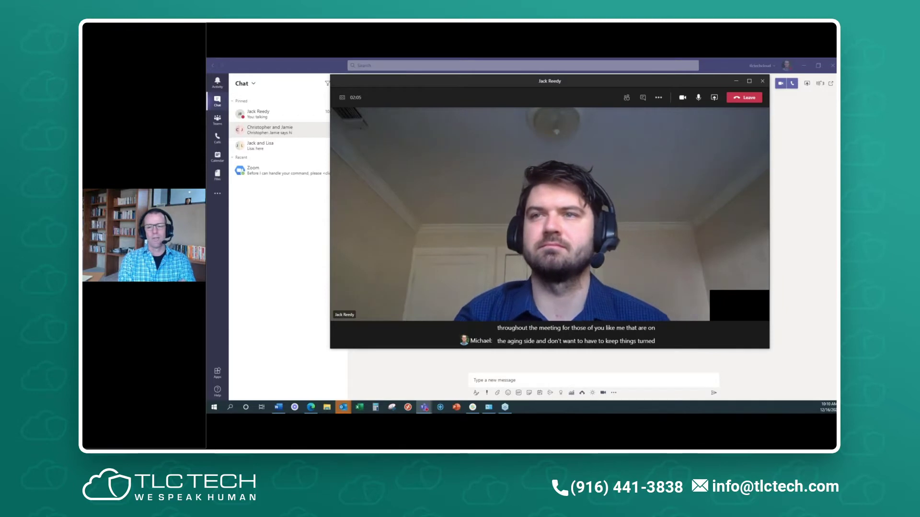
# - Turn live captions off, mute the microphone again, and leave the call
pyautogui.click(659, 97)
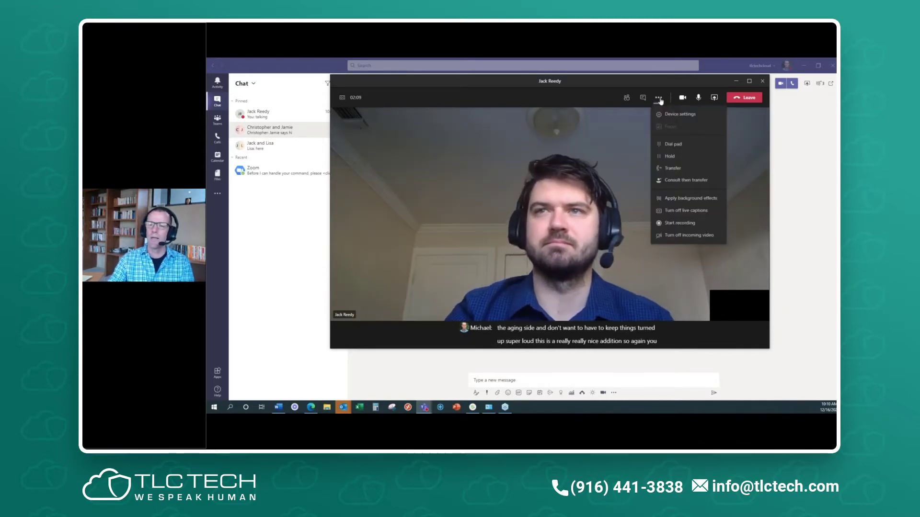
pyautogui.click(687, 215)
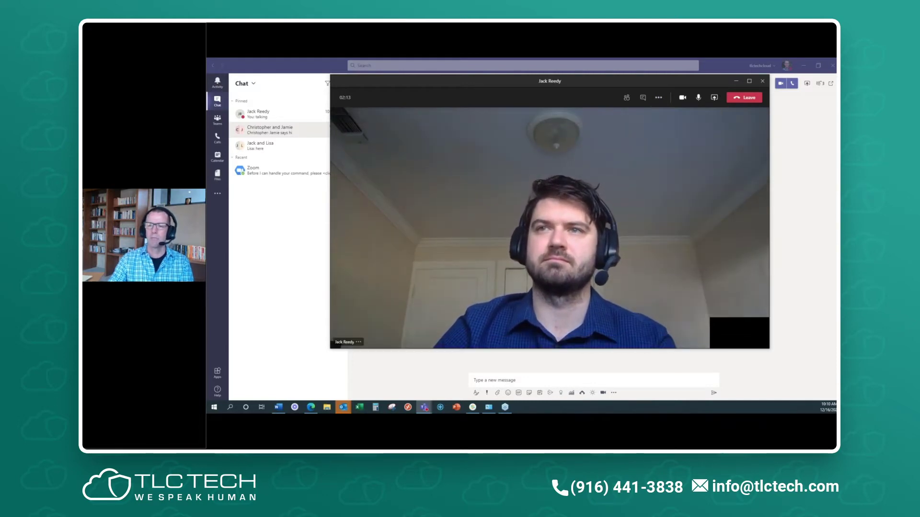
pyautogui.click(659, 98)
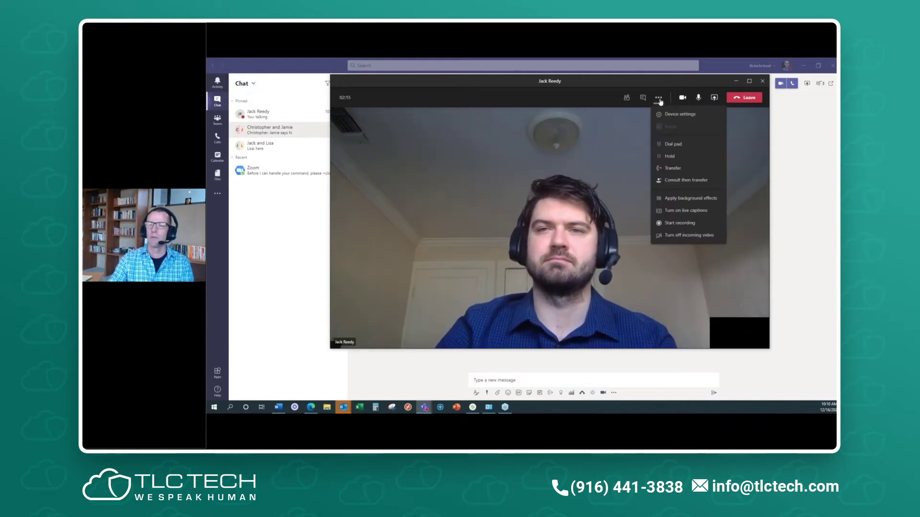
pyautogui.click(698, 98)
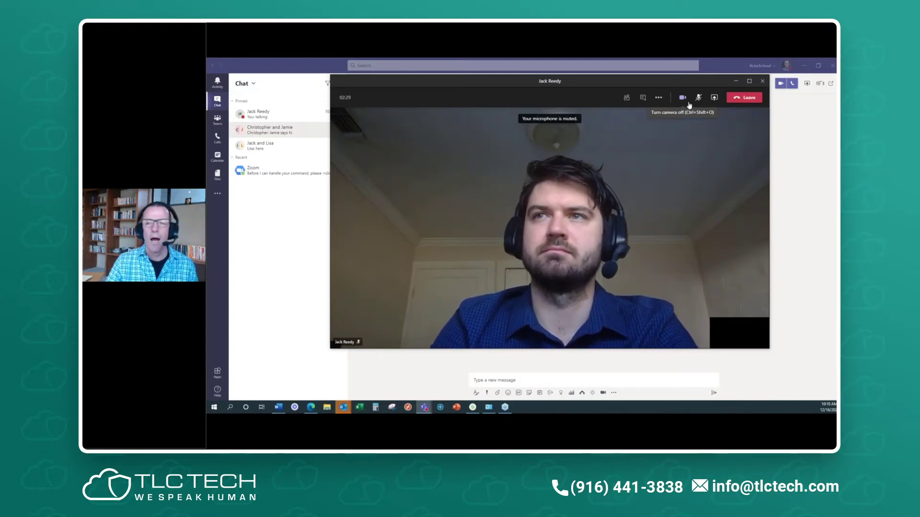
pyautogui.click(744, 98)
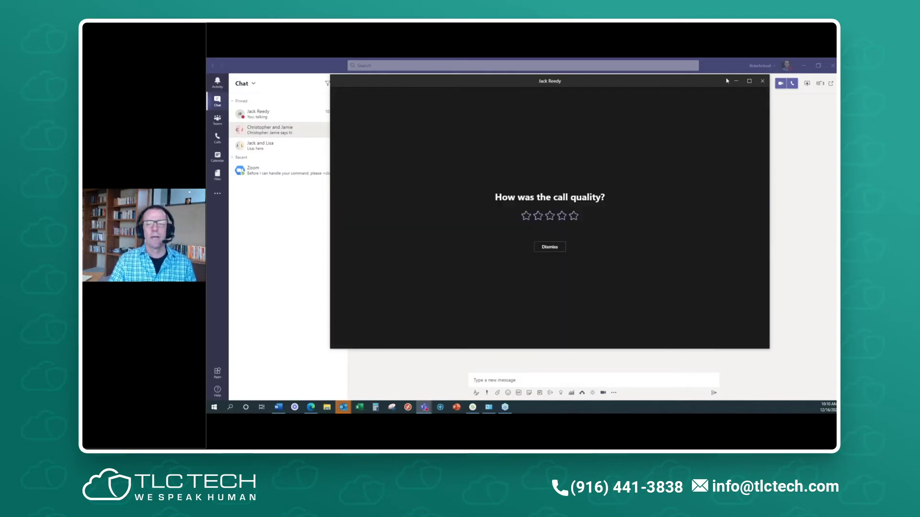
# - Dismiss the 'How was the call quality?' prompt to return to the group chat
pyautogui.click(763, 82)
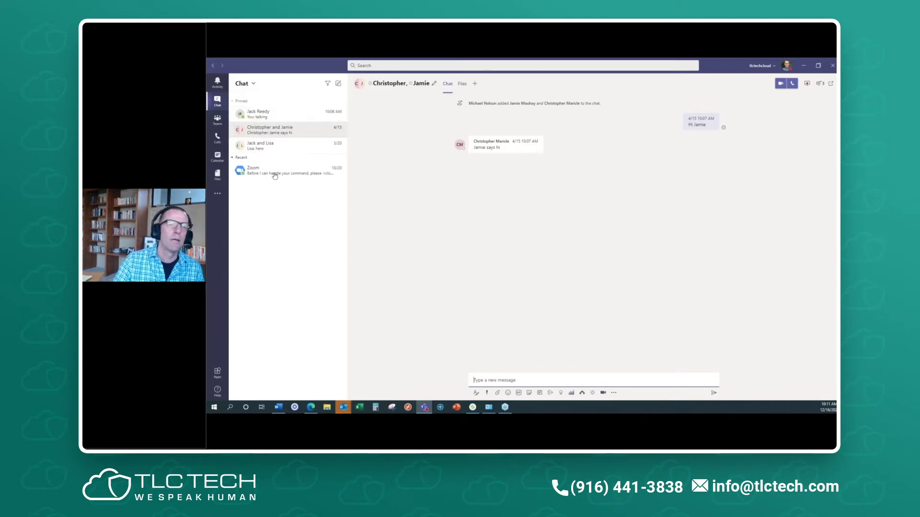
# - Unpin the two group chats from the pinned list
pyautogui.click(340, 131)
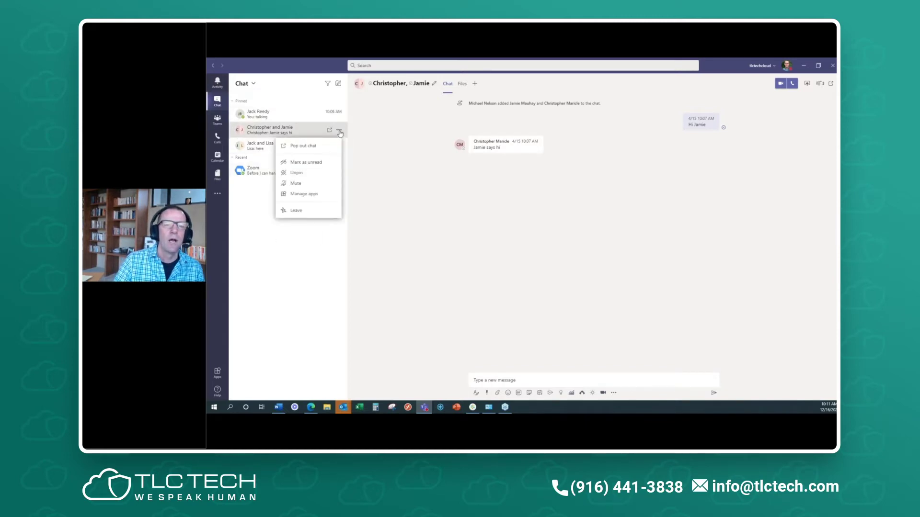
pyautogui.click(318, 176)
pyautogui.click(339, 130)
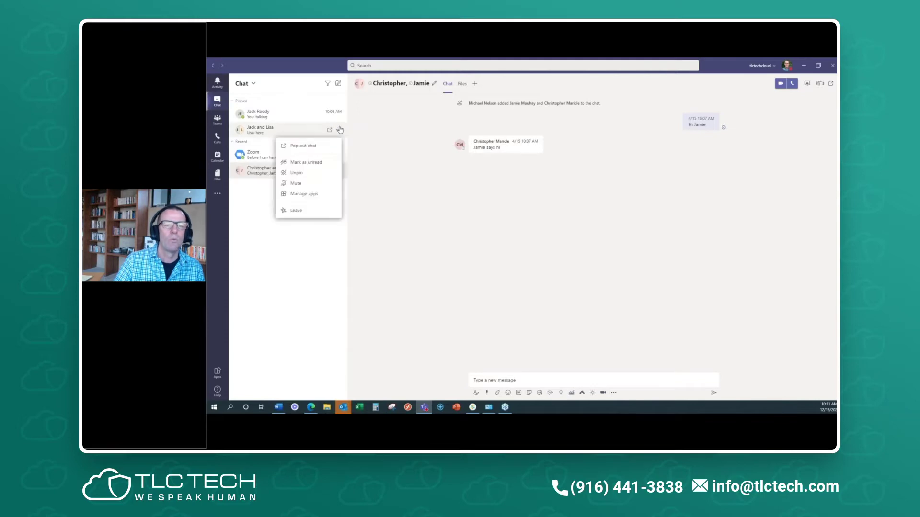
pyautogui.click(327, 176)
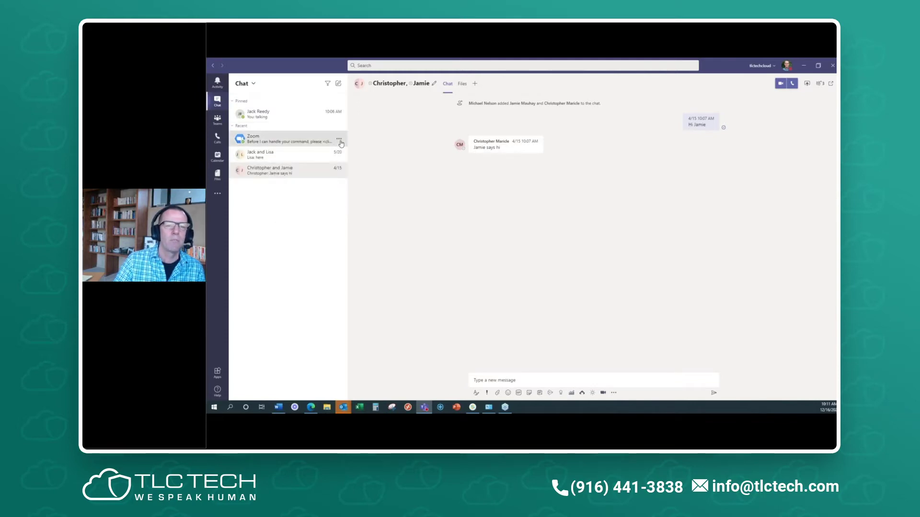
# - Unpin the one-to-one chat and then pin it back again
pyautogui.click(339, 138)
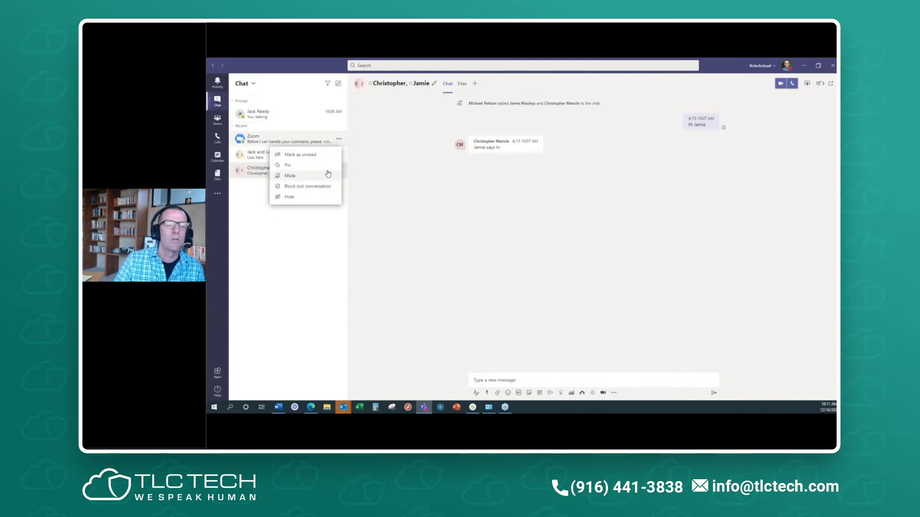
pyautogui.click(379, 197)
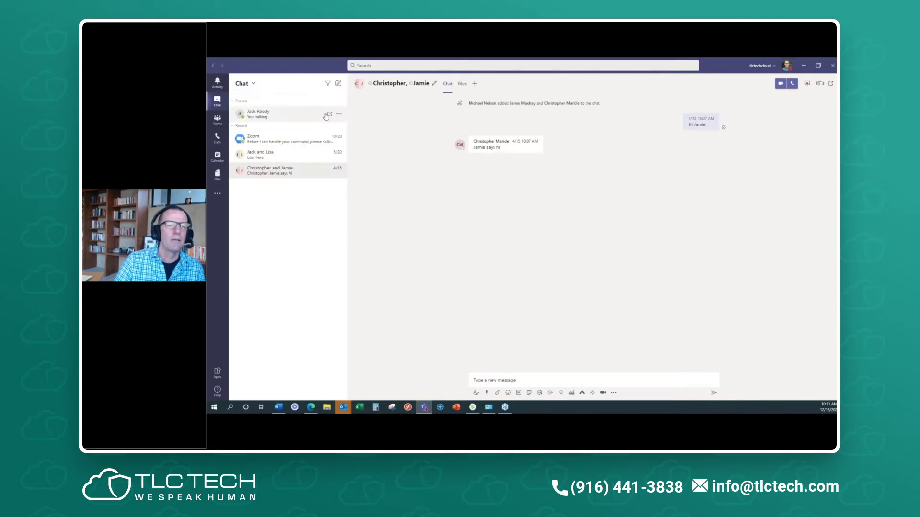
pyautogui.click(338, 114)
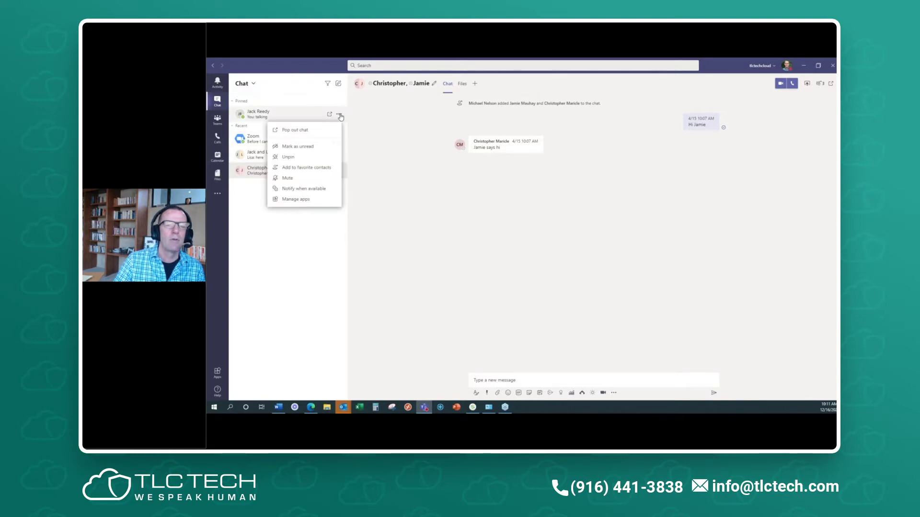
pyautogui.click(310, 158)
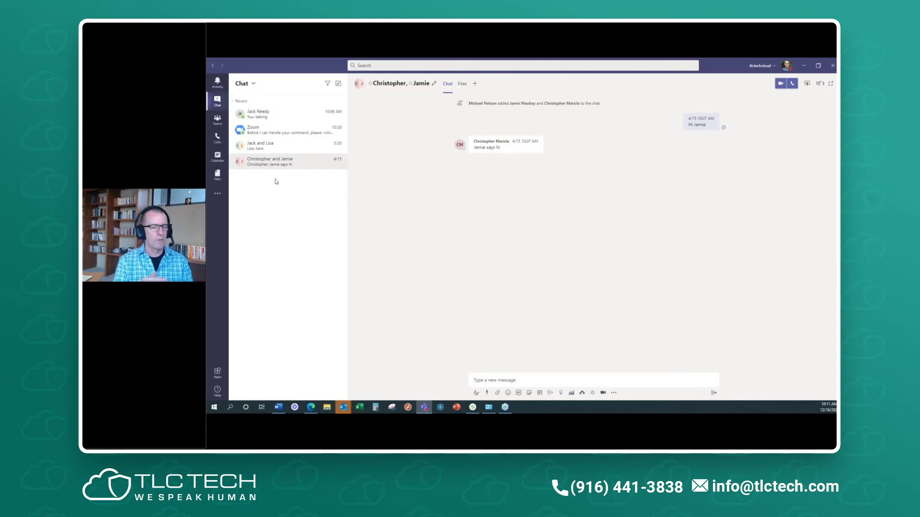
pyautogui.click(342, 115)
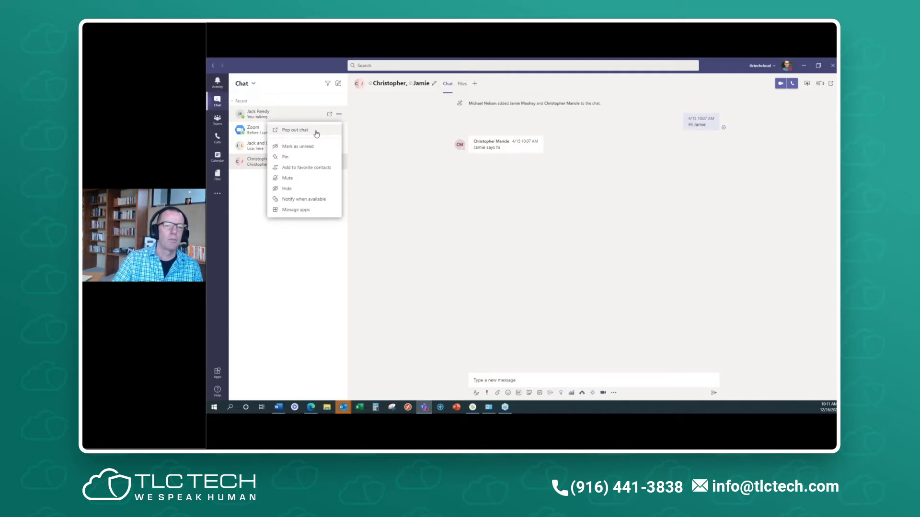
pyautogui.click(305, 157)
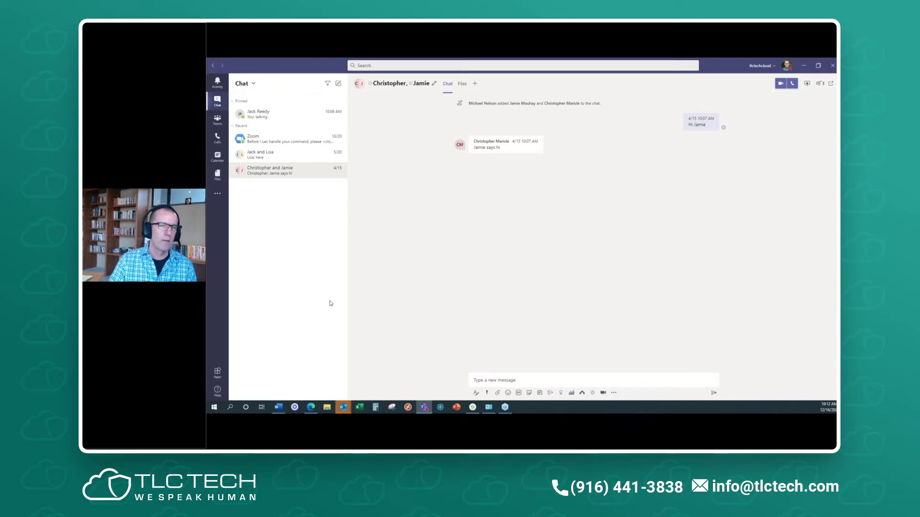
# - Start a search for 'l', dismiss the suggestions, and switch to the teams and channels list
pyautogui.click(427, 66)
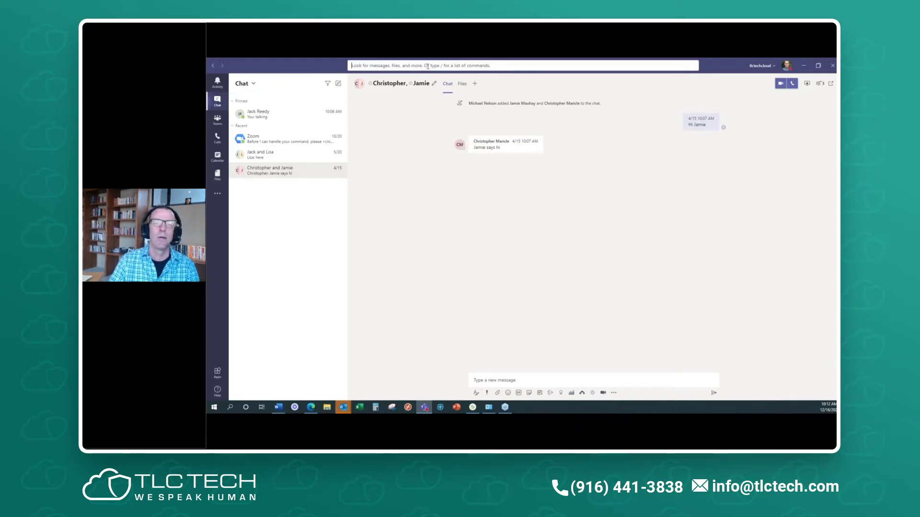
pyautogui.write('lisa')
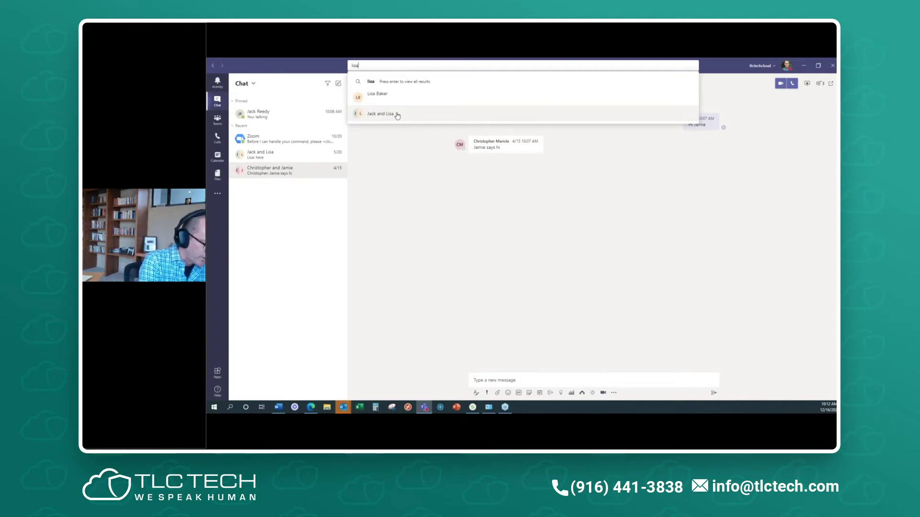
pyautogui.click(473, 285)
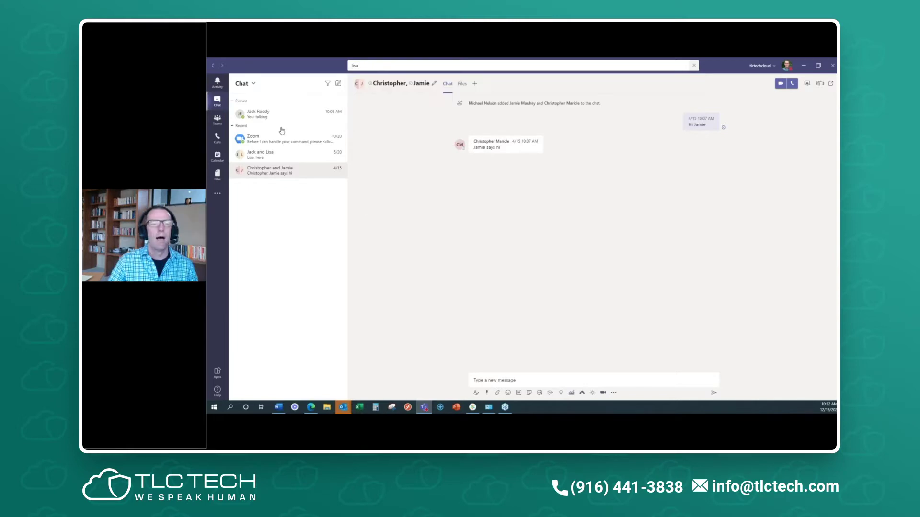
pyautogui.click(217, 119)
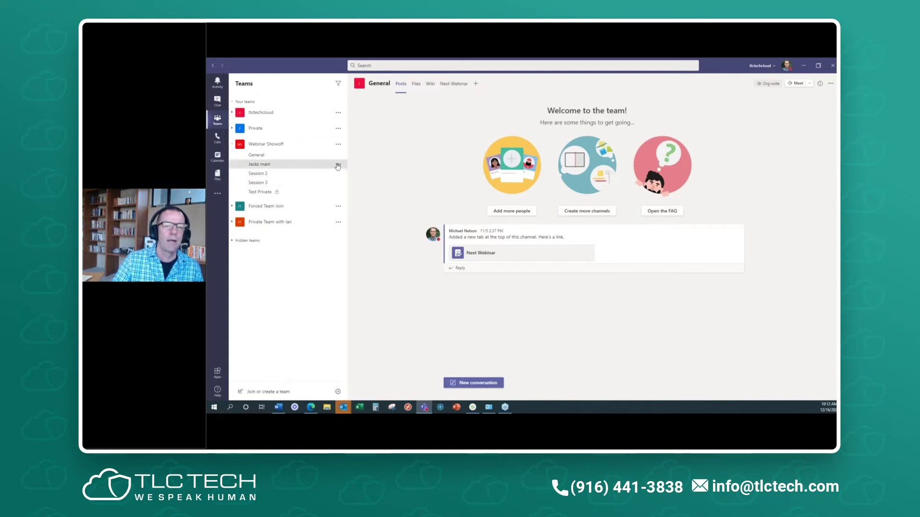
# - Pin the Jacks main channel and expand the tlctechcloud, Private and Forced Team Join teams
pyautogui.click(338, 165)
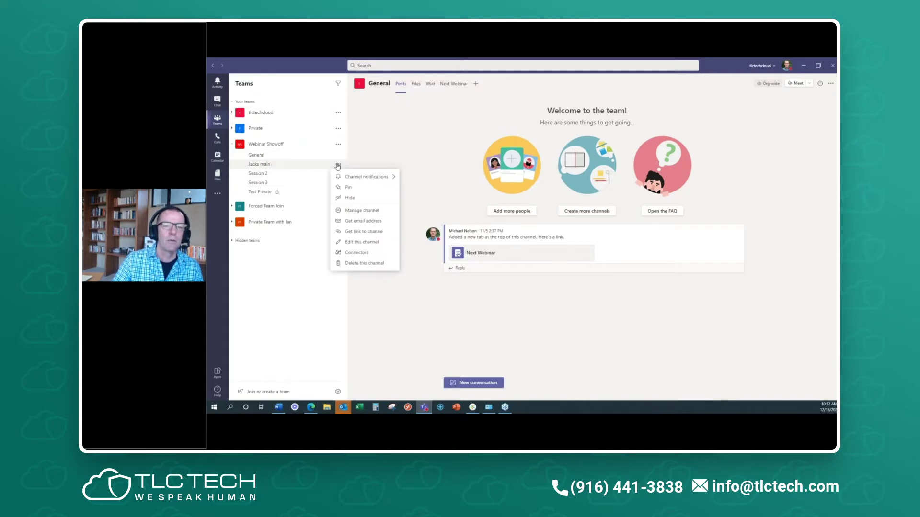
pyautogui.click(355, 191)
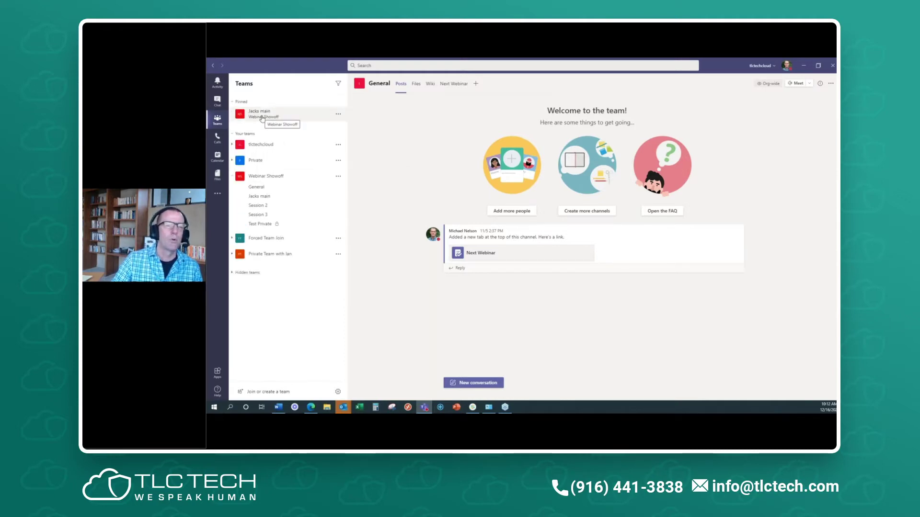
pyautogui.click(232, 146)
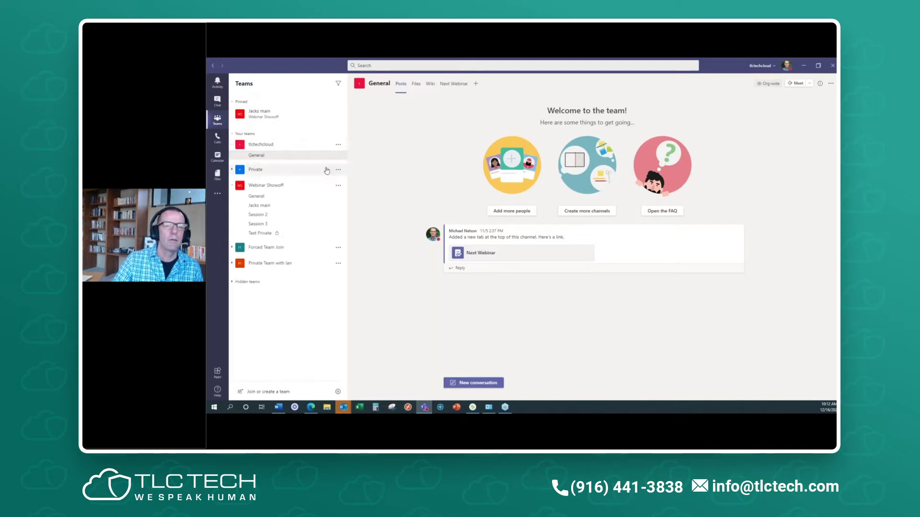
pyautogui.click(232, 170)
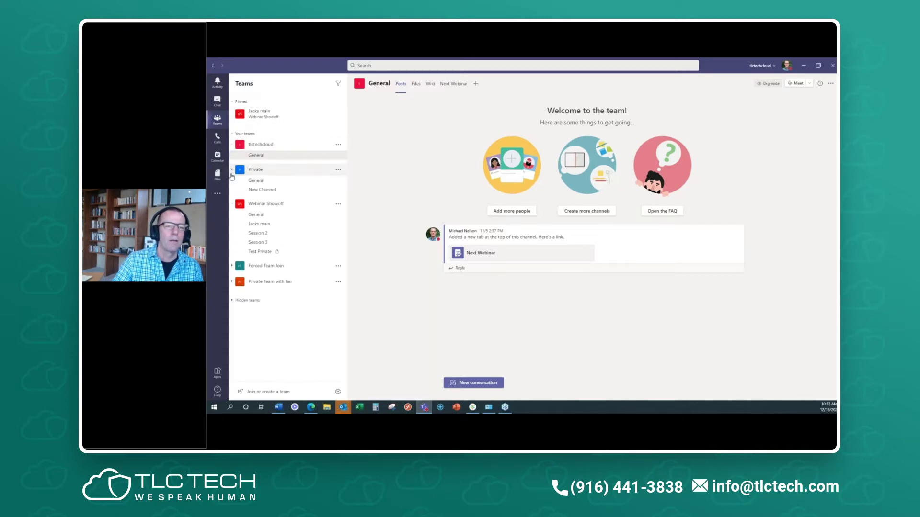
pyautogui.click(232, 266)
# - Open Private Team with Ian's General channel and pin New Channel to the top
pyautogui.click(232, 283)
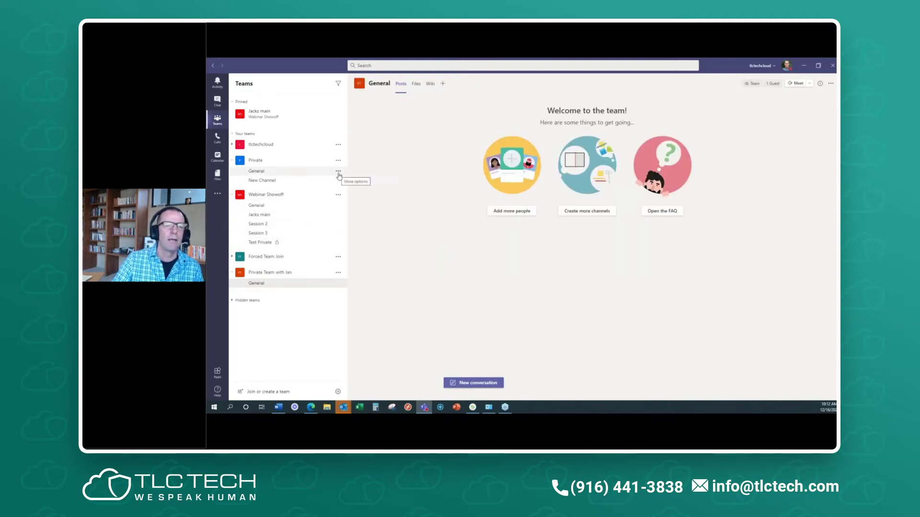
pyautogui.click(338, 182)
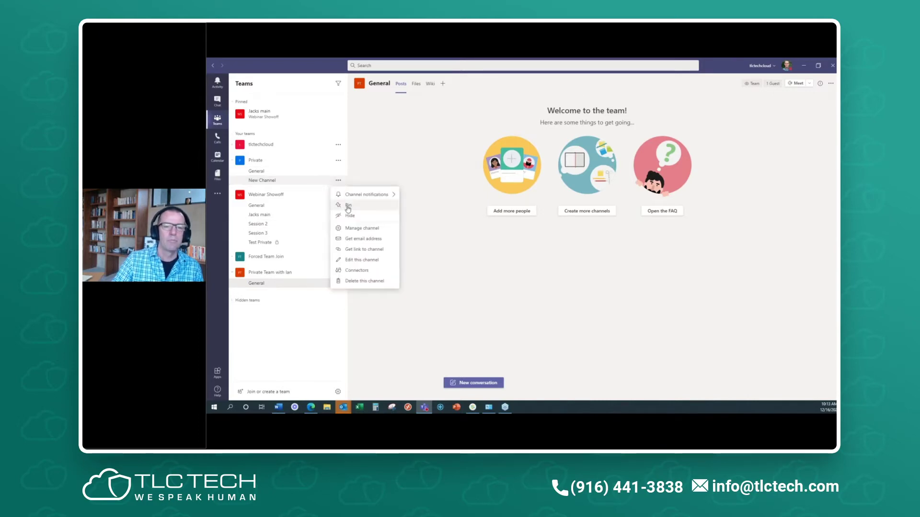
pyautogui.click(345, 207)
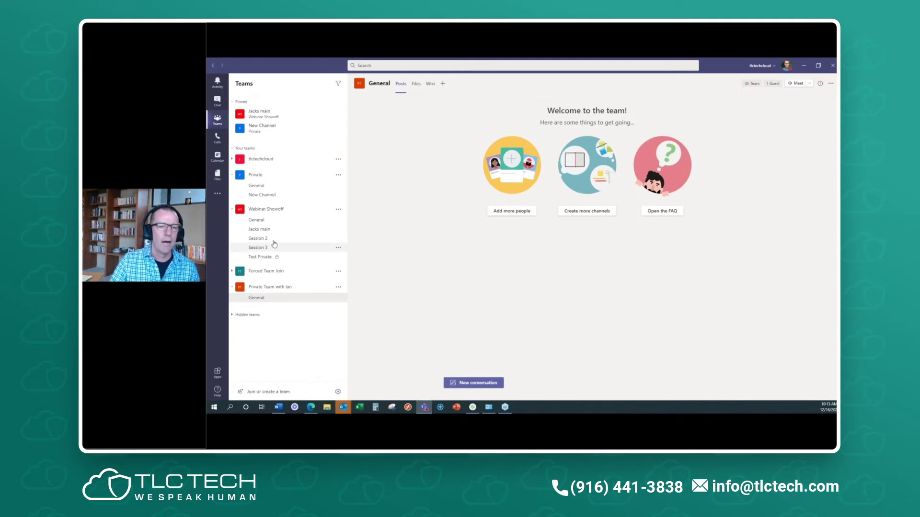
# - Show the Webinar Showoff Plan tab in Webinar Showoff's General channel, then switch to Outlook
pyautogui.click(277, 221)
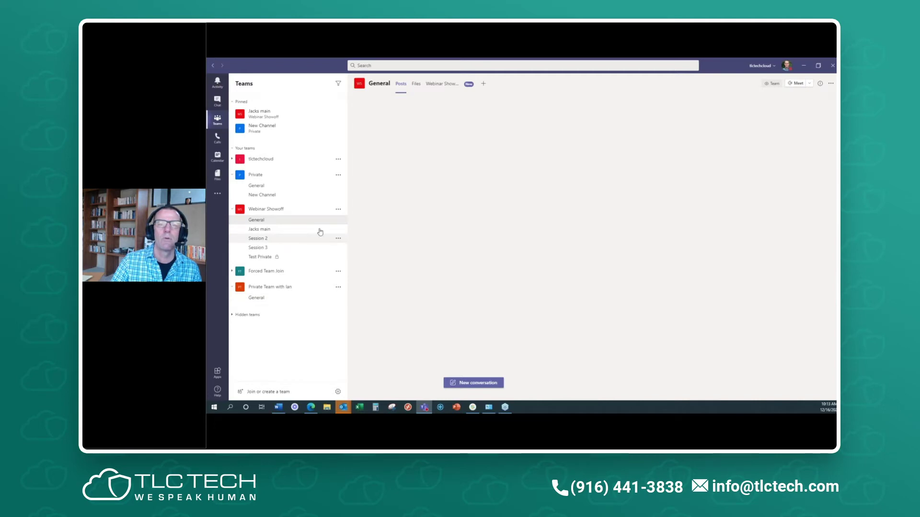
pyautogui.click(446, 85)
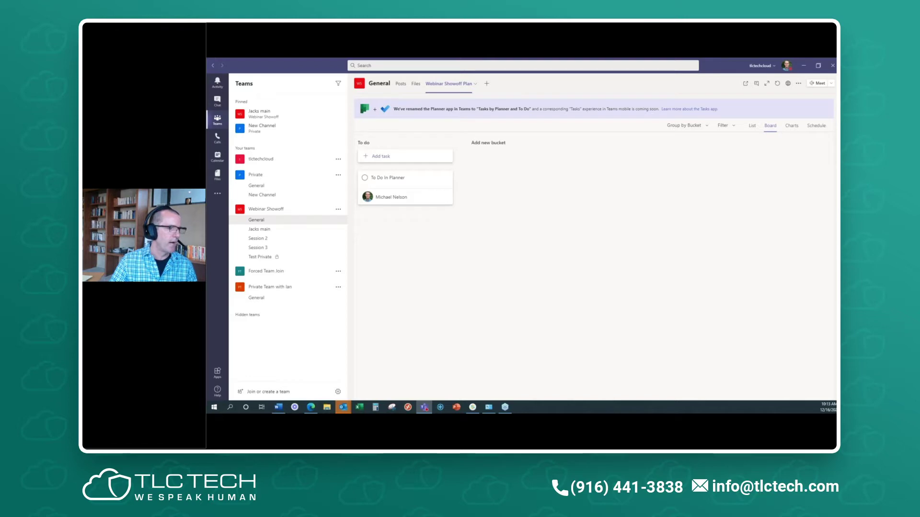
pyautogui.press('super+d')
pyautogui.press('super+d')
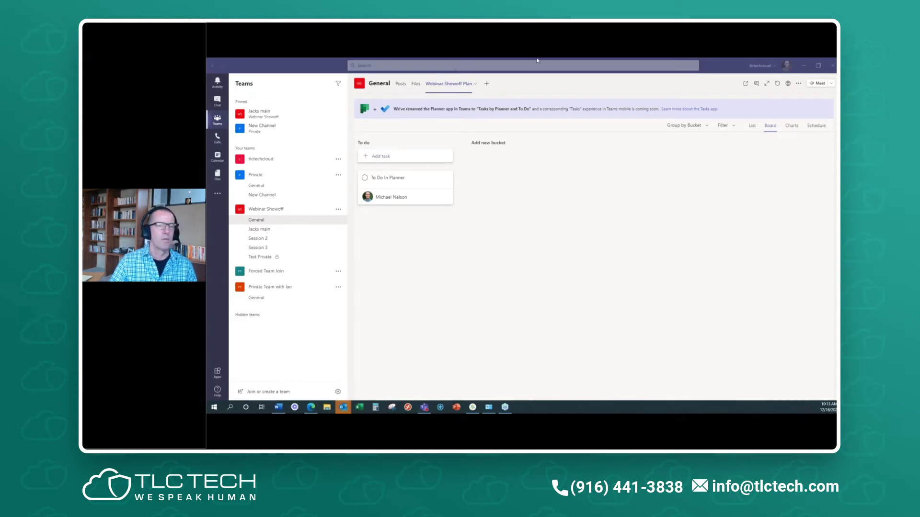
pyautogui.hotkey('alt', 'Tab')
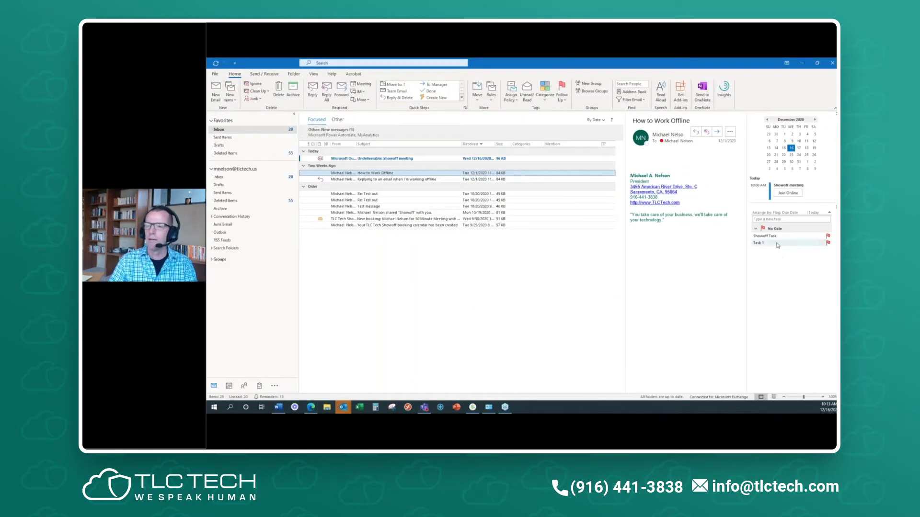
# - Delete the Undeliverable message and start a new task titled 'Webinar showoff 3'
pyautogui.click(394, 160)
pyautogui.press('Delete')
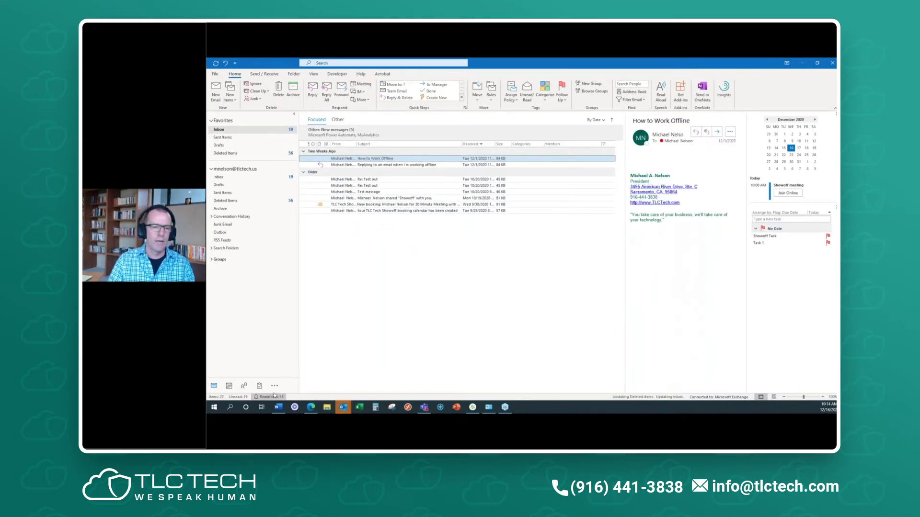
pyautogui.click(259, 386)
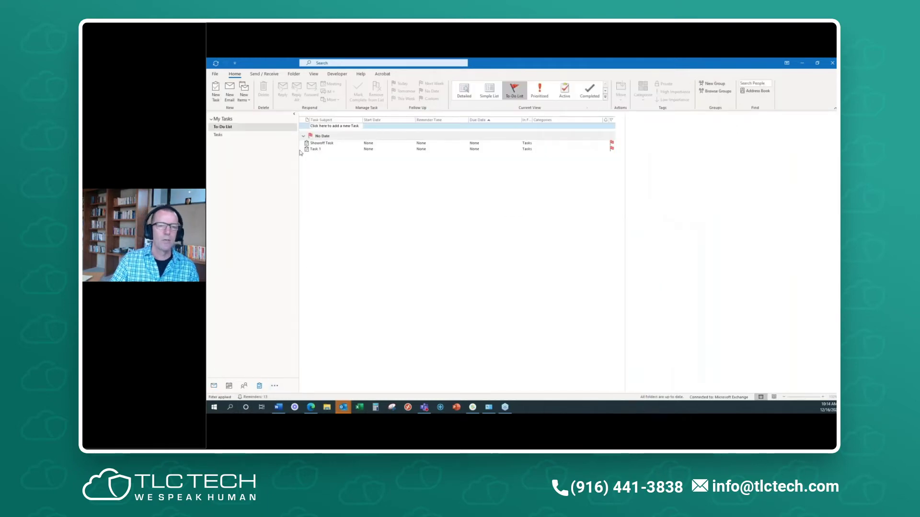
pyautogui.click(215, 94)
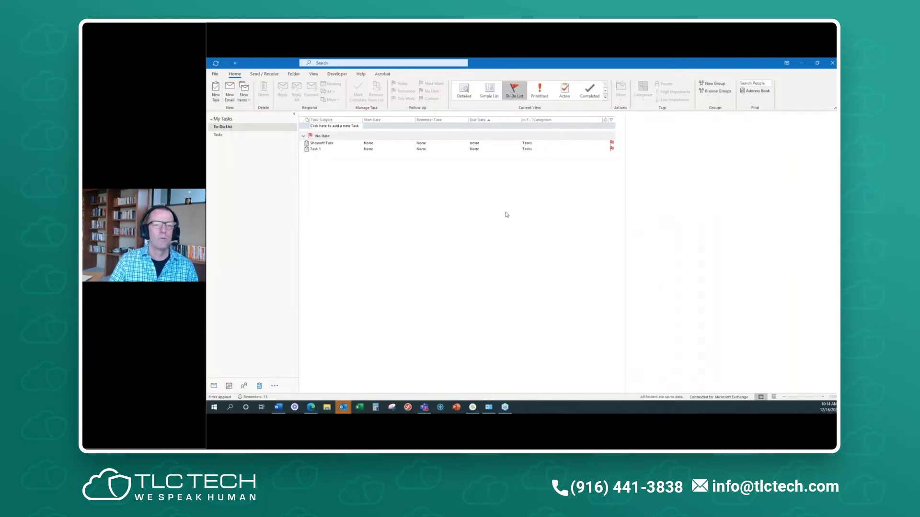
pyautogui.write('Webinar showoff')
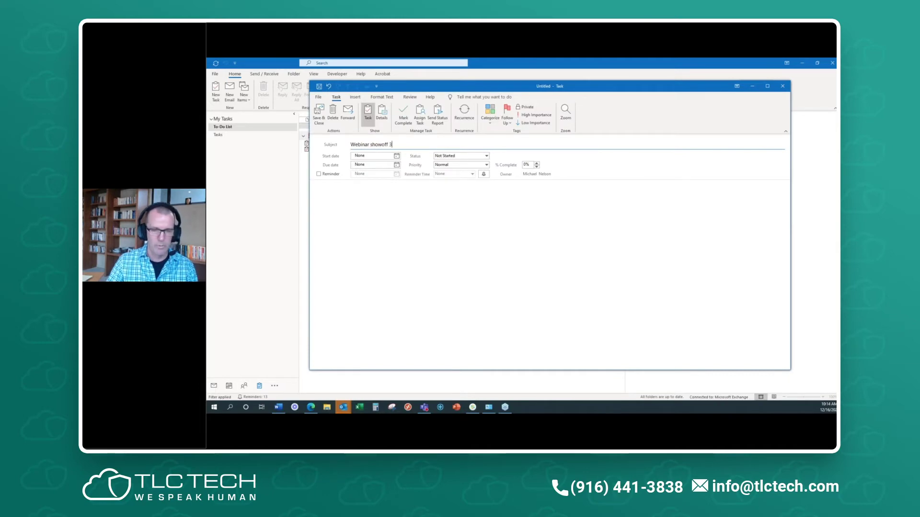
pyautogui.write(' 3')
# - Give the task a start date of Wed 12/16/2020 with Normal priority, and save it
pyautogui.click(397, 155)
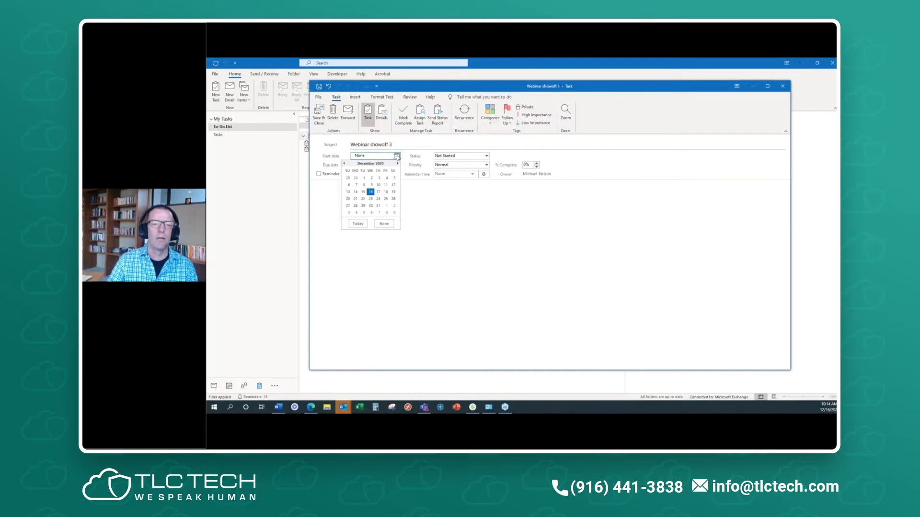
pyautogui.click(371, 191)
pyautogui.click(486, 172)
pyautogui.click(448, 184)
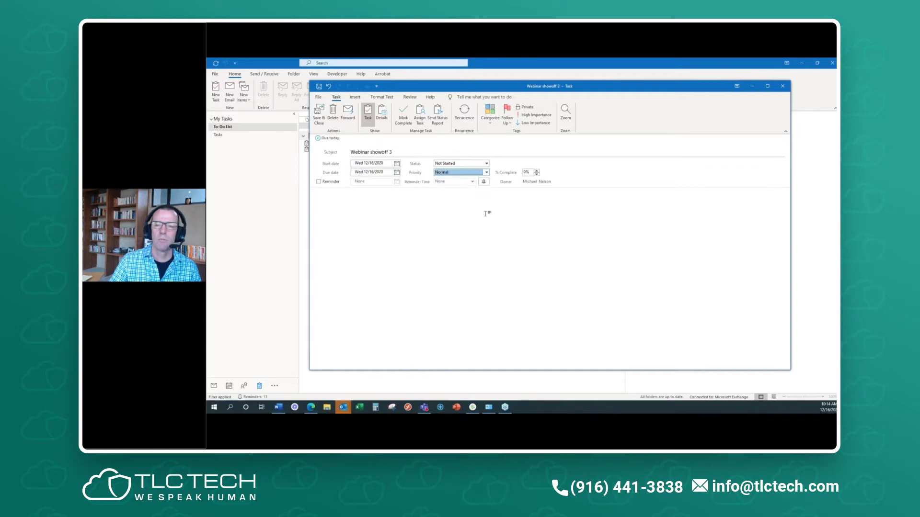
pyautogui.click(319, 113)
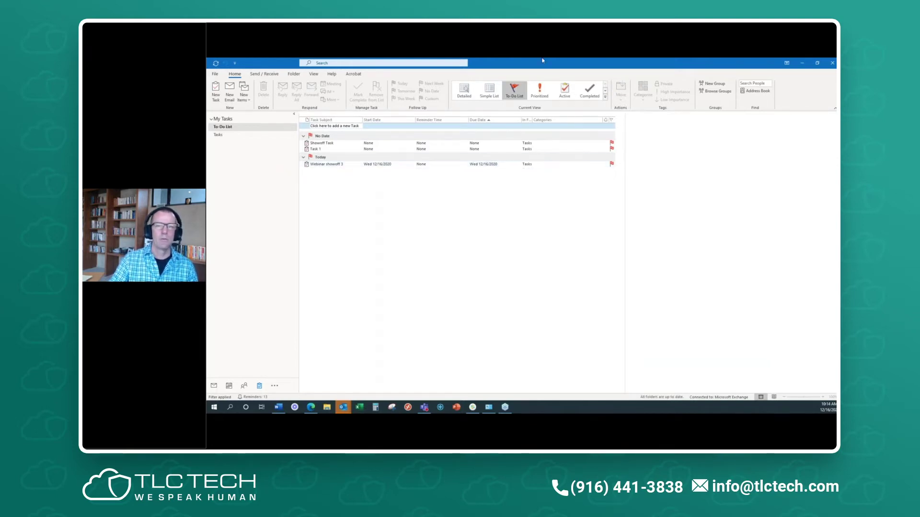
pyautogui.moveTo(542, 60); pyautogui.dragTo(539, 58)
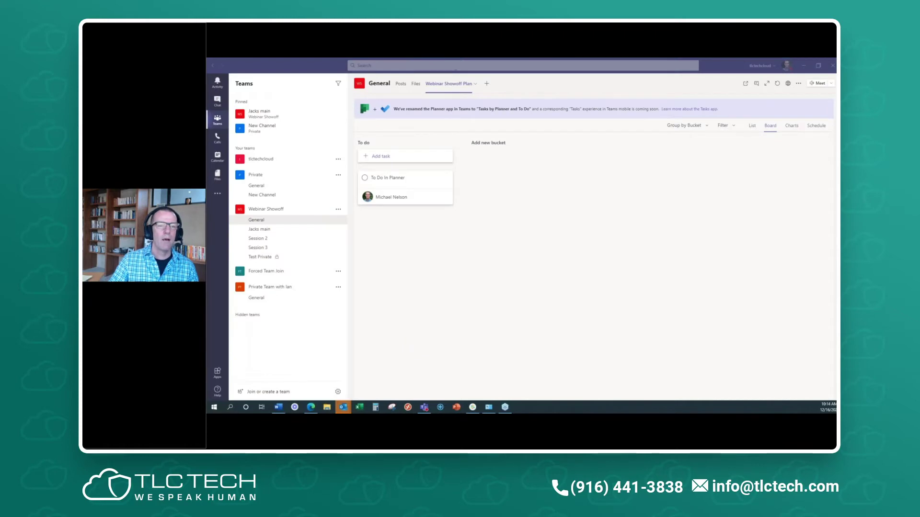
pyautogui.click(218, 194)
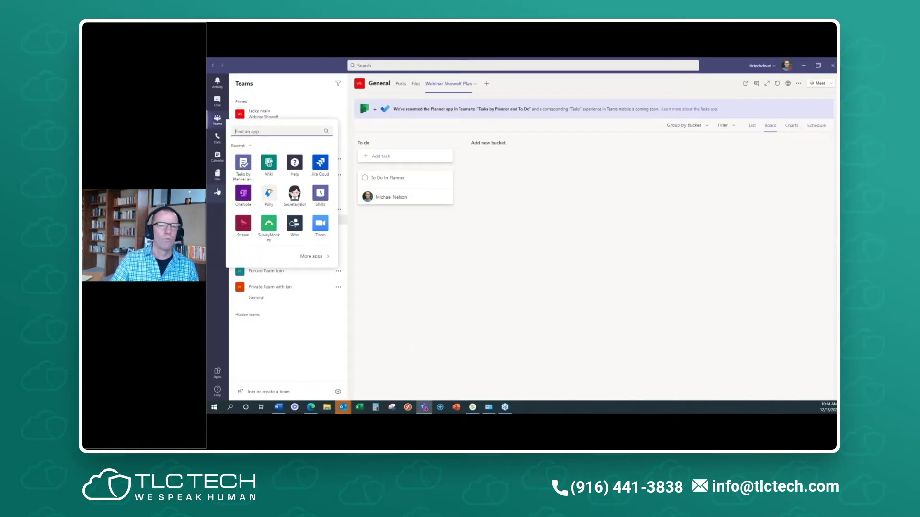
pyautogui.click(244, 163)
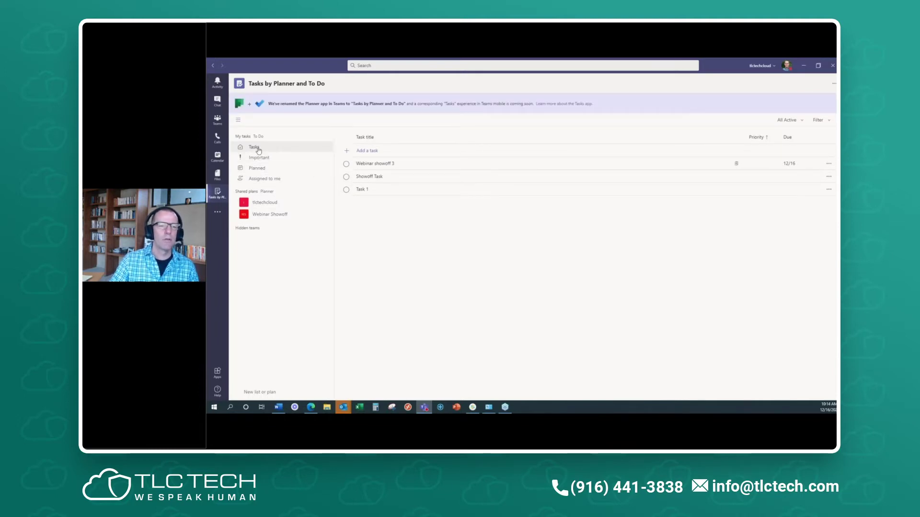
pyautogui.click(261, 172)
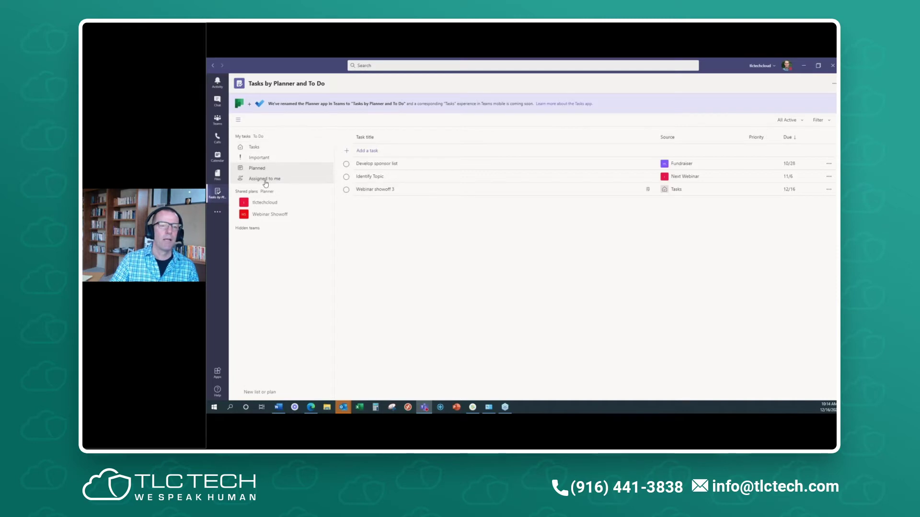
pyautogui.click(266, 180)
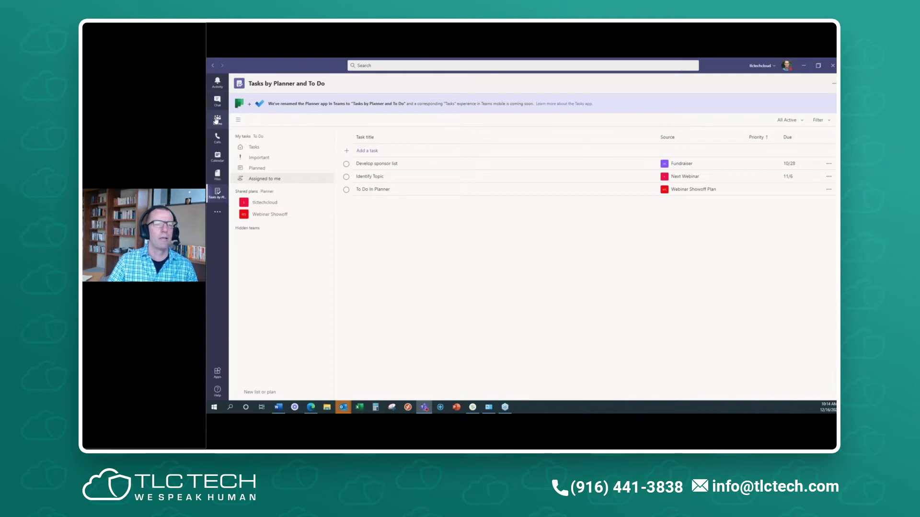
pyautogui.click(217, 121)
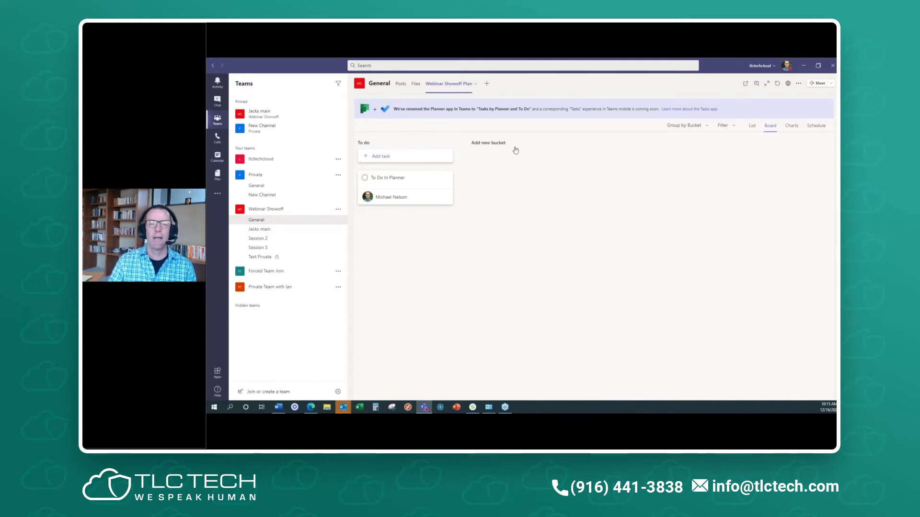
# - Add the Plan Agenda and Invites buckets to the plan board
pyautogui.click(493, 144)
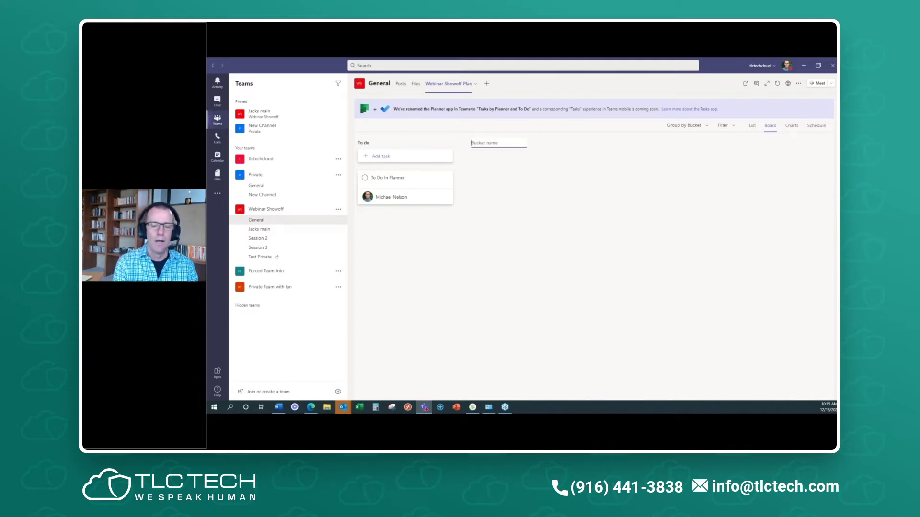
pyautogui.write('Plan Agenda')
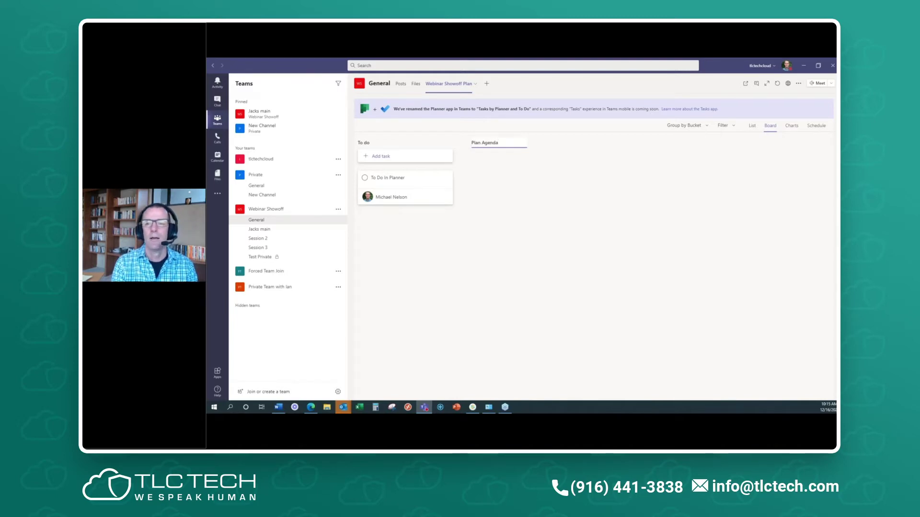
pyautogui.press('Return')
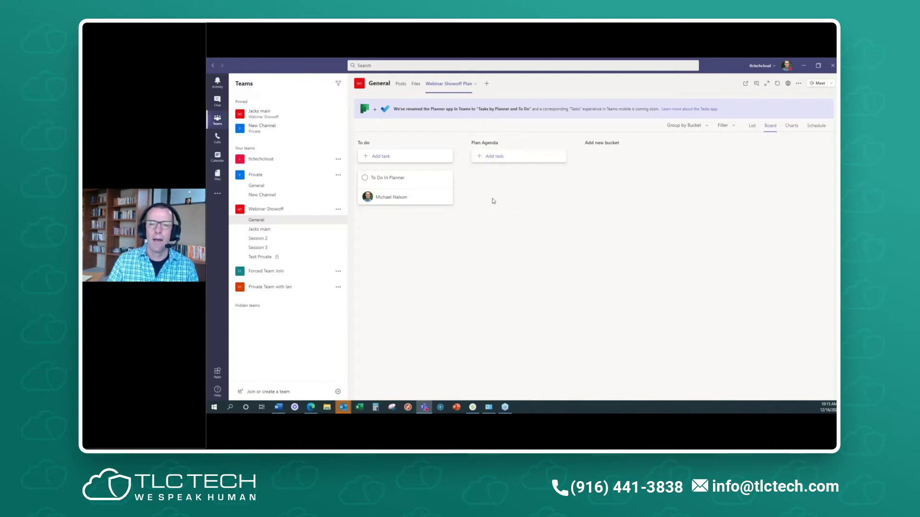
pyautogui.click(603, 148)
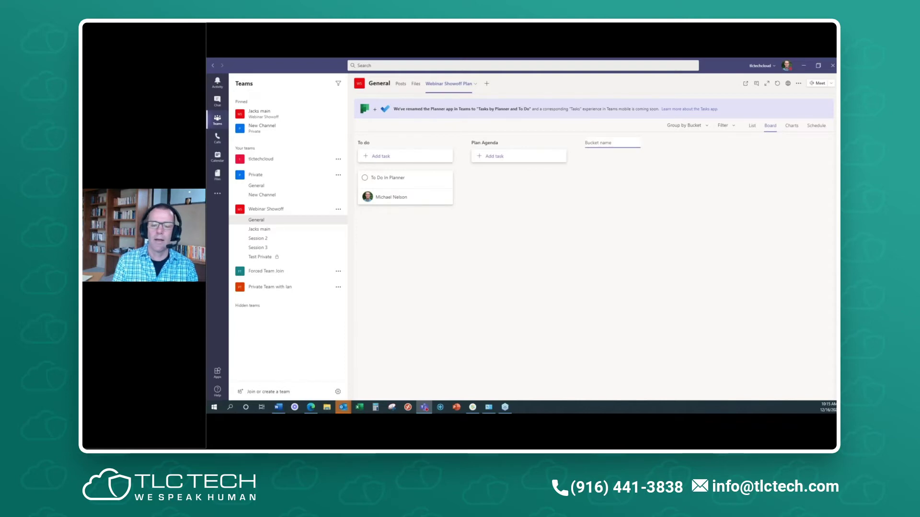
pyautogui.write('Invite')
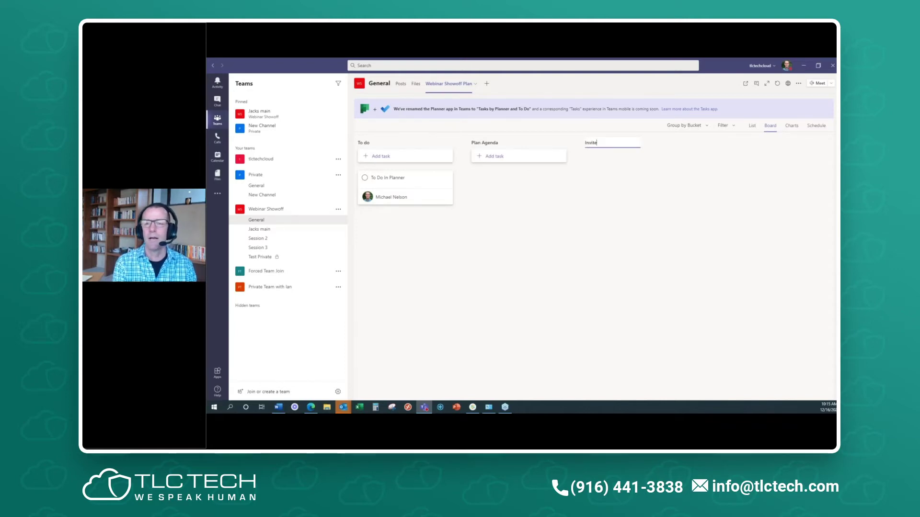
pyautogui.write('s')
pyautogui.press('Return')
# - Add an Agenda task under Plan Agenda and open its details
pyautogui.click(502, 156)
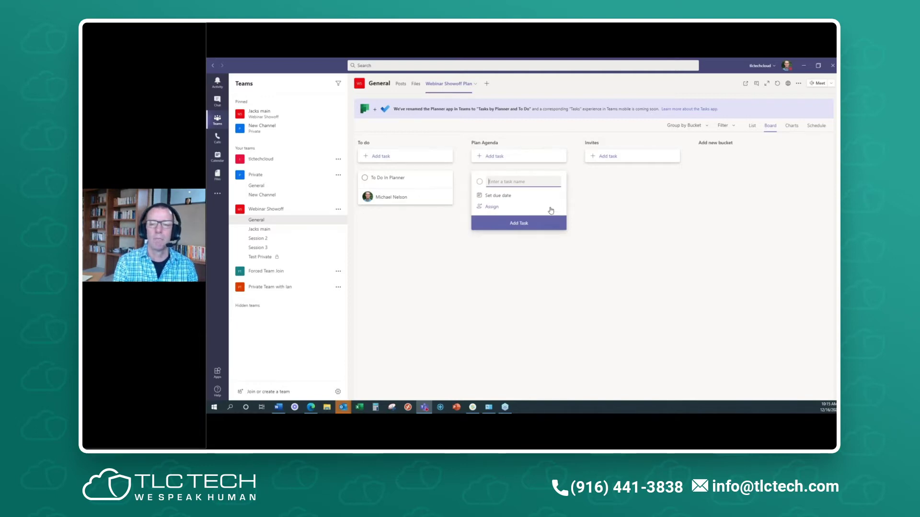
pyautogui.write('Agenda')
pyautogui.press('Return')
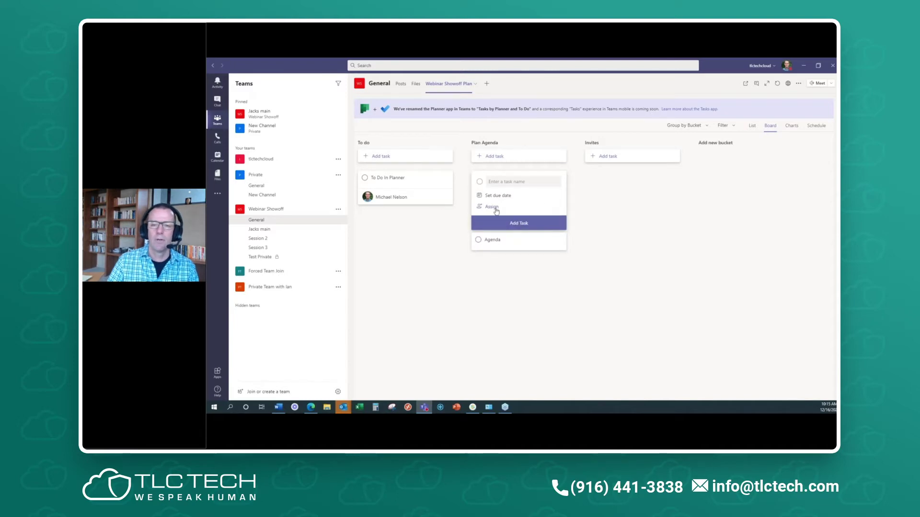
pyautogui.click(494, 207)
pyautogui.click(612, 225)
pyautogui.click(504, 179)
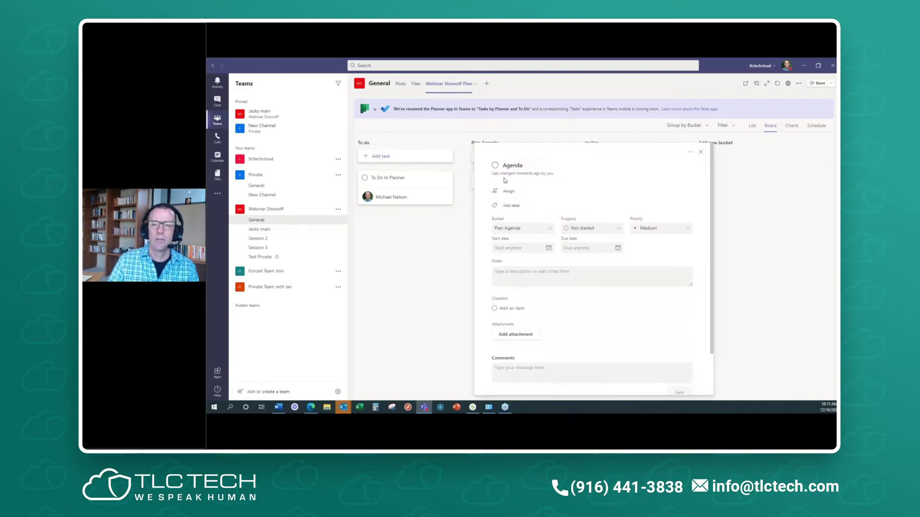
# - Assign the Agenda task to the team member and close its details
pyautogui.click(502, 193)
pyautogui.click(527, 279)
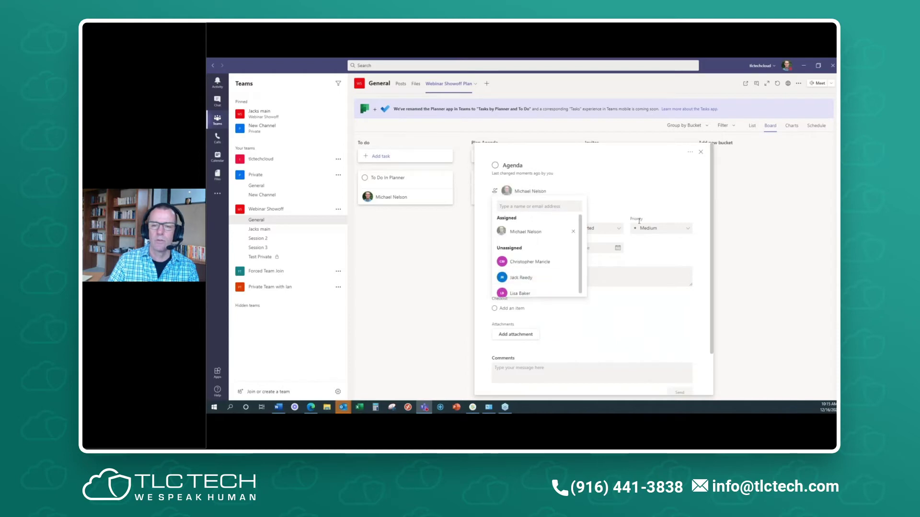
pyautogui.click(530, 214)
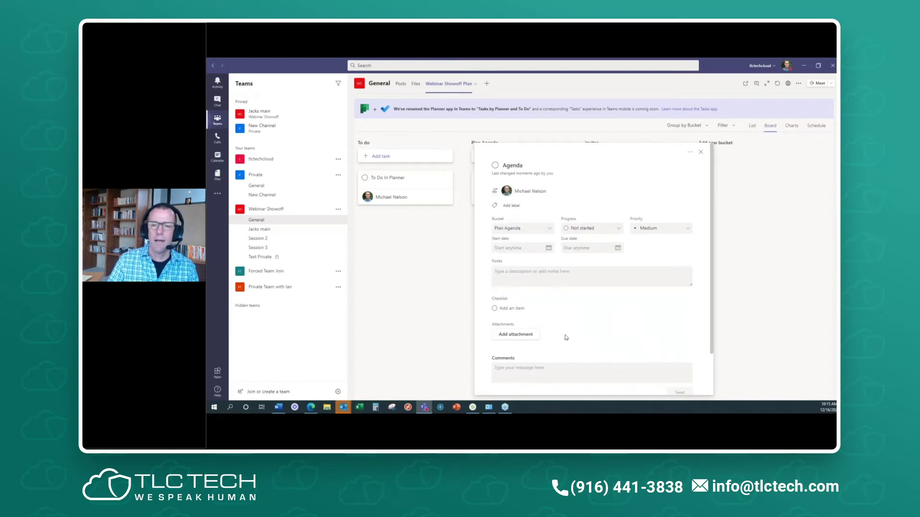
pyautogui.click(700, 152)
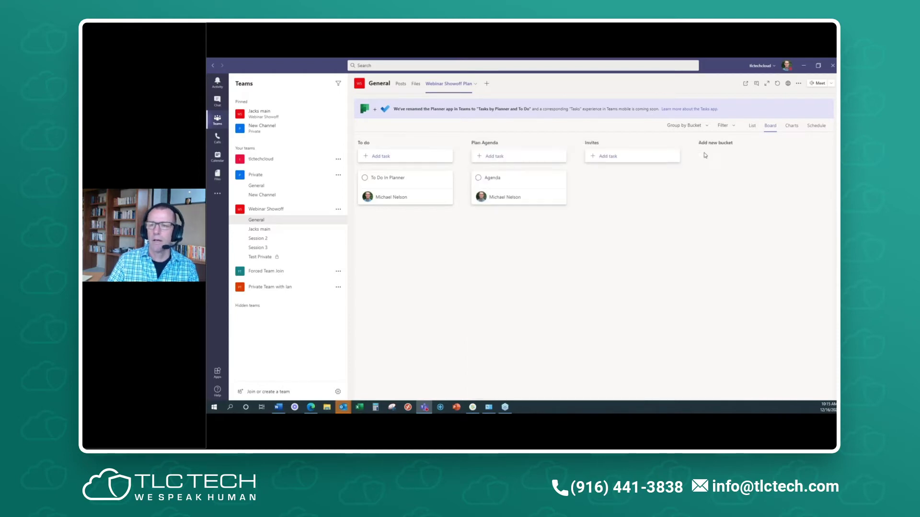
# - Add a 'Send email' task under Invites, assigned to the team member and due 12/17
pyautogui.click(609, 157)
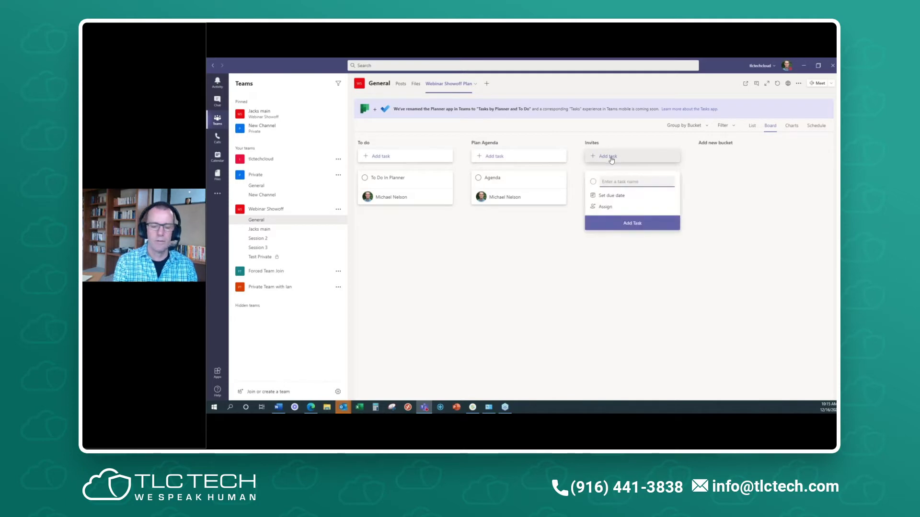
pyautogui.write('Send')
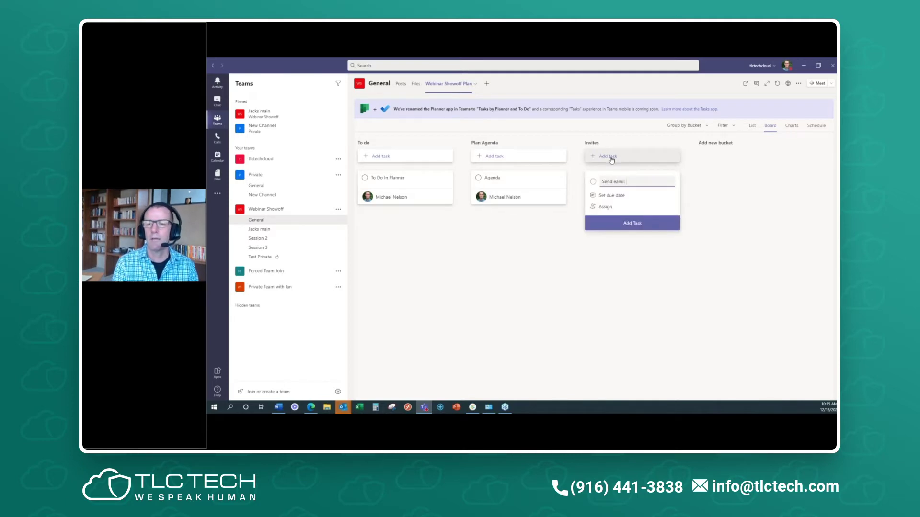
pyautogui.write(' em')
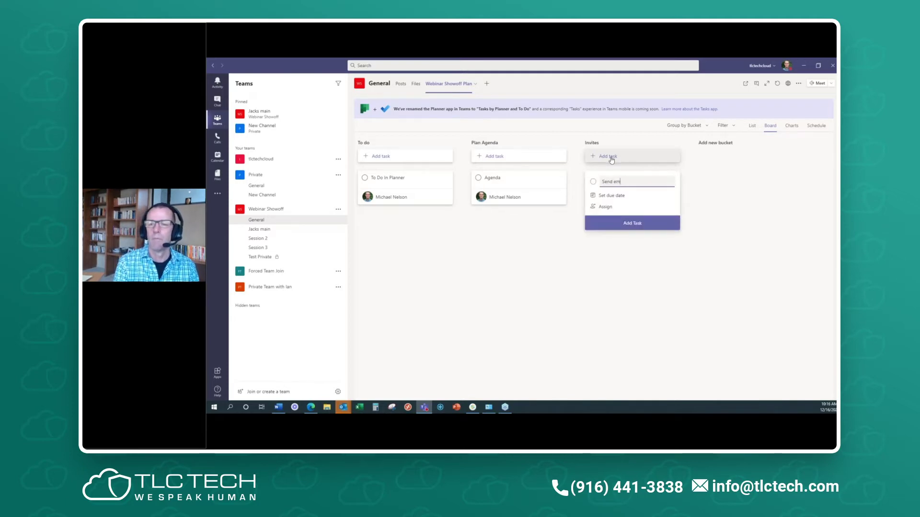
pyautogui.write('ail')
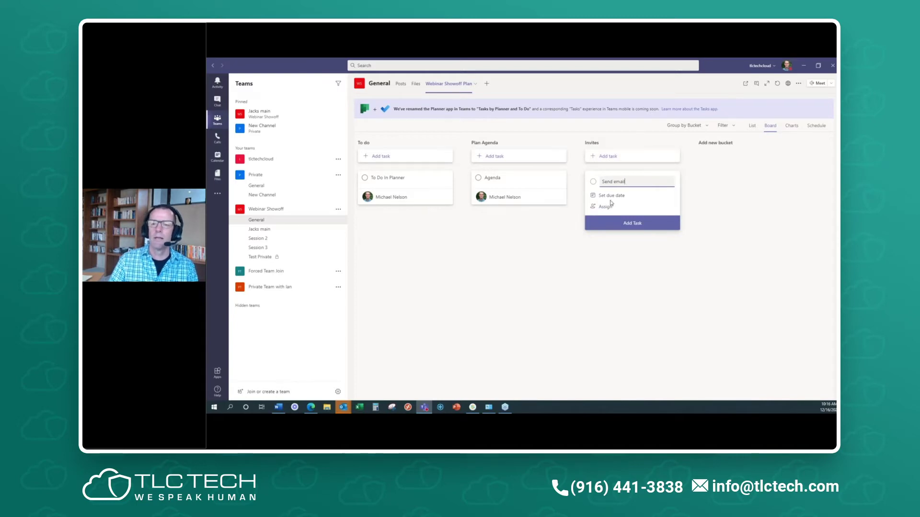
pyautogui.click(606, 207)
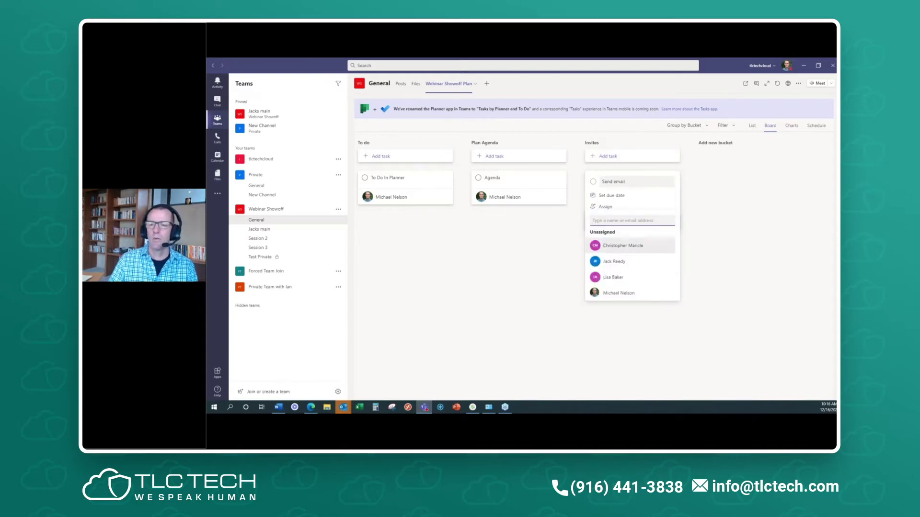
pyautogui.click(627, 297)
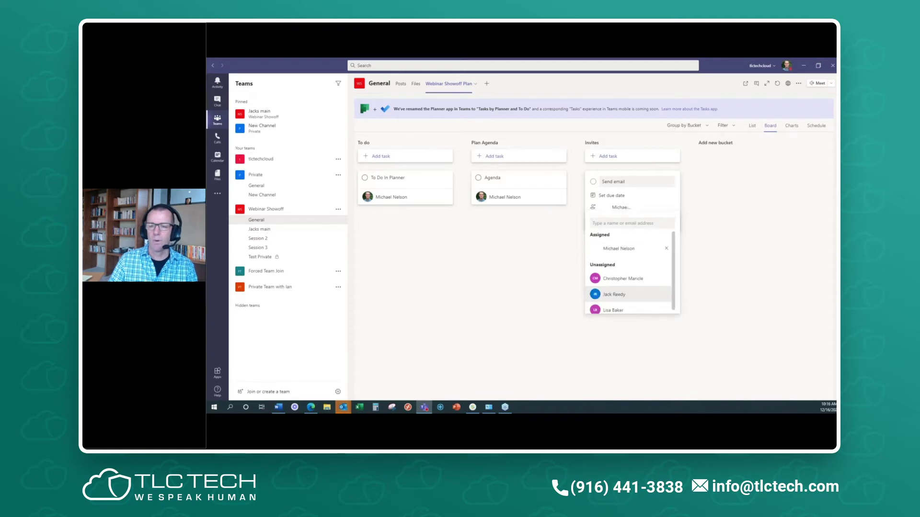
pyautogui.click(613, 199)
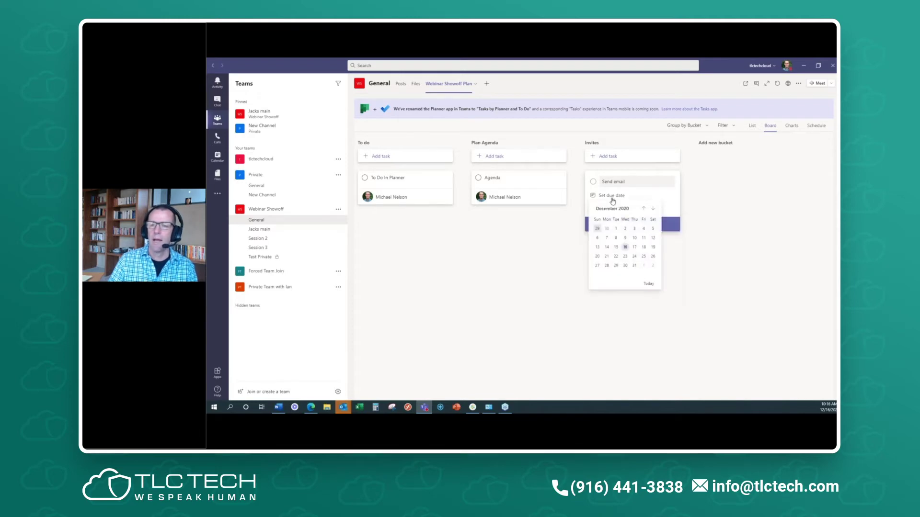
pyautogui.click(636, 246)
pyautogui.click(632, 225)
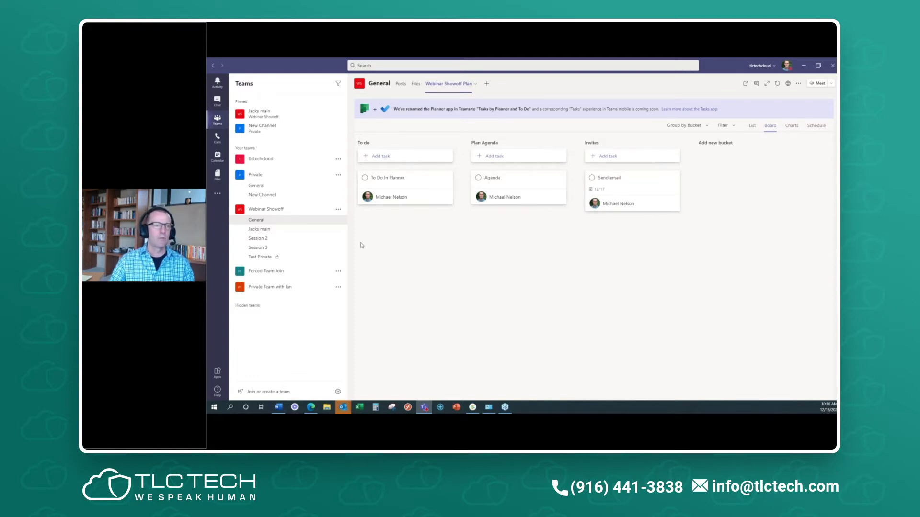
# - Bring the browser onto this screen, go to Outlook mail, and launch Planner from the app launcher
pyautogui.moveTo(315, 410)
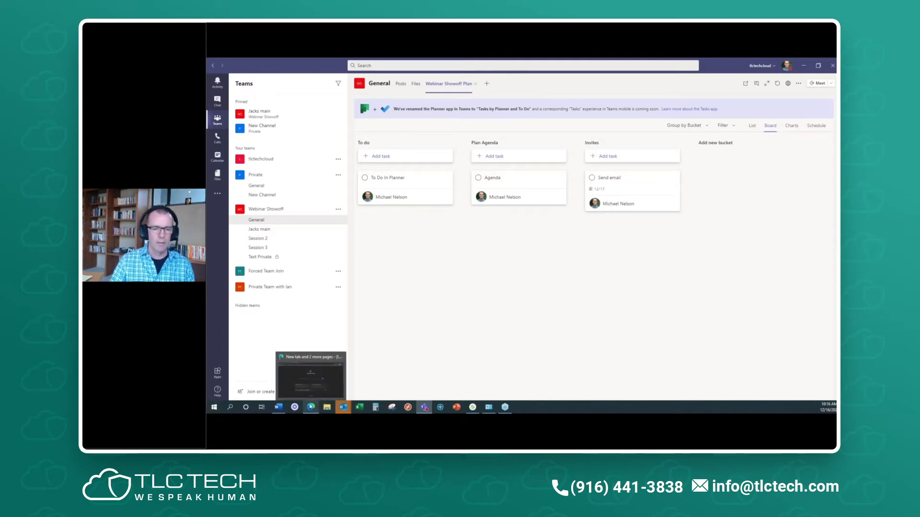
pyautogui.click(301, 389)
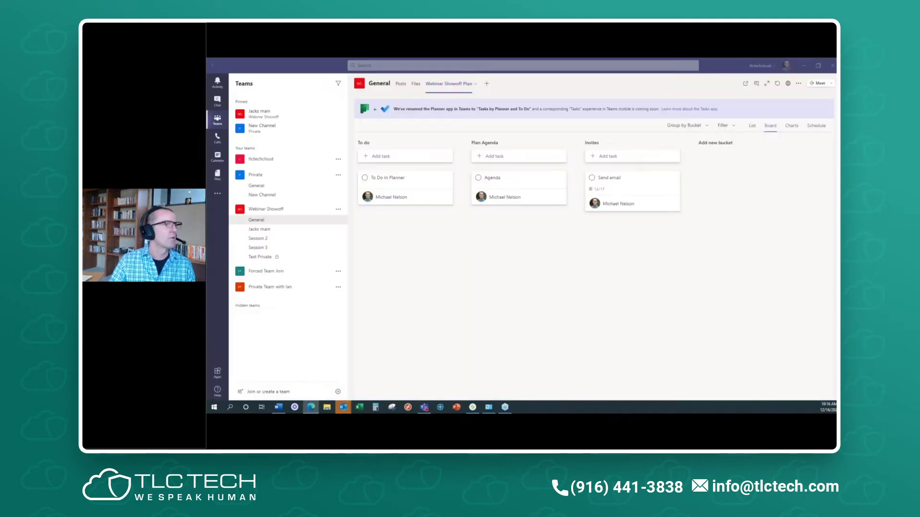
pyautogui.moveTo(208, 61); pyautogui.dragTo(565, 59)
pyautogui.click(323, 63)
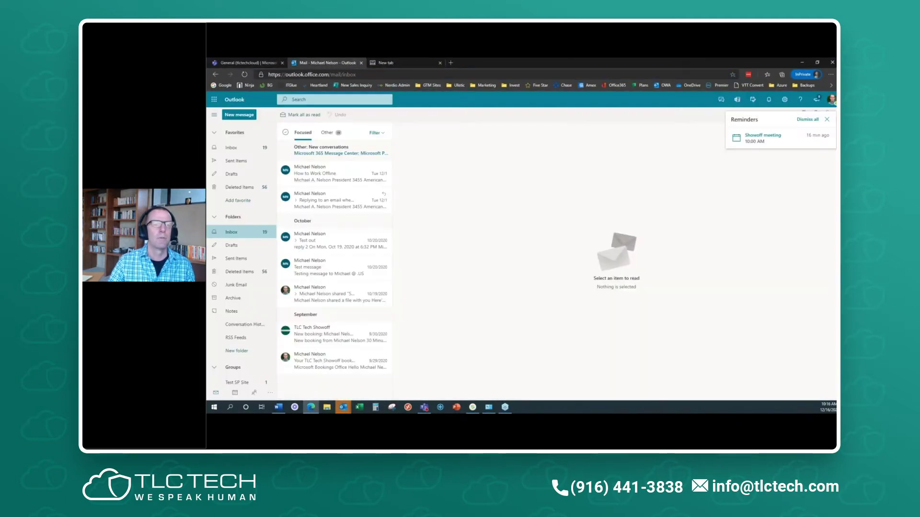
pyautogui.click(215, 101)
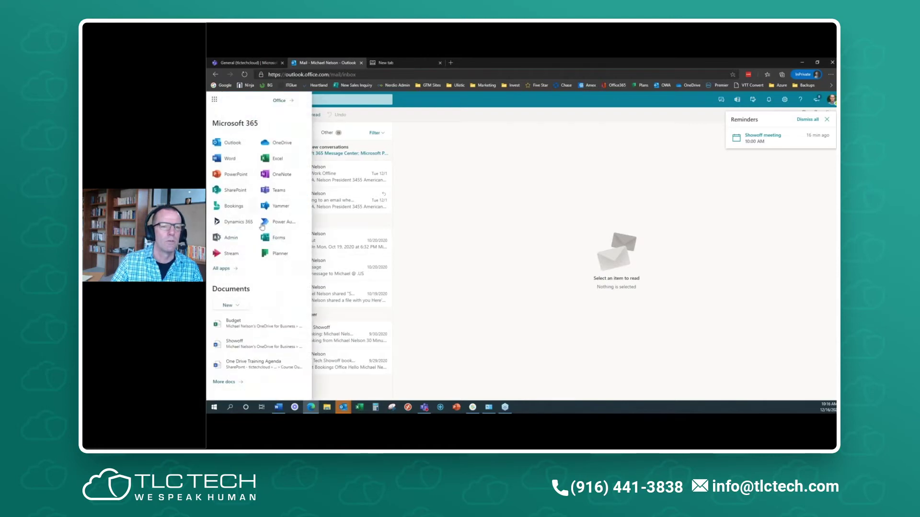
pyautogui.click(279, 255)
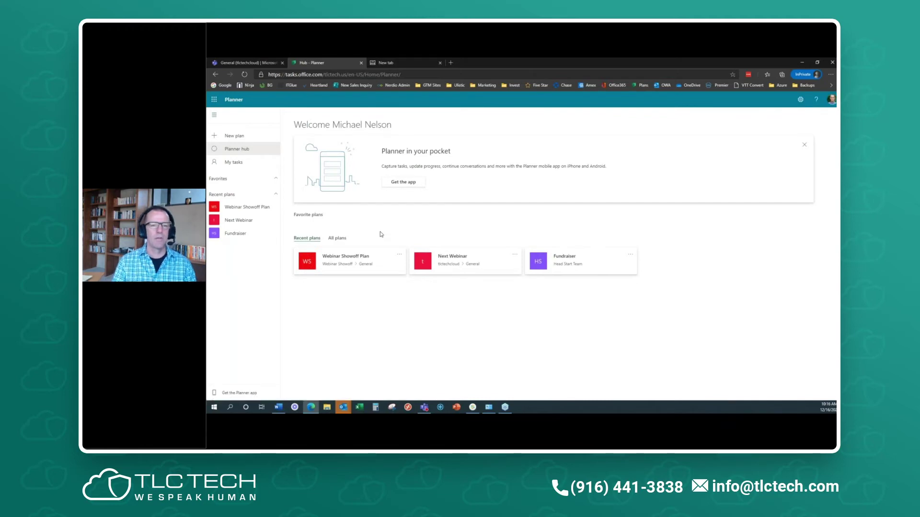
# - Open Webinar Showoff Plan in Planner, then minimise the browser to get back to Teams
pyautogui.click(232, 209)
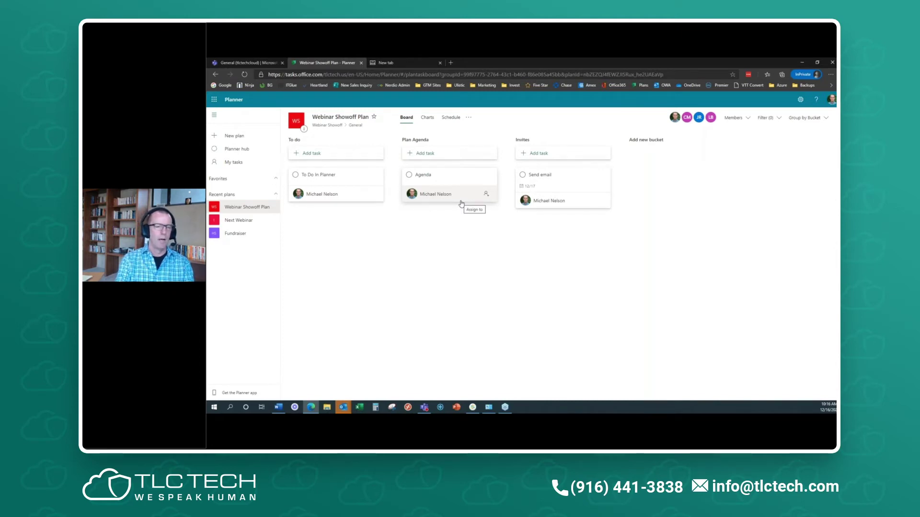
pyautogui.press('super+Down')
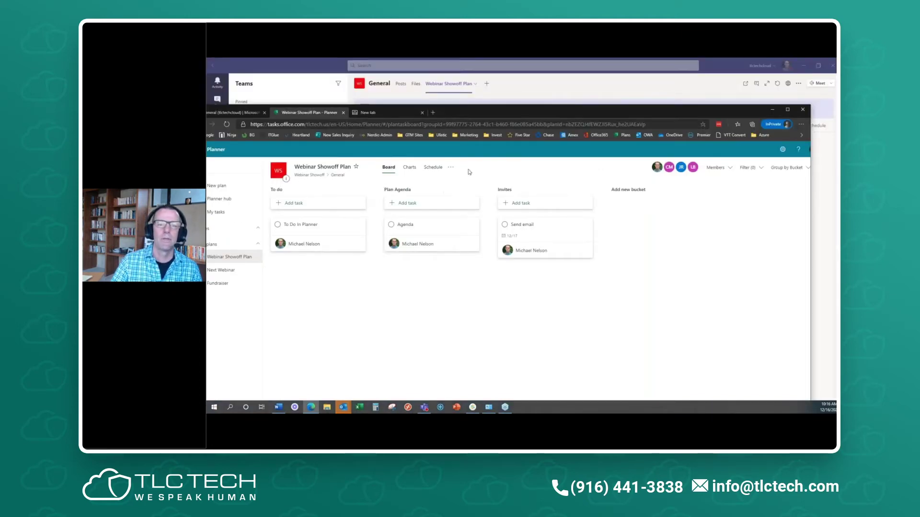
pyautogui.press('super+Down')
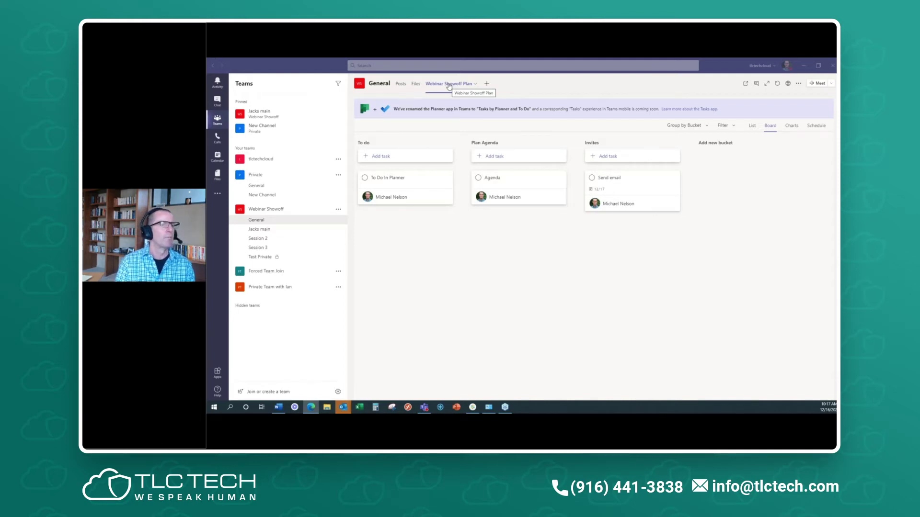
pyautogui.click(486, 83)
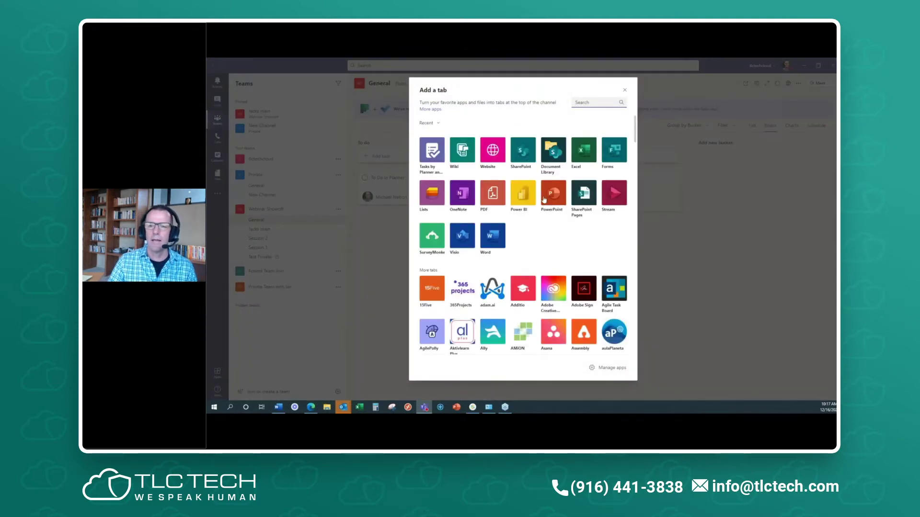
pyautogui.write('plann')
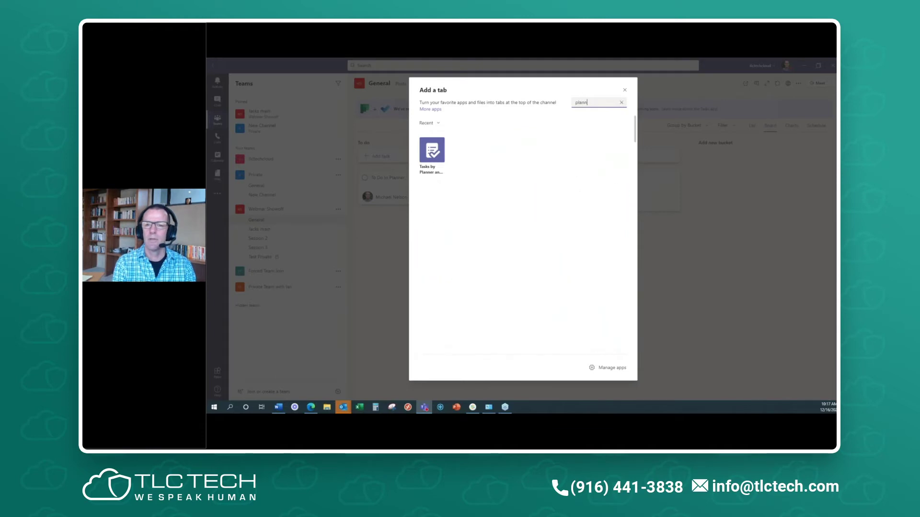
pyautogui.click(625, 90)
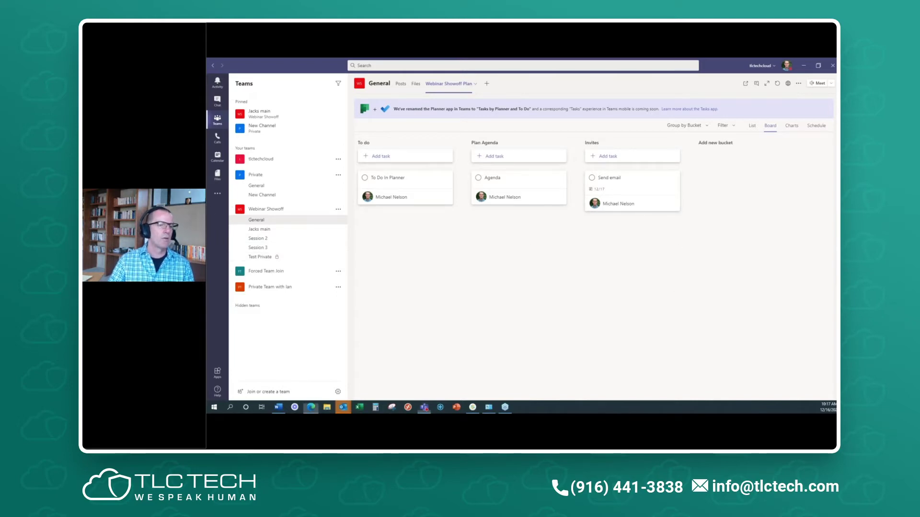
# - Move the Planner browser window off this screen and bring Teams to the front
pyautogui.moveTo(208, 201); pyautogui.dragTo(613, 79)
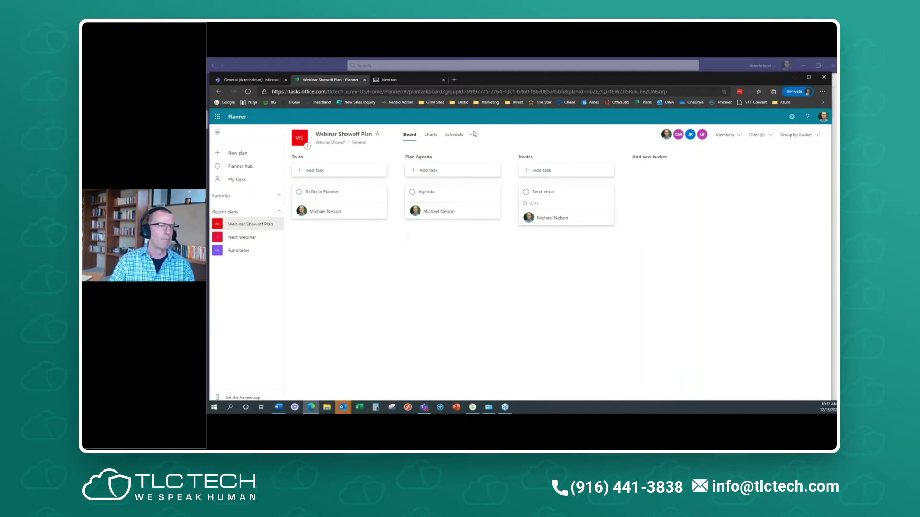
pyautogui.moveTo(616, 80); pyautogui.dragTo(206, 81)
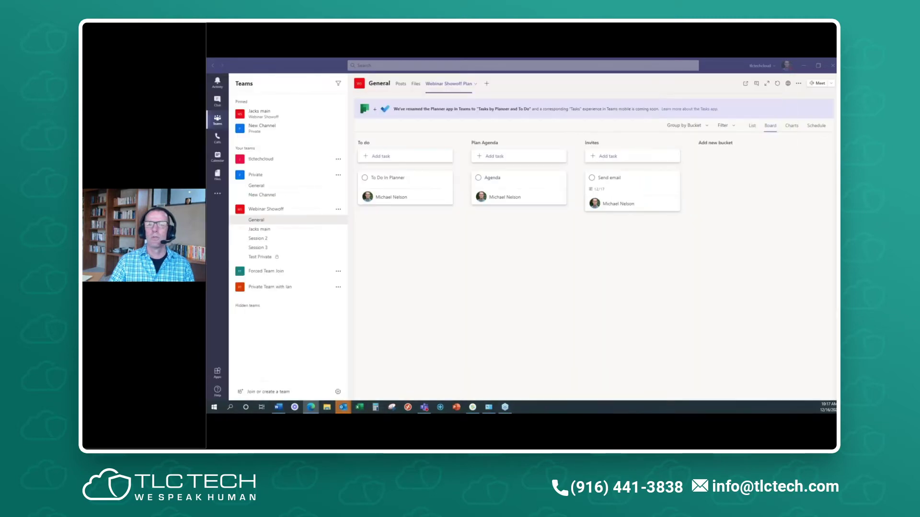
pyautogui.click(217, 201)
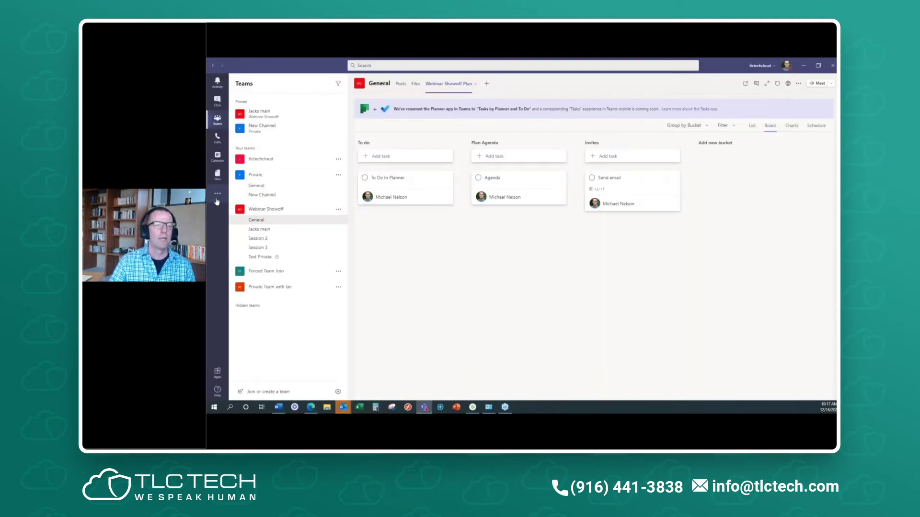
# - Open Tasks by Planner and To Do showing Planned tasks assigned to me
pyautogui.click(217, 197)
pyautogui.click(242, 162)
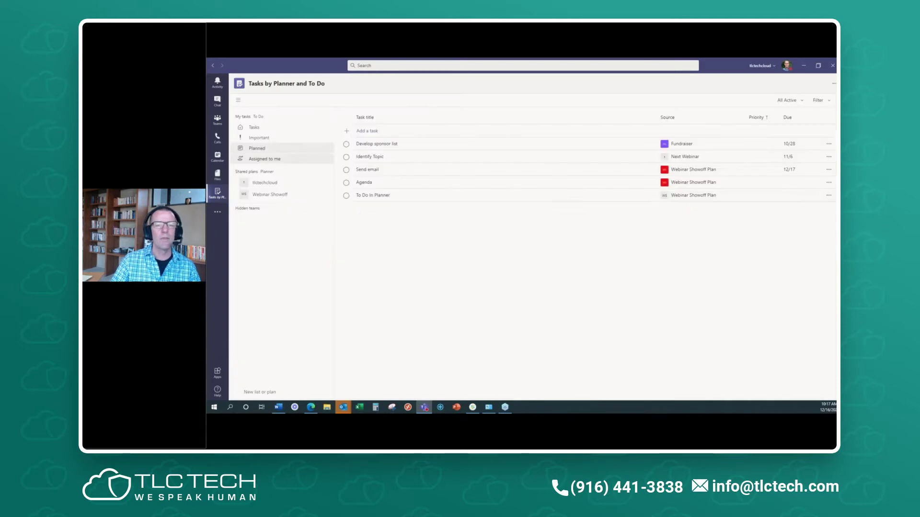
pyautogui.click(260, 128)
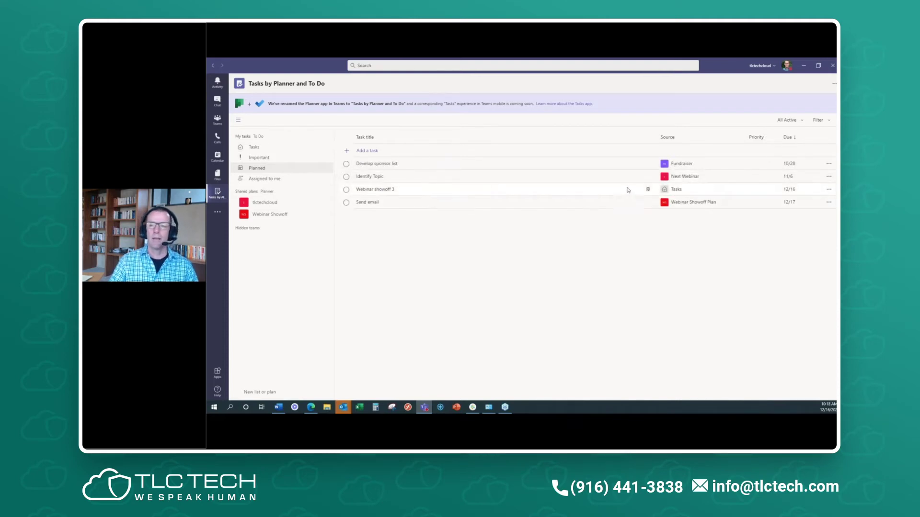
pyautogui.click(277, 181)
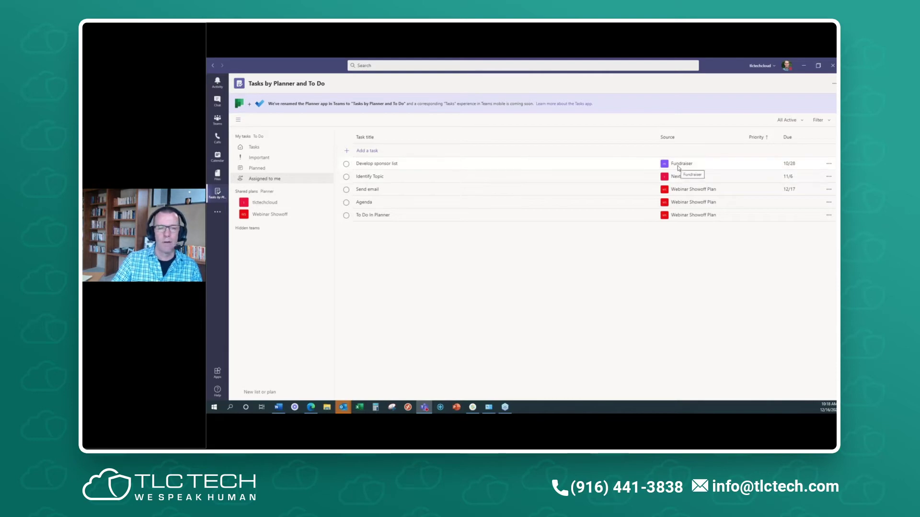
pyautogui.moveTo(207, 91); pyautogui.dragTo(609, 77)
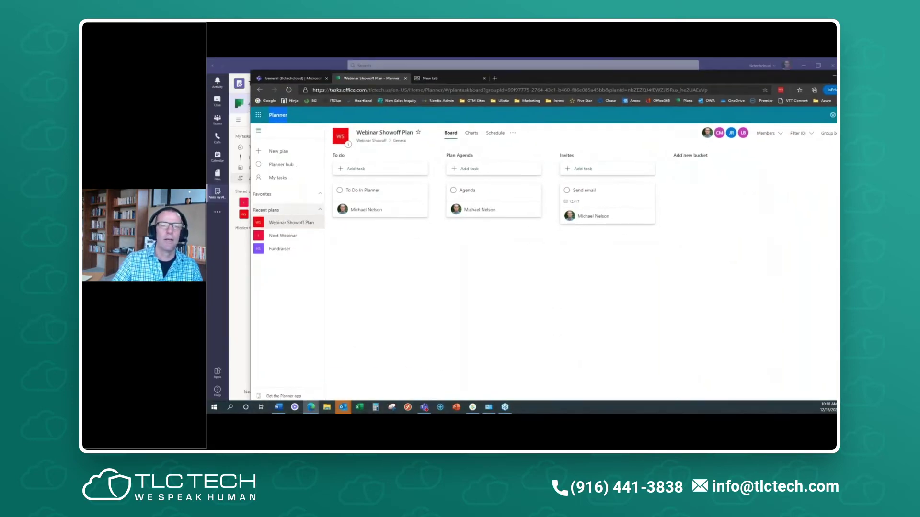
# - Look over the Next Webinar and Fundraiser plan boards, then move the browser off screen
pyautogui.click(283, 236)
pyautogui.click(281, 249)
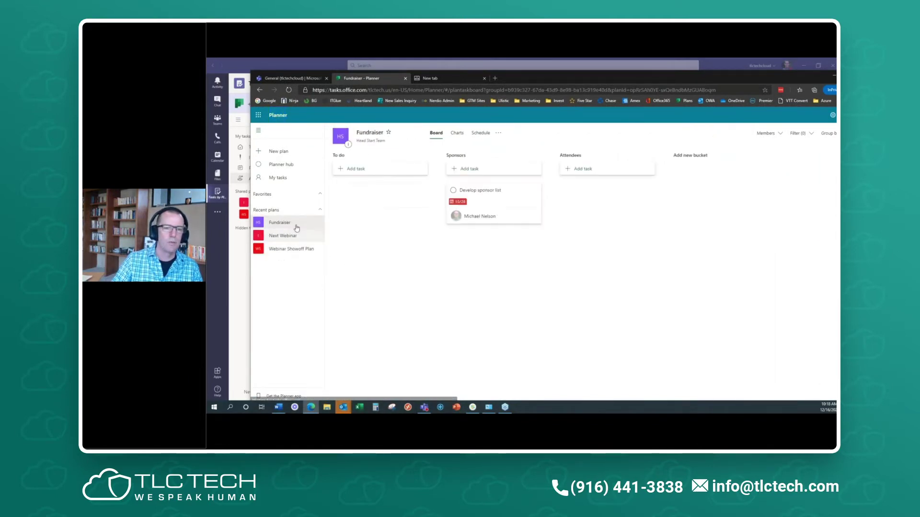
pyautogui.click(294, 235)
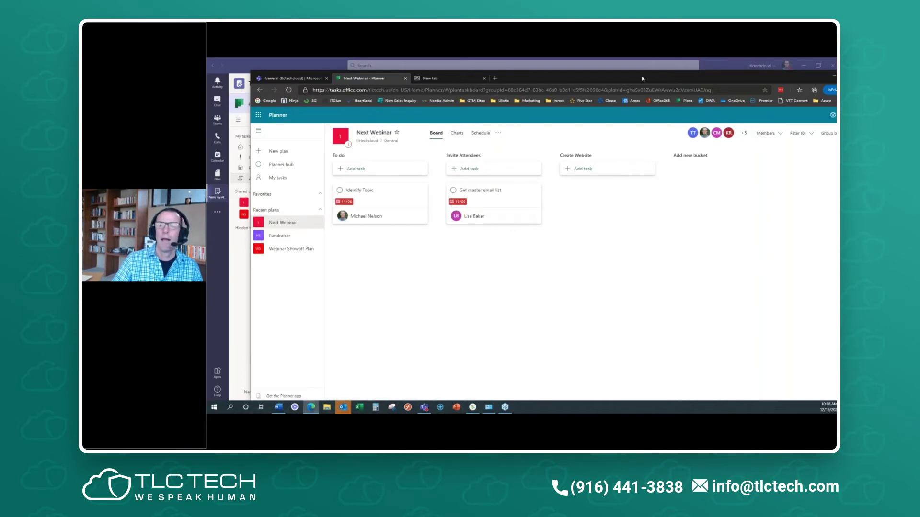
pyautogui.moveTo(643, 79); pyautogui.dragTo(208, 106)
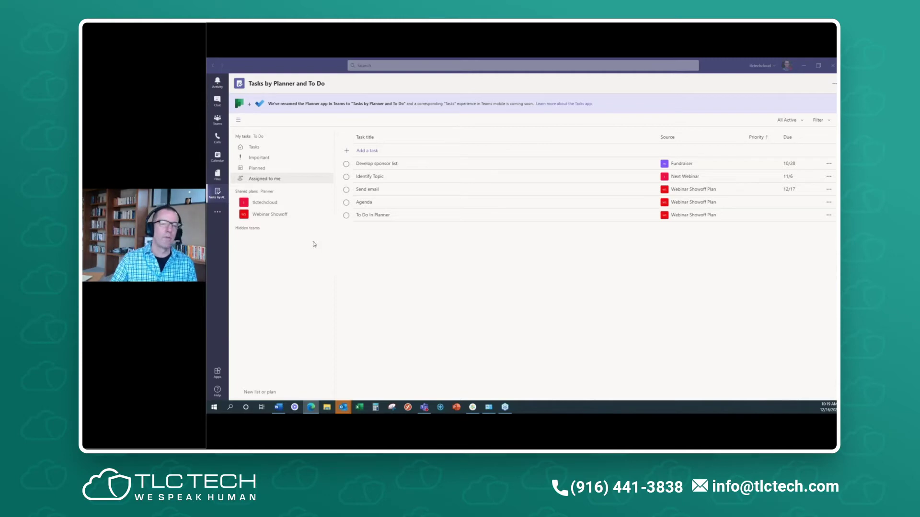
# - Switch Teams to the personal Tasks list to compare it with Outlook's To-Do list
pyautogui.click(259, 149)
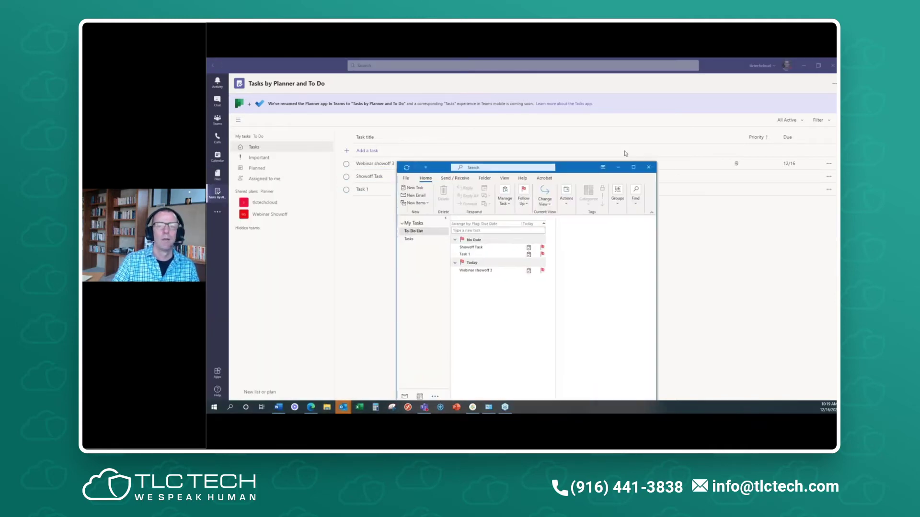
# - Restore Teams to a smaller window alongside Outlook's to-do list
pyautogui.click(702, 73)
pyautogui.doubleClick(701, 72)
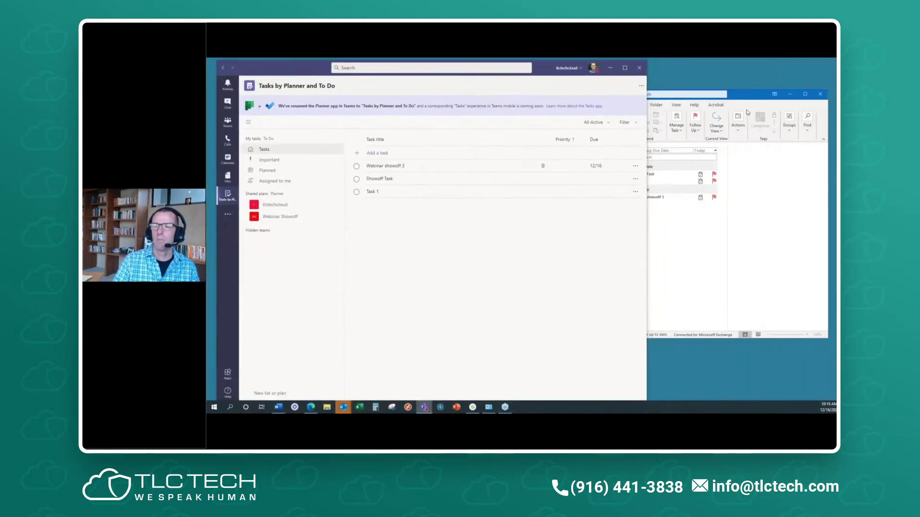
pyautogui.click(747, 112)
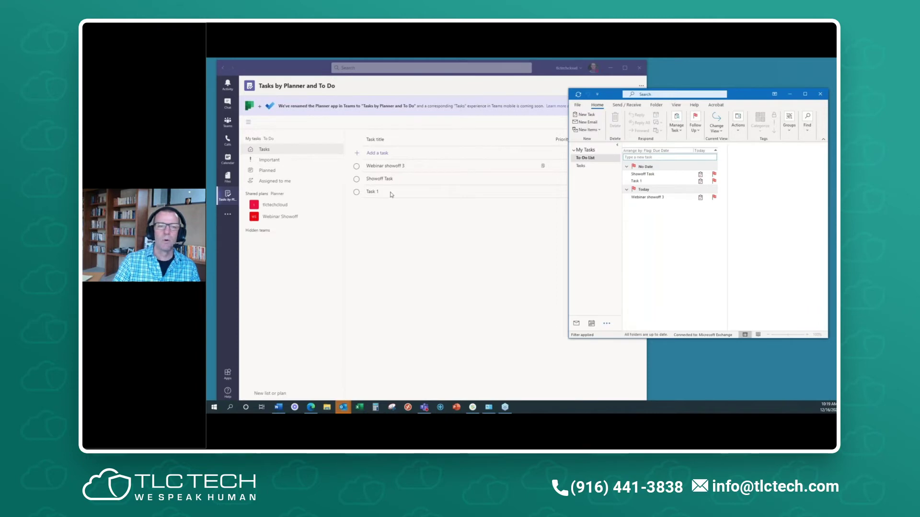
pyautogui.click(386, 168)
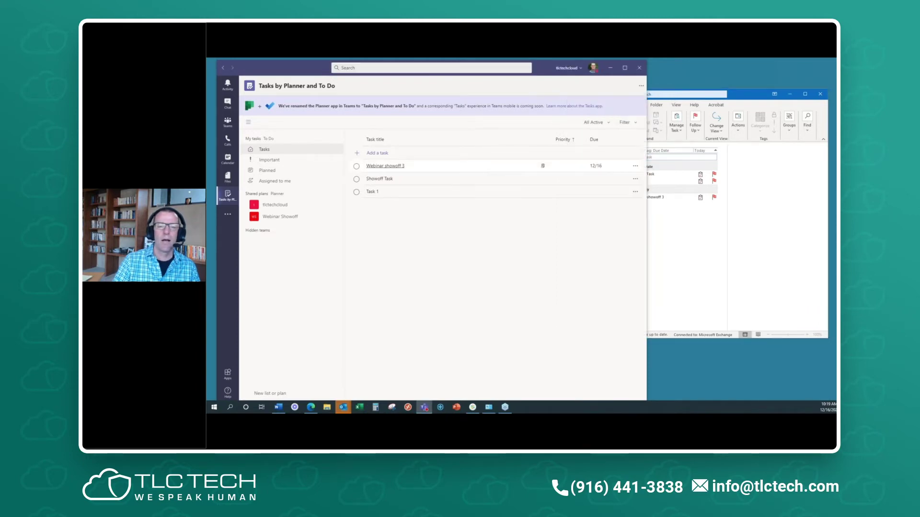
# - Mark Webinar showoff 3 complete and confirm it left Outlook's to-do list
pyautogui.click(385, 166)
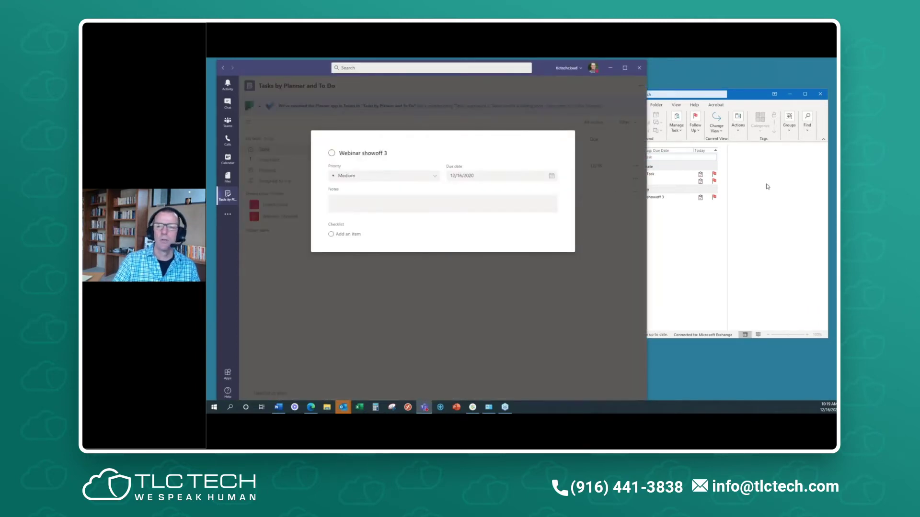
pyautogui.click(322, 254)
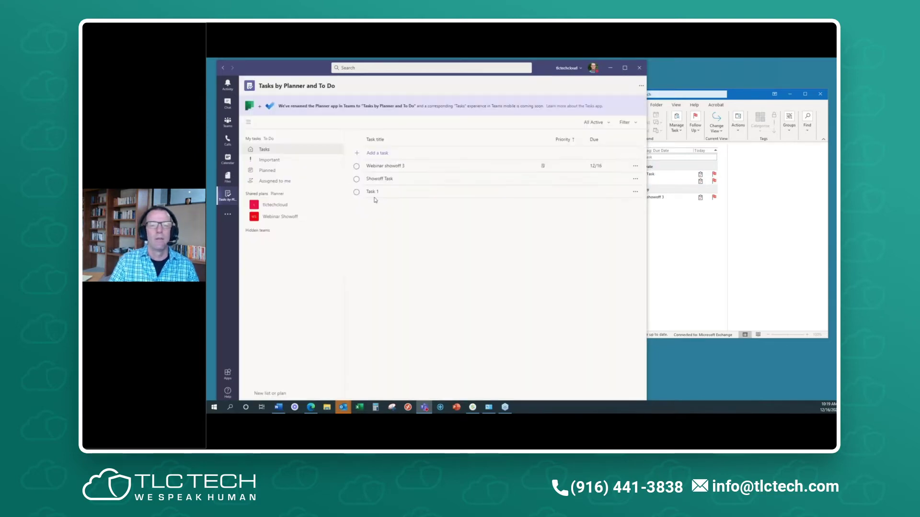
pyautogui.click(356, 168)
pyautogui.click(656, 218)
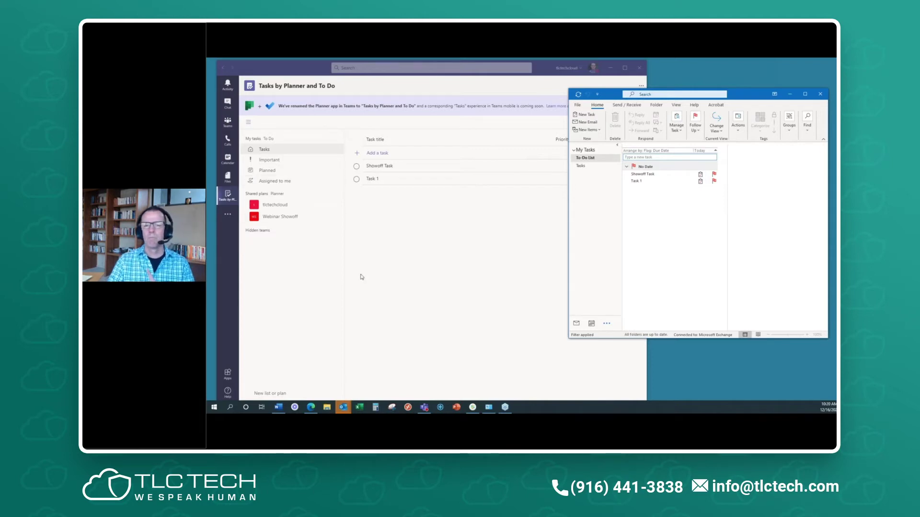
pyautogui.click(264, 149)
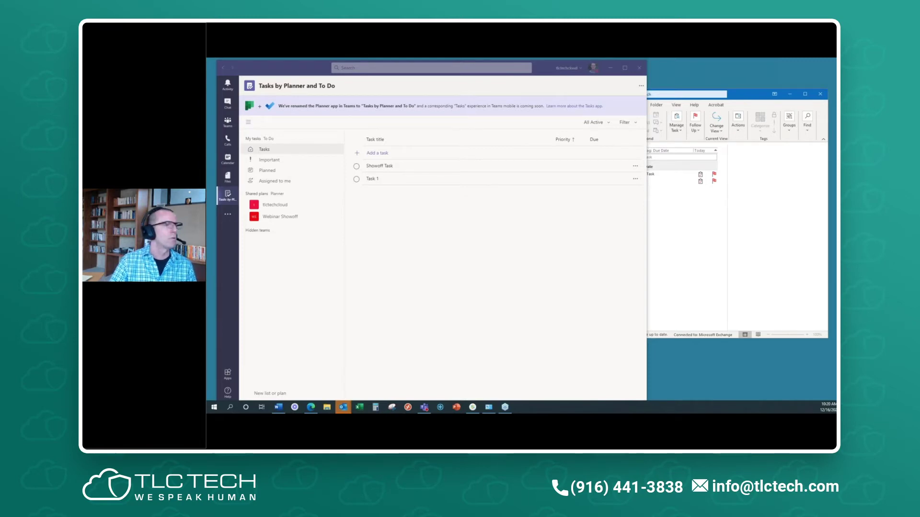
# - Open Microsoft To Do from the Microsoft 365 app launcher's All apps list
pyautogui.click(311, 407)
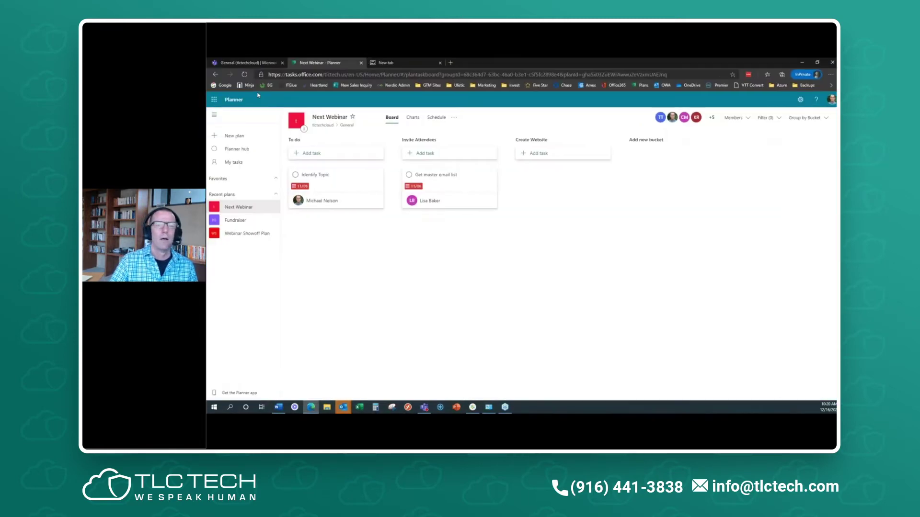
pyautogui.click(215, 102)
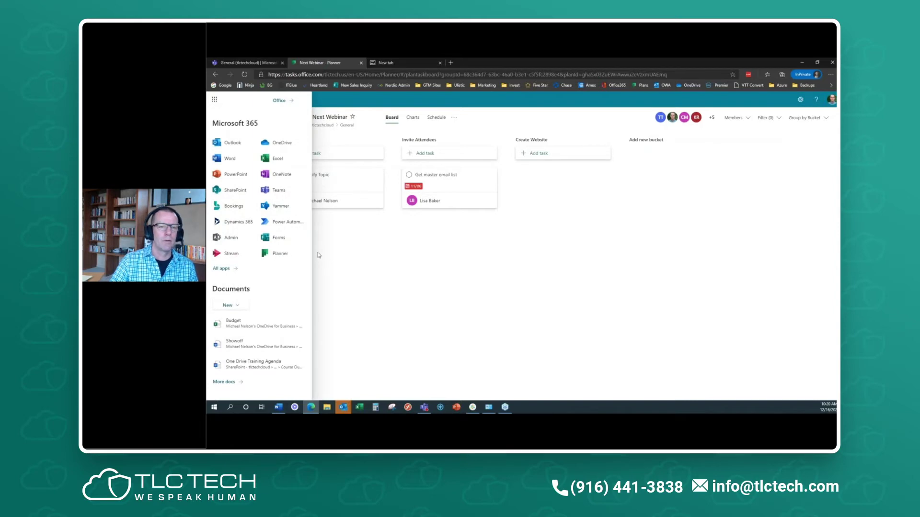
pyautogui.click(221, 269)
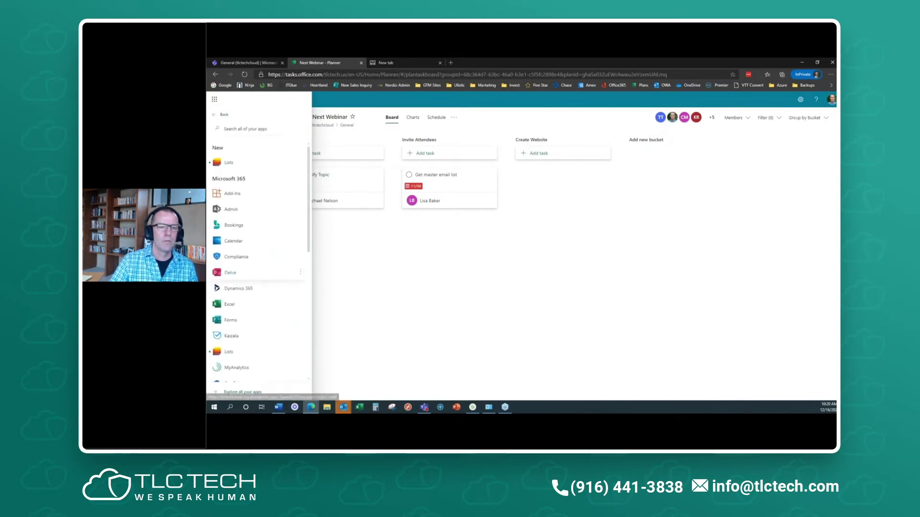
pyautogui.scroll(-5, 273, 261)
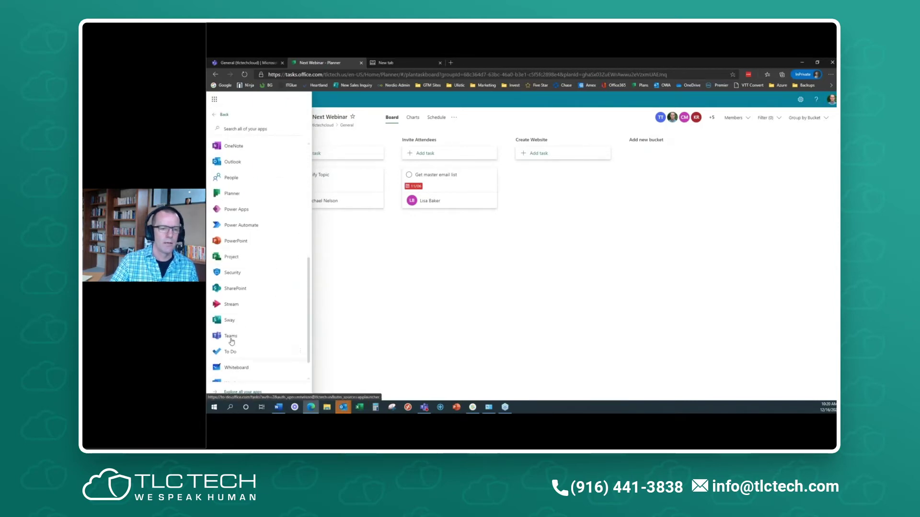
pyautogui.click(231, 350)
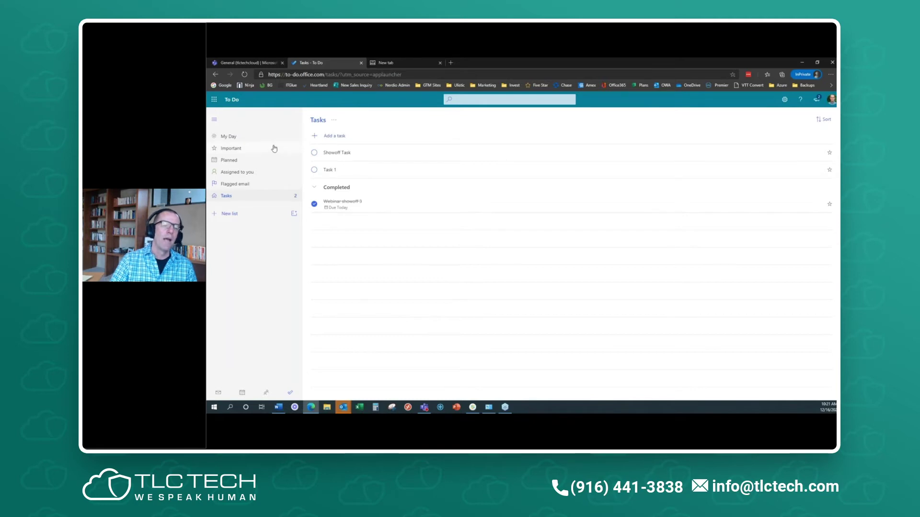
# - Browse To Do's Planned and Assigned to you views, skipping the Planner prompt
pyautogui.click(250, 162)
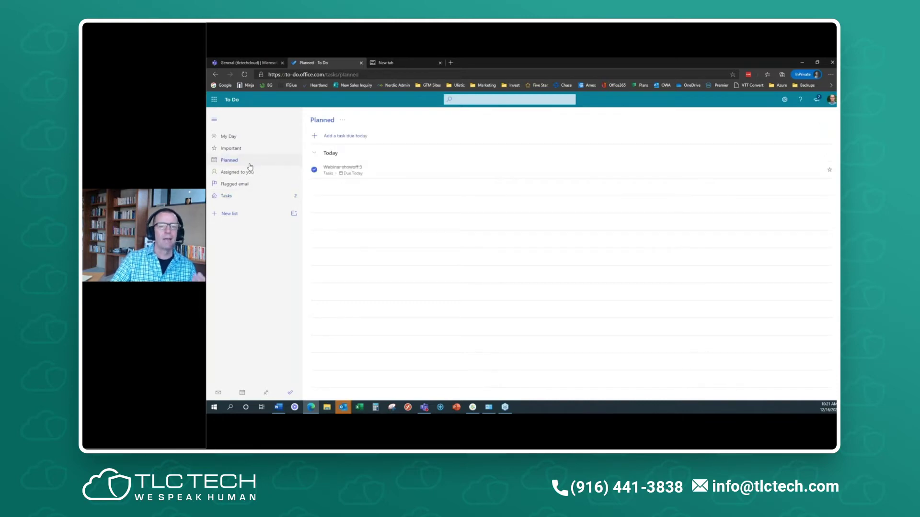
pyautogui.click(250, 174)
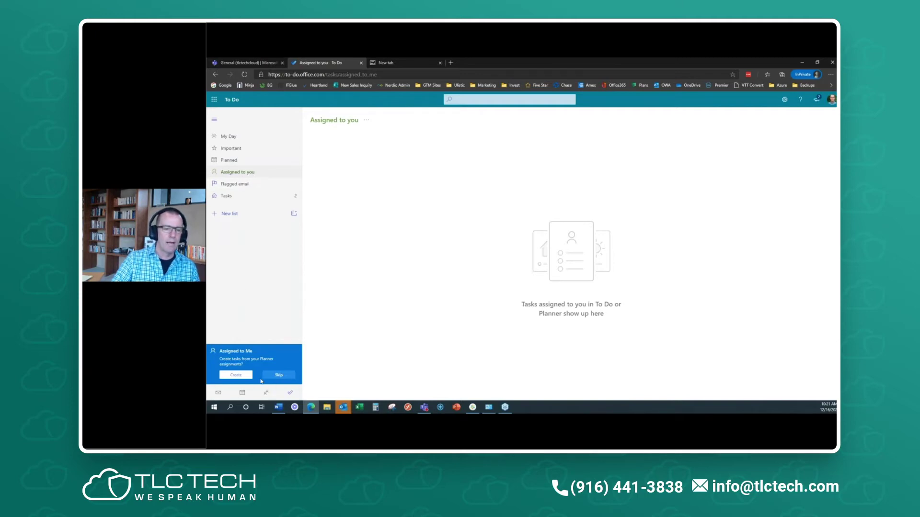
pyautogui.click(277, 375)
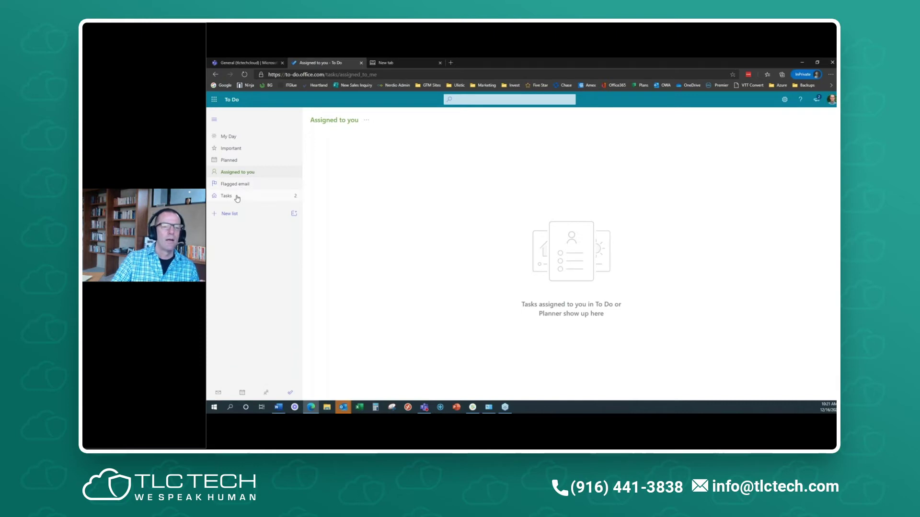
pyautogui.click(243, 160)
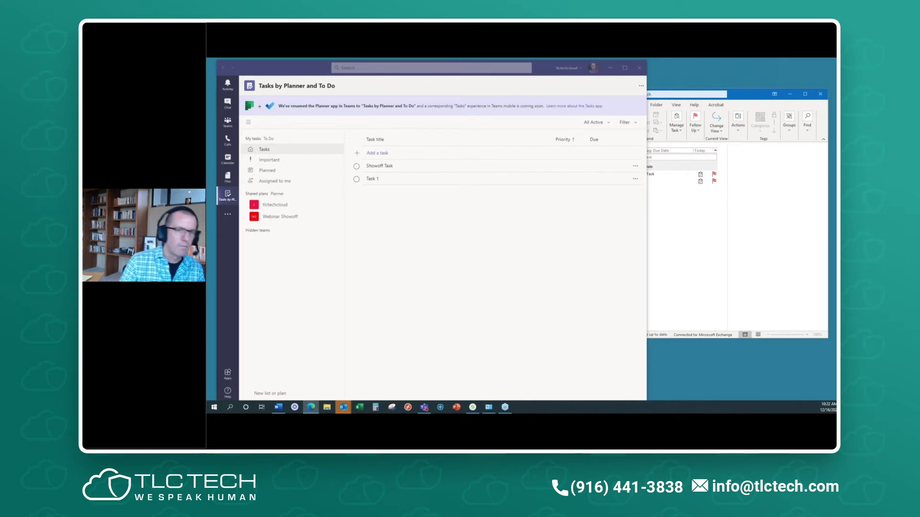
# - Maximize Teams and add a new task to the Tasks list
pyautogui.doubleClick(314, 68)
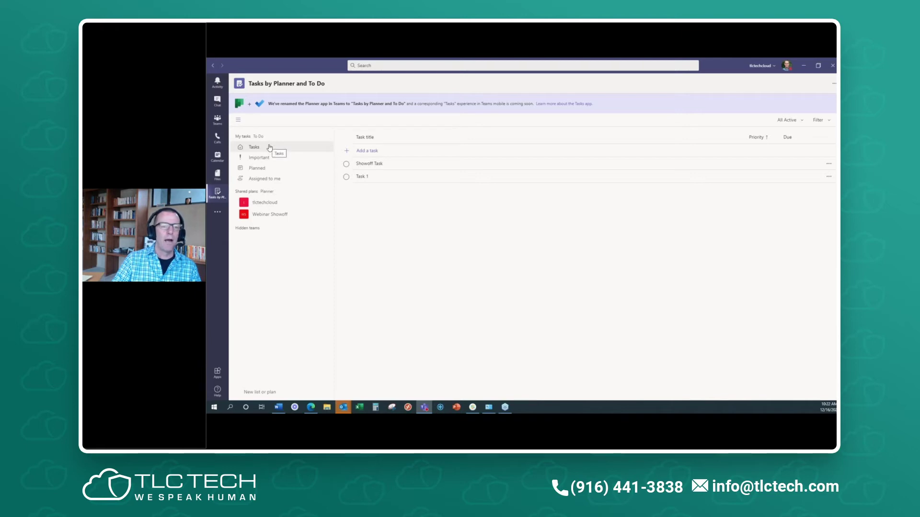
pyautogui.click(365, 152)
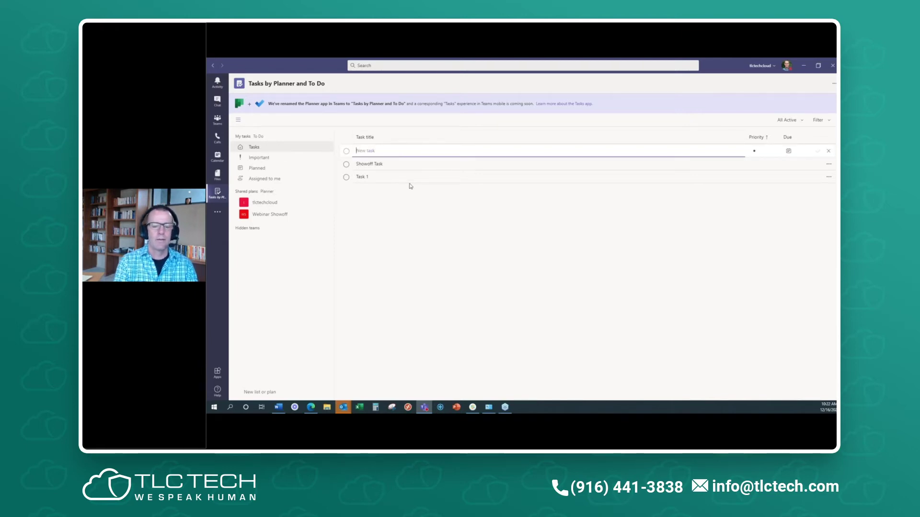
pyautogui.write('Michael needs to do')
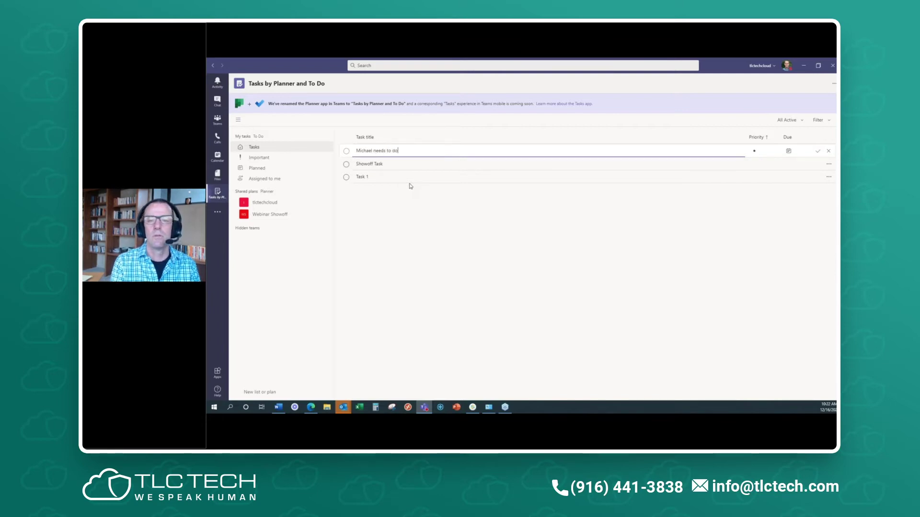
pyautogui.press('Return')
# - Set the new task's priority to Important and its due date to 12/18/2020
pyautogui.click(387, 168)
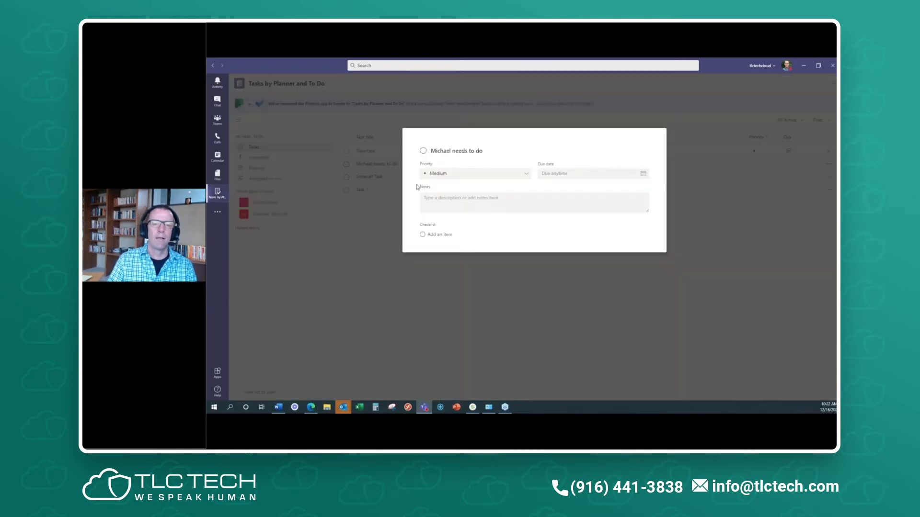
pyautogui.click(446, 175)
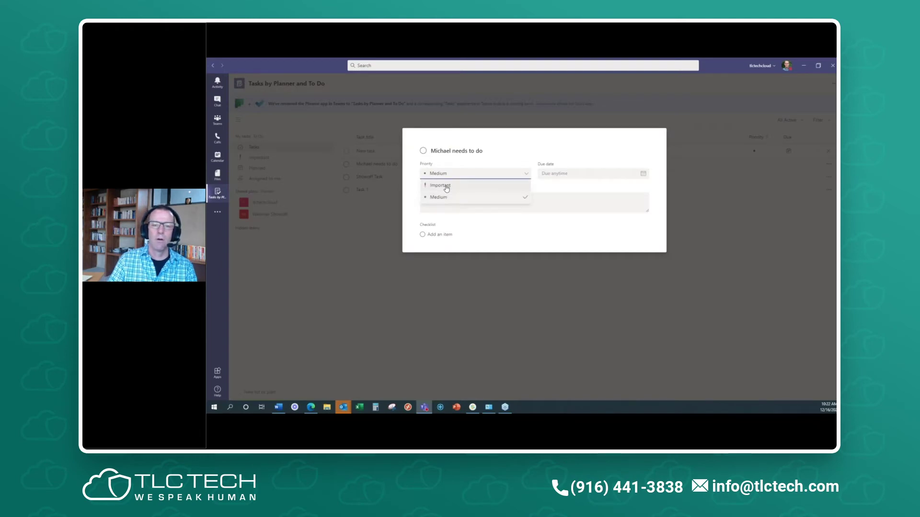
pyautogui.click(447, 186)
pyautogui.click(643, 174)
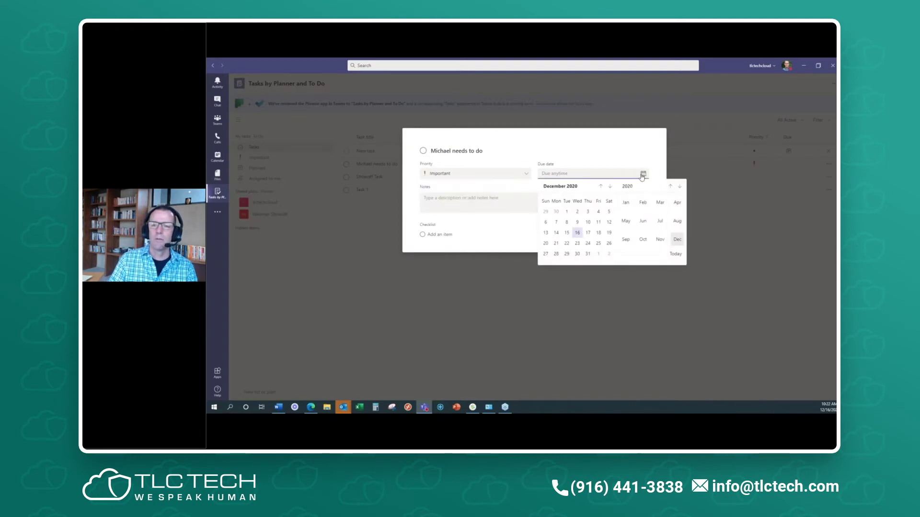
pyautogui.click(598, 232)
# - Start a note and add checklist items Task 1, Task 2 and a third item
pyautogui.click(484, 206)
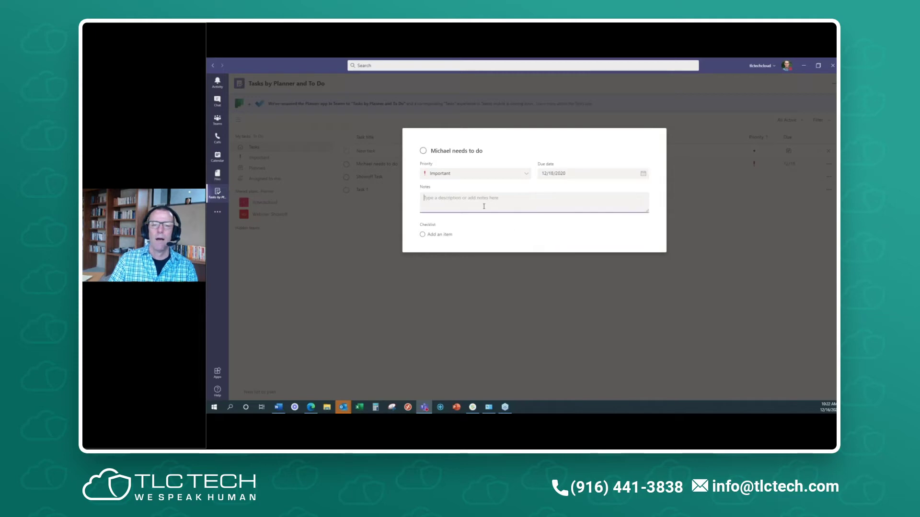
pyautogui.write('Notes')
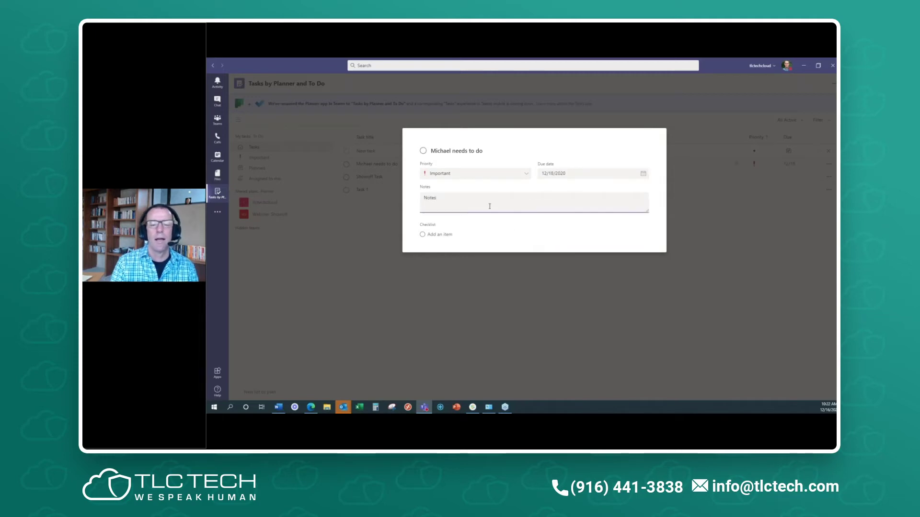
pyautogui.click(439, 234)
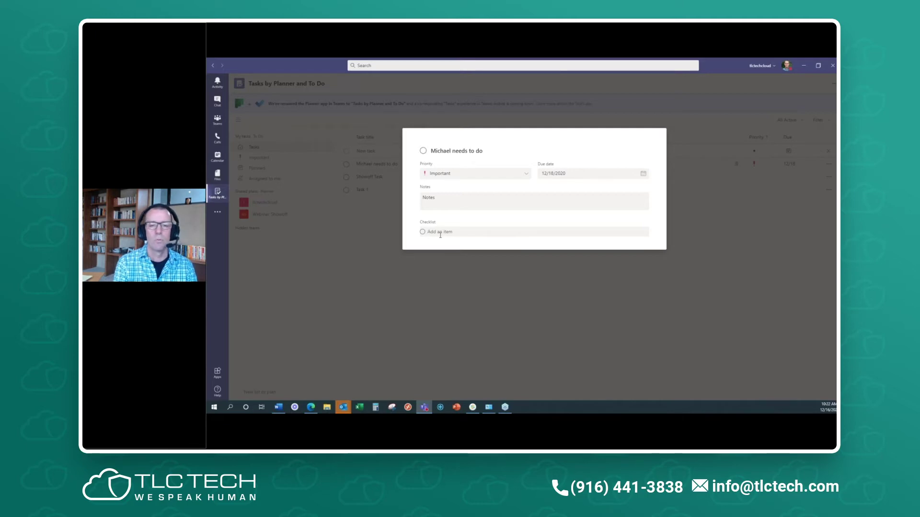
pyautogui.write('Task 1')
pyautogui.press('Return')
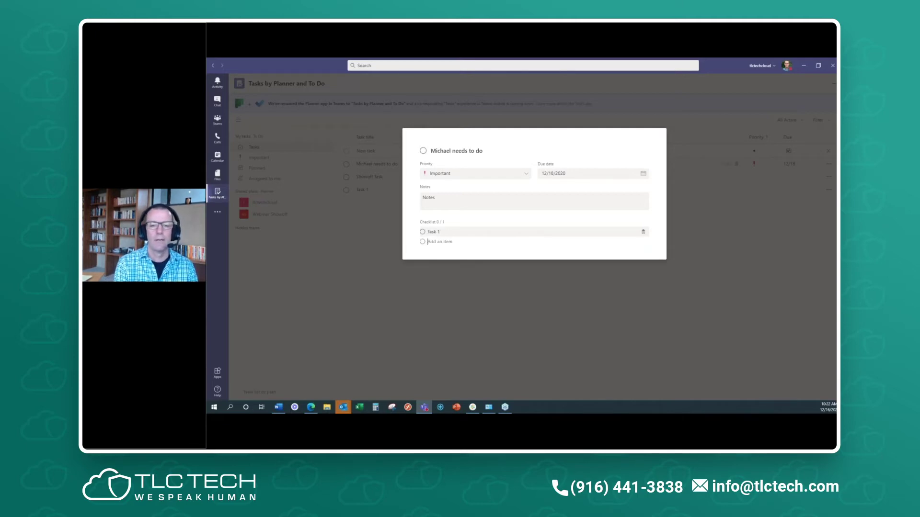
pyautogui.write('Task 2')
pyautogui.press('Return')
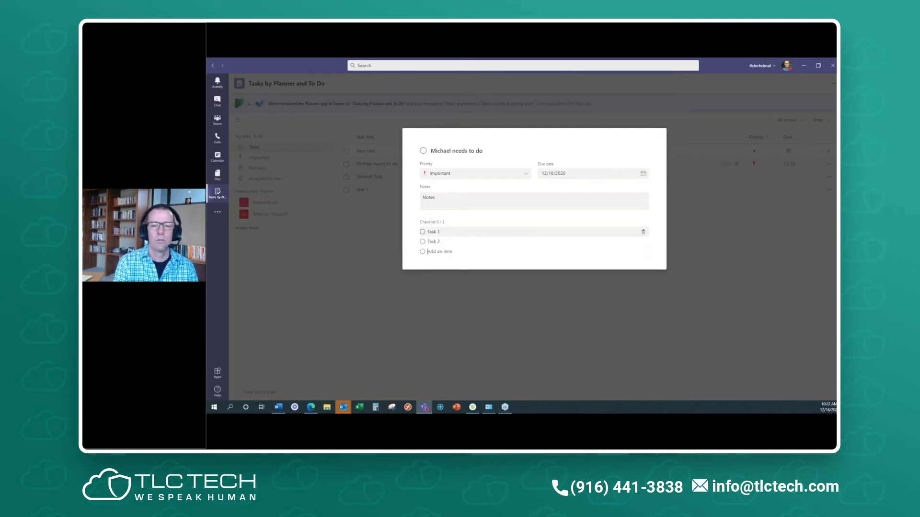
pyautogui.write('Task w')
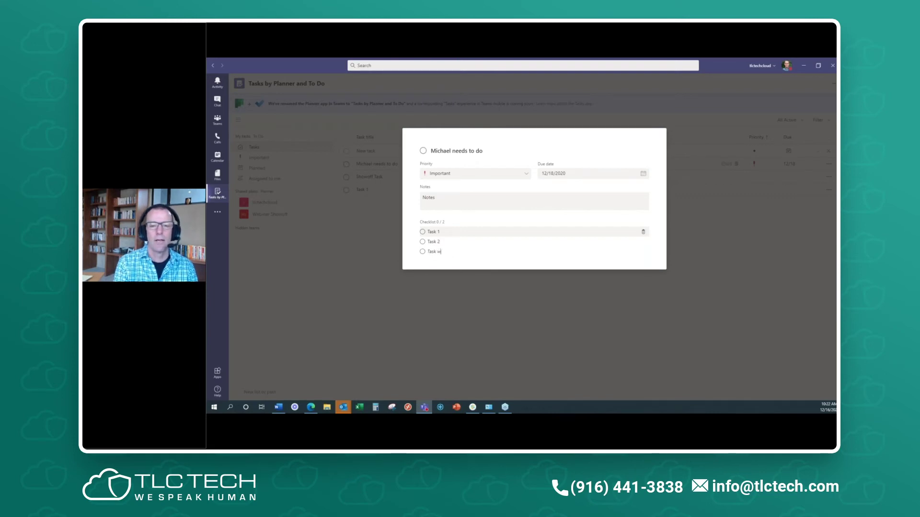
pyautogui.press('Return')
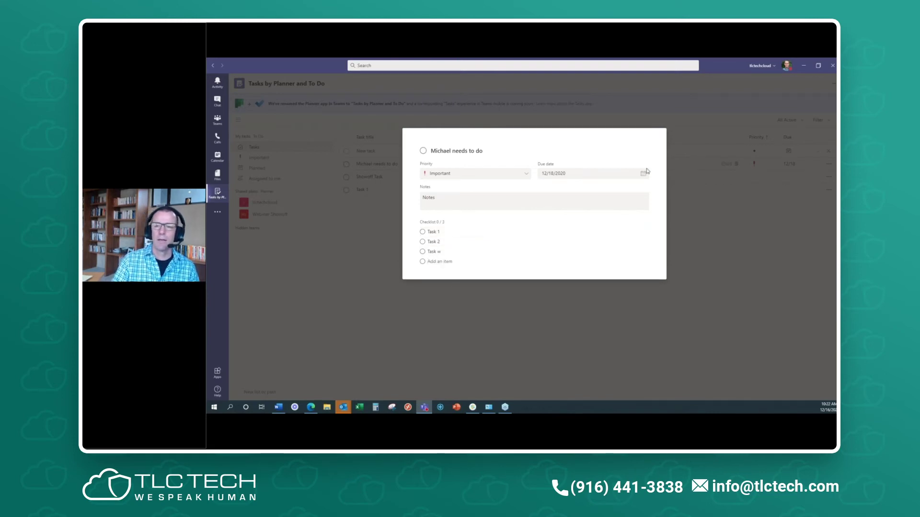
pyautogui.press('Escape')
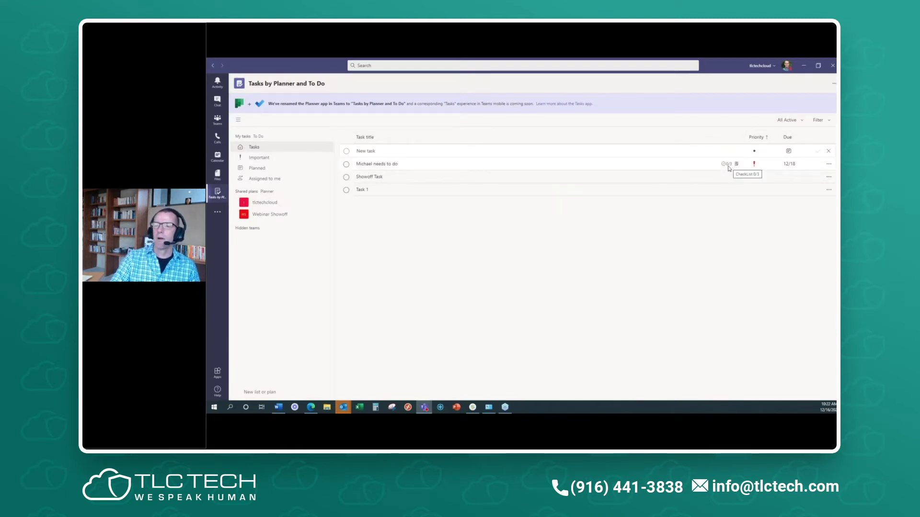
# - Set the 12/18 task's note to 'Add a note here', then bring up Outlook's to-do list
pyautogui.click(730, 166)
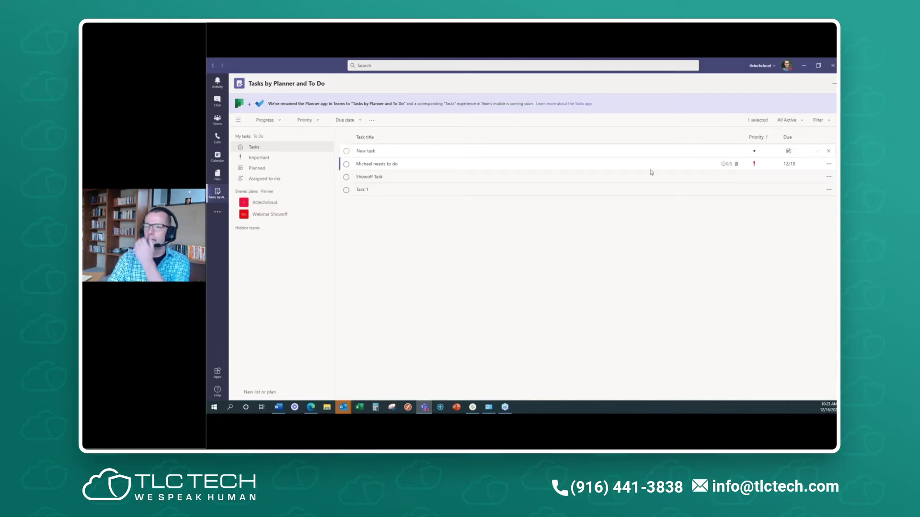
pyautogui.click(383, 164)
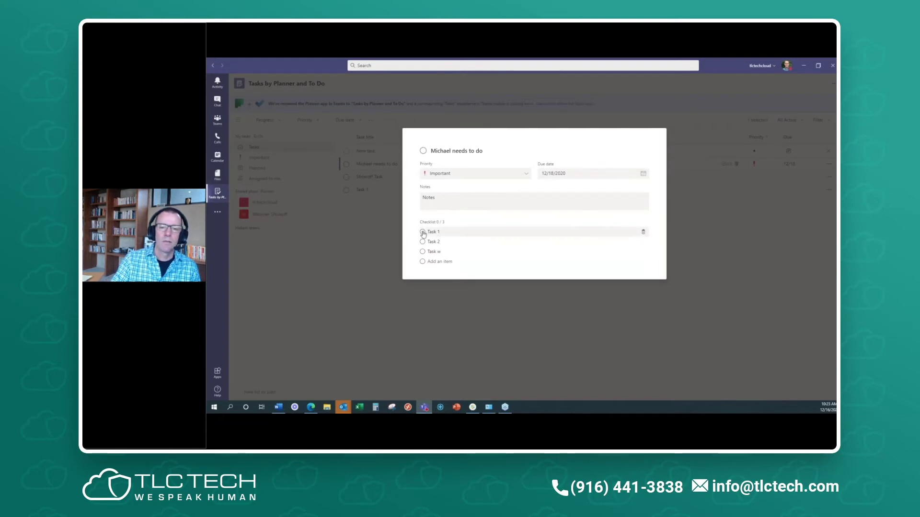
pyautogui.click(426, 198)
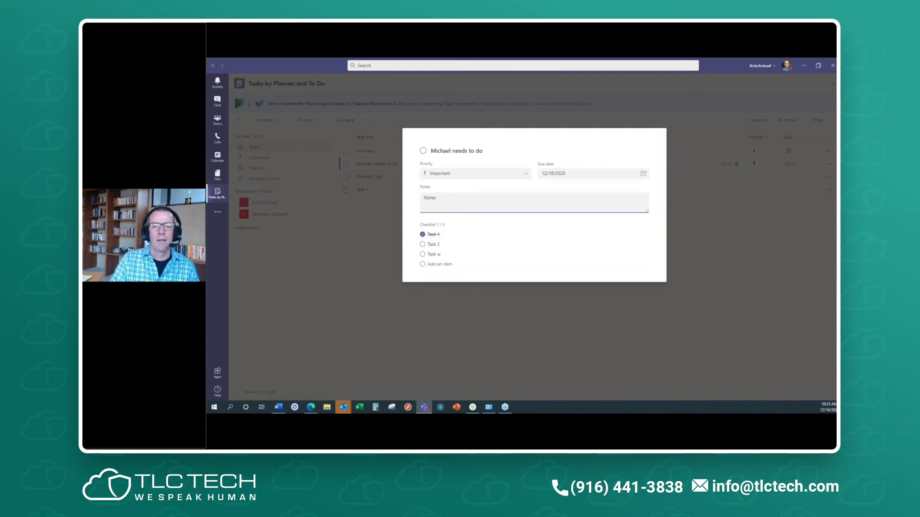
pyautogui.write('Add a note h')
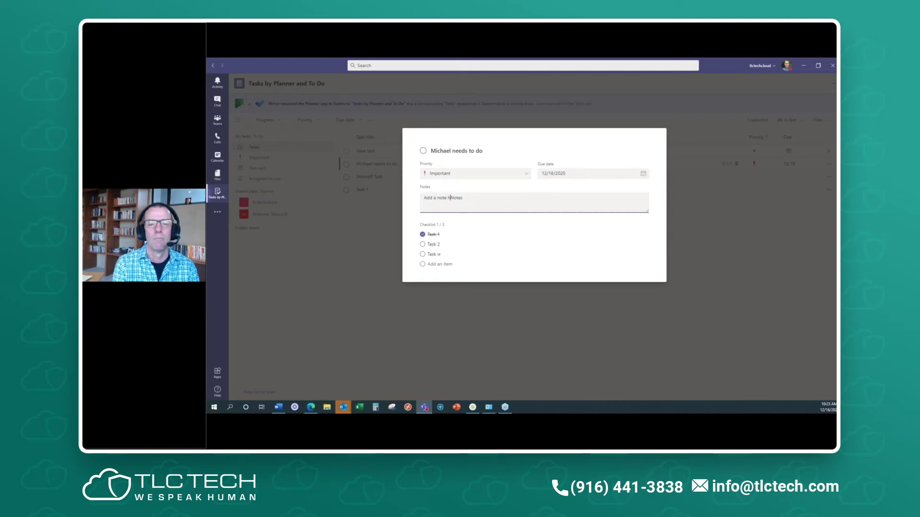
pyautogui.write('ere')
pyautogui.press('Delete')
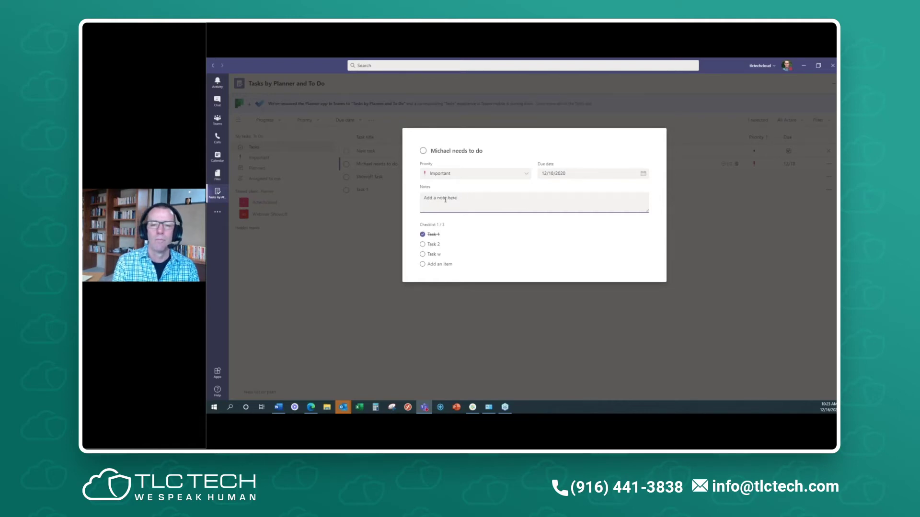
pyautogui.click(386, 209)
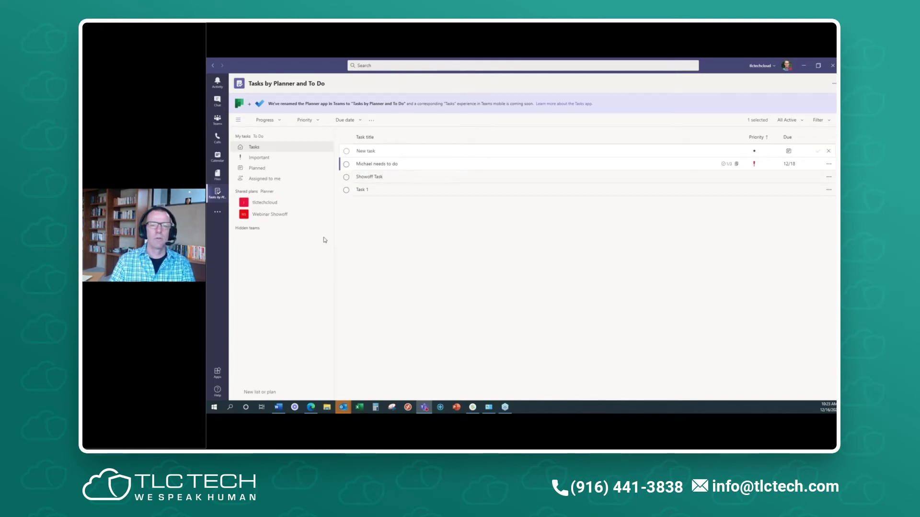
pyautogui.click(343, 408)
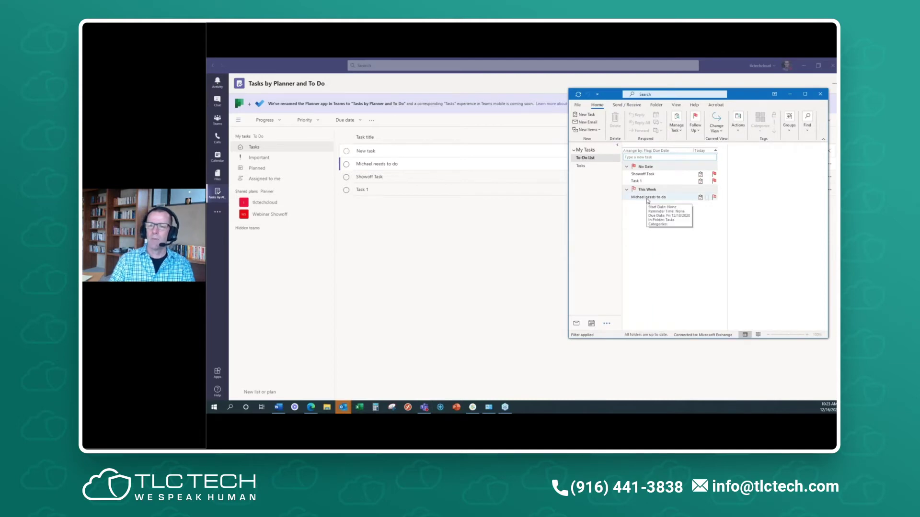
# - Open the synced task in Outlook to check its note, close it, and minimize Outlook
pyautogui.doubleClick(647, 198)
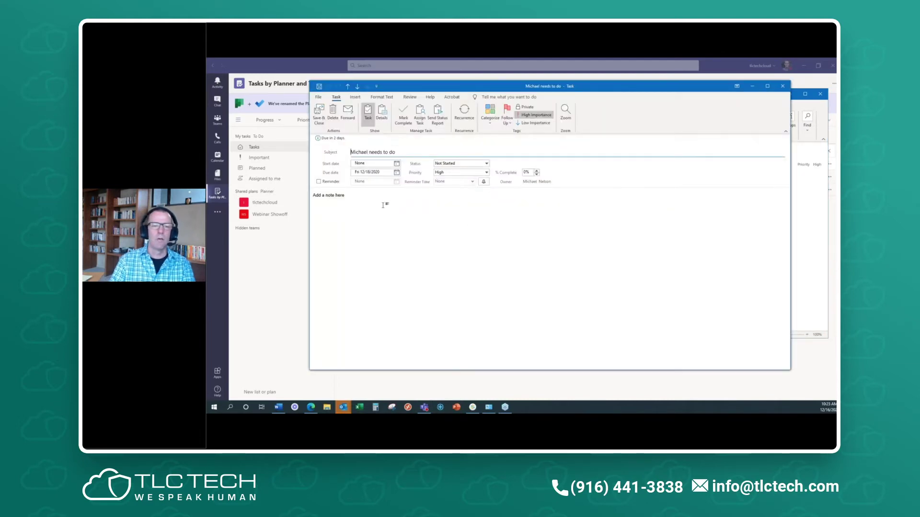
pyautogui.click(383, 205)
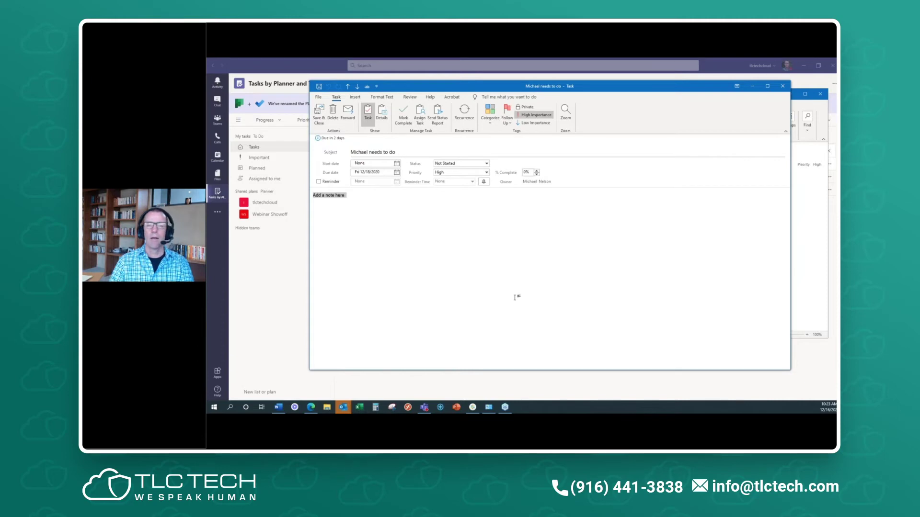
pyautogui.press('Escape')
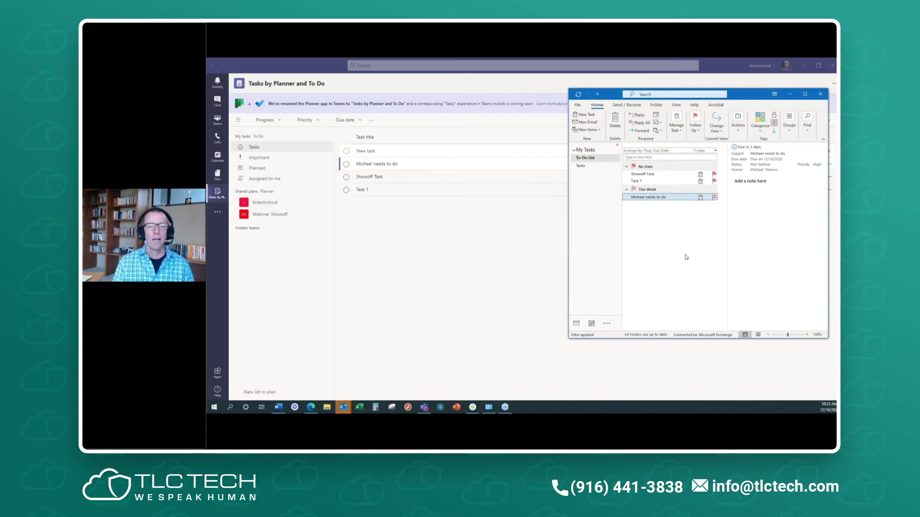
pyautogui.click(790, 94)
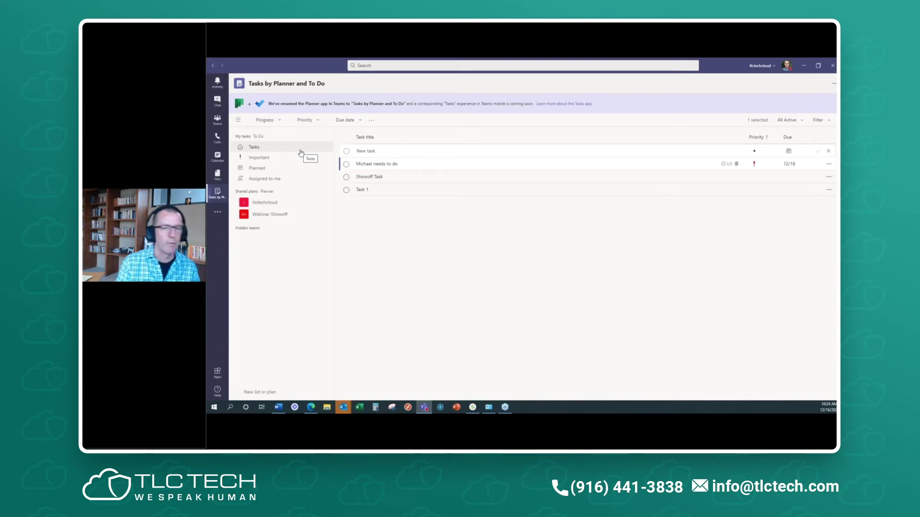
# - Browse the files stored across Teams, then go to Webinar Showoff's General channel
pyautogui.click(218, 175)
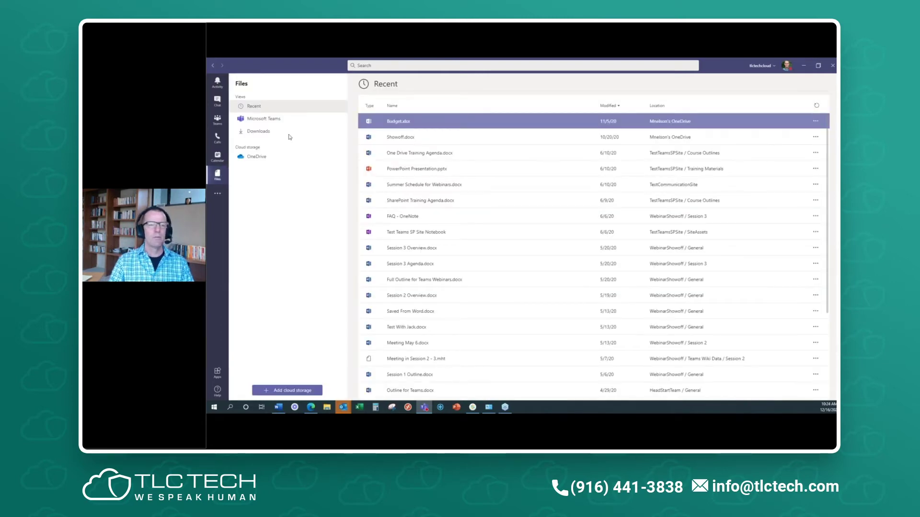
pyautogui.click(265, 123)
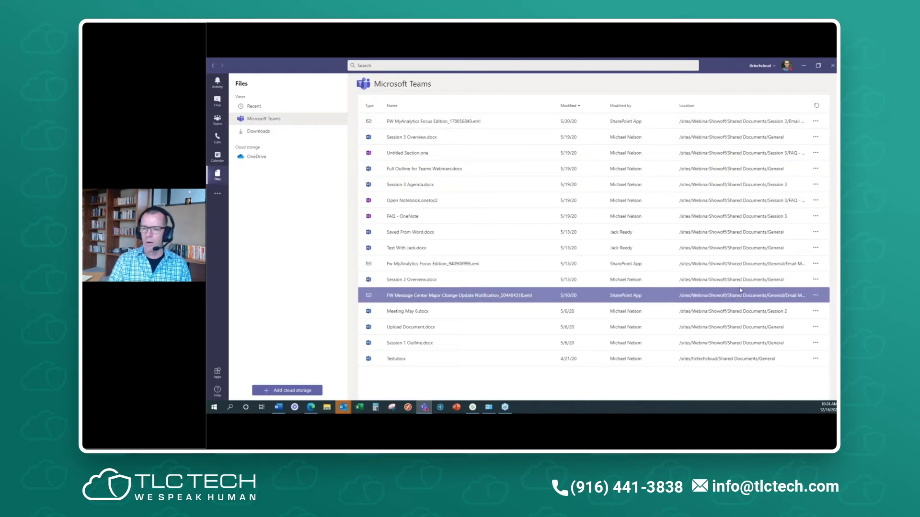
pyautogui.click(217, 119)
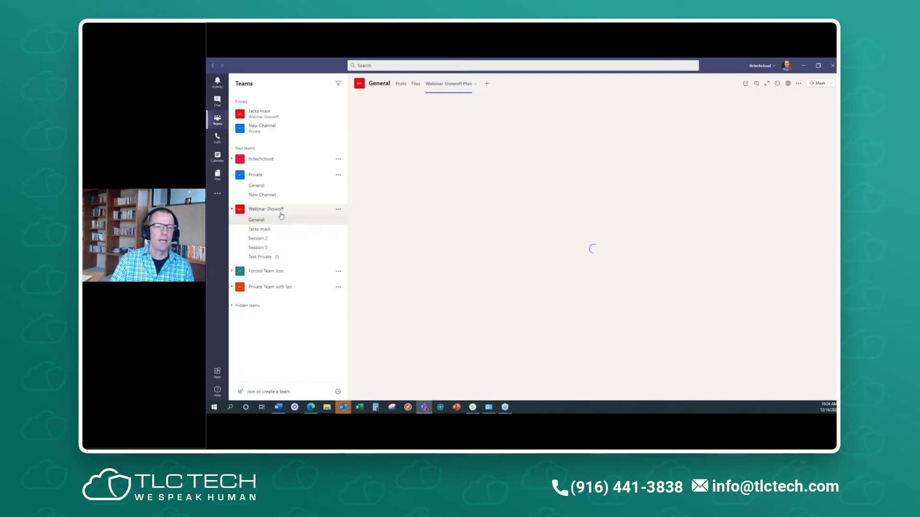
# - Browse the General channel's files and Email Messages folder, then the Jacks main channel's files
pyautogui.click(415, 84)
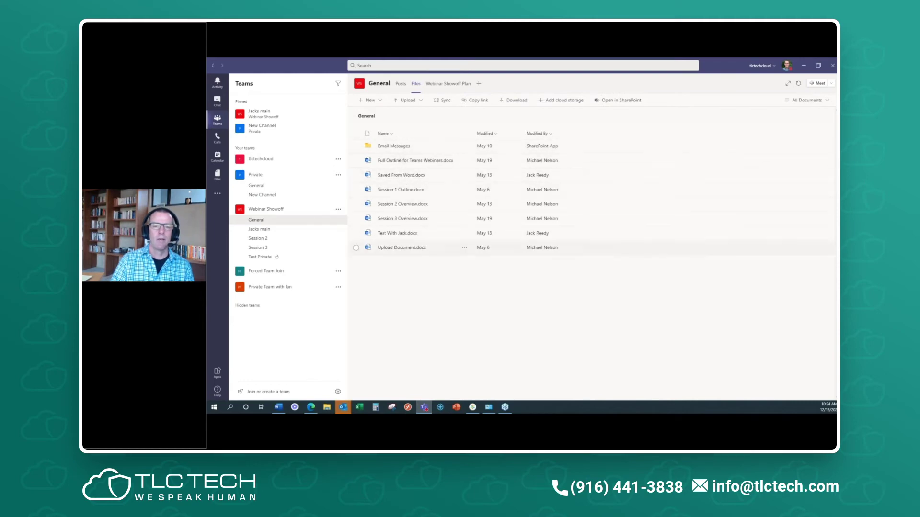
pyautogui.click(395, 147)
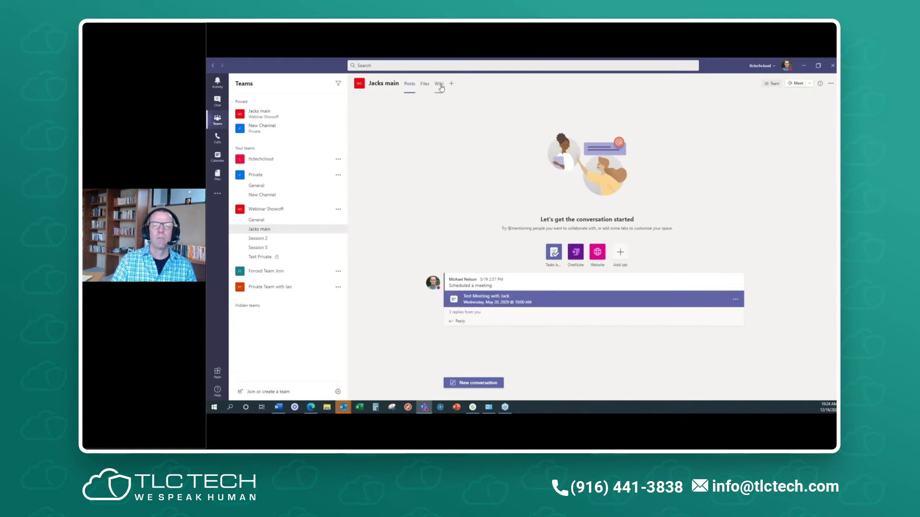
pyautogui.click(426, 84)
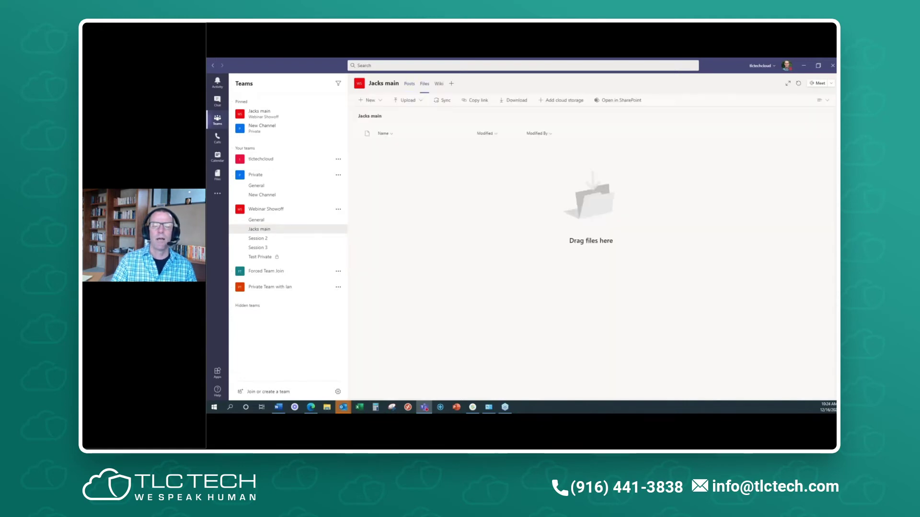
# - Create a new Word document named 'Jack Main in Webinar Showoff'
pyautogui.click(369, 100)
pyautogui.click(386, 130)
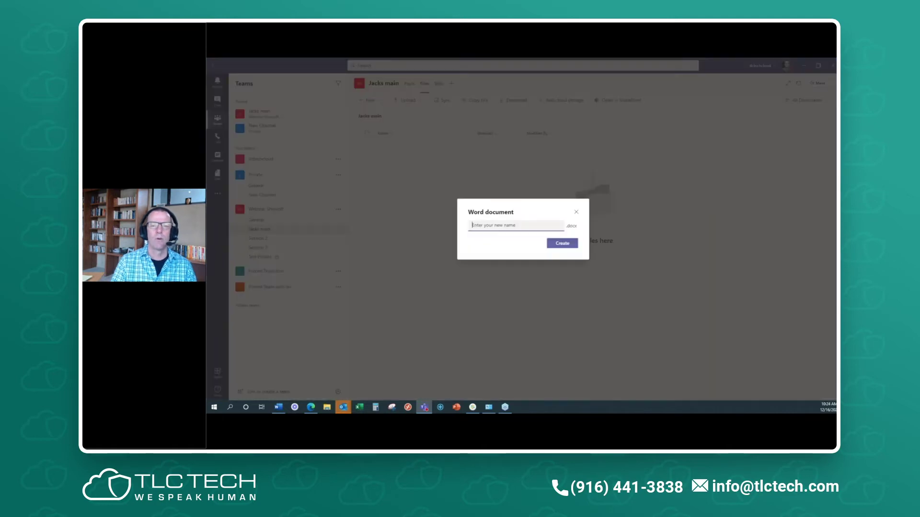
pyautogui.write('Jack')
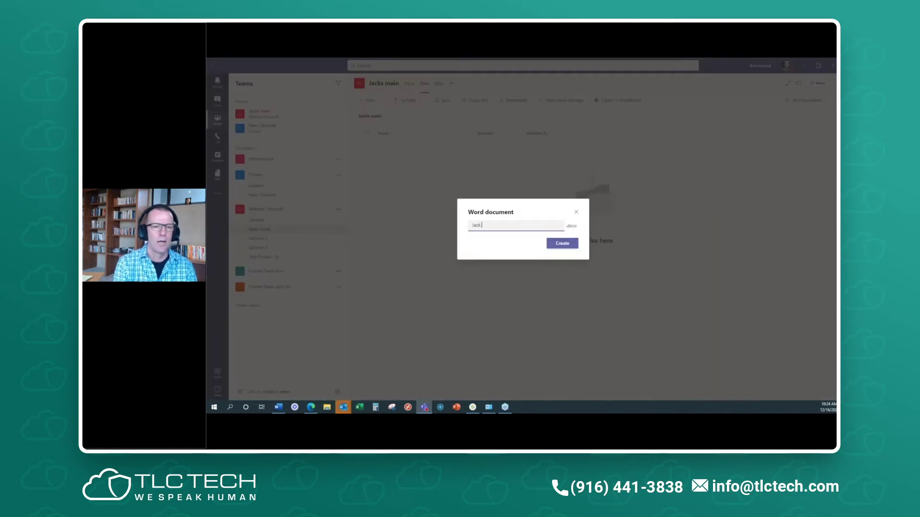
pyautogui.write(' Main in')
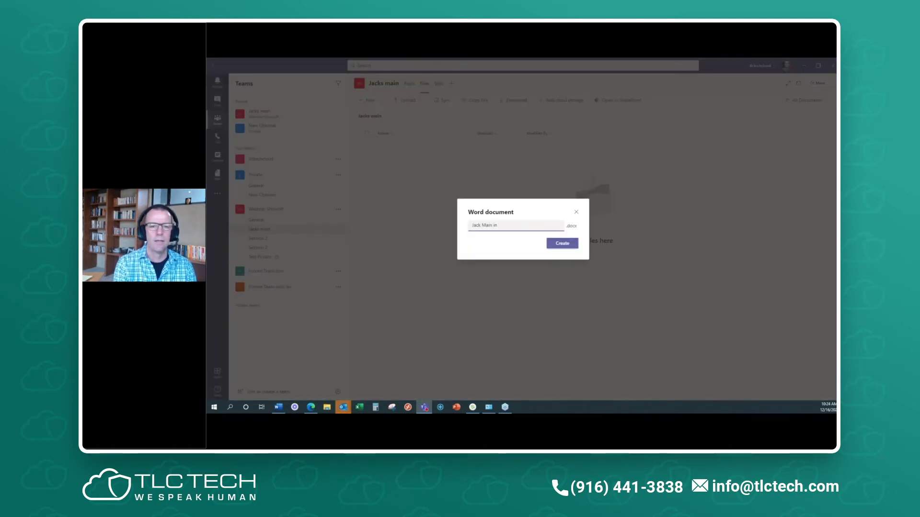
pyautogui.write(' Webinar Sho')
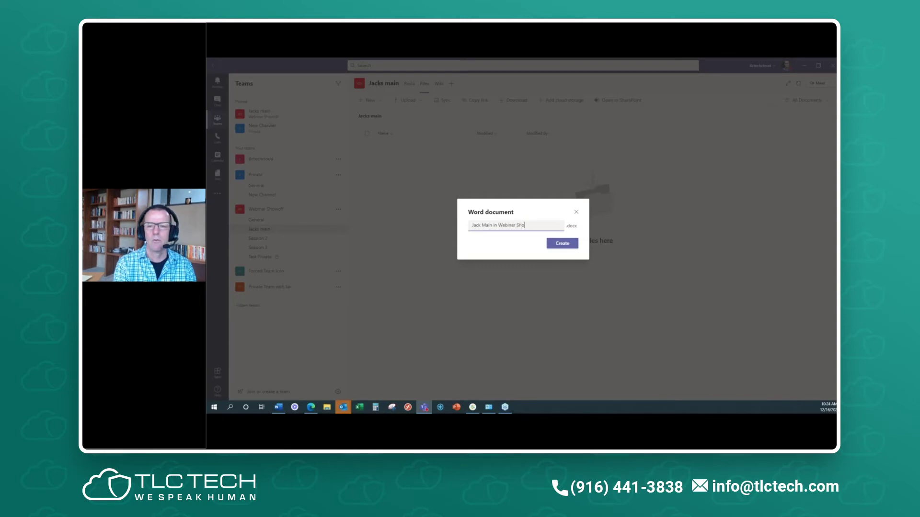
pyautogui.write('woff')
pyautogui.press('Return')
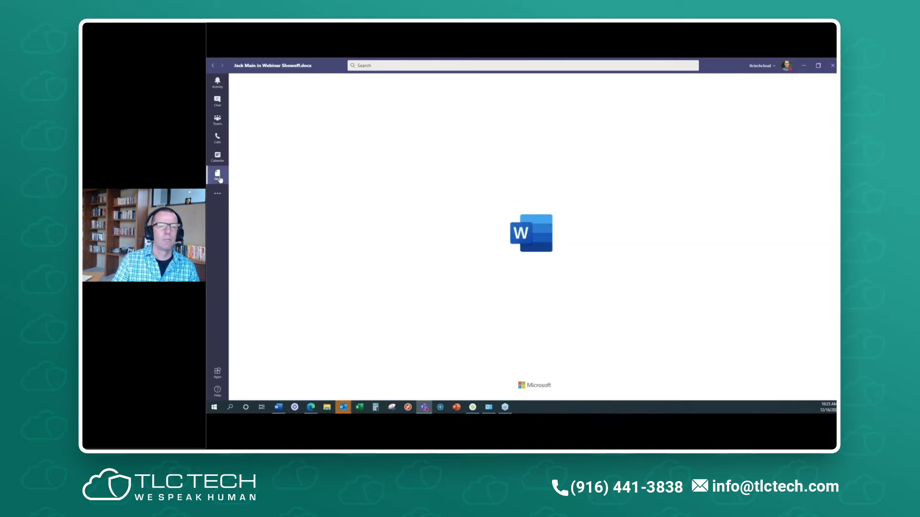
# - Refresh the Microsoft Teams file list in Files, then switch to the Recent files view
pyautogui.click(218, 175)
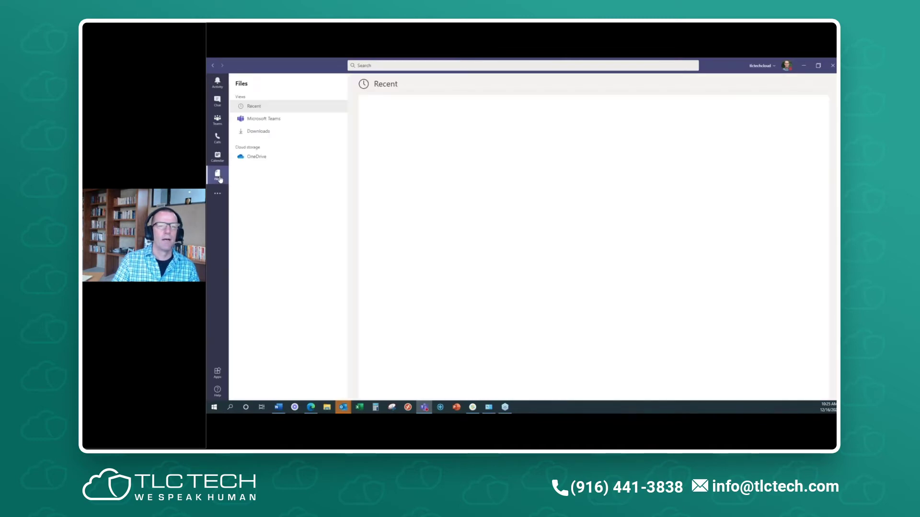
pyautogui.click(262, 118)
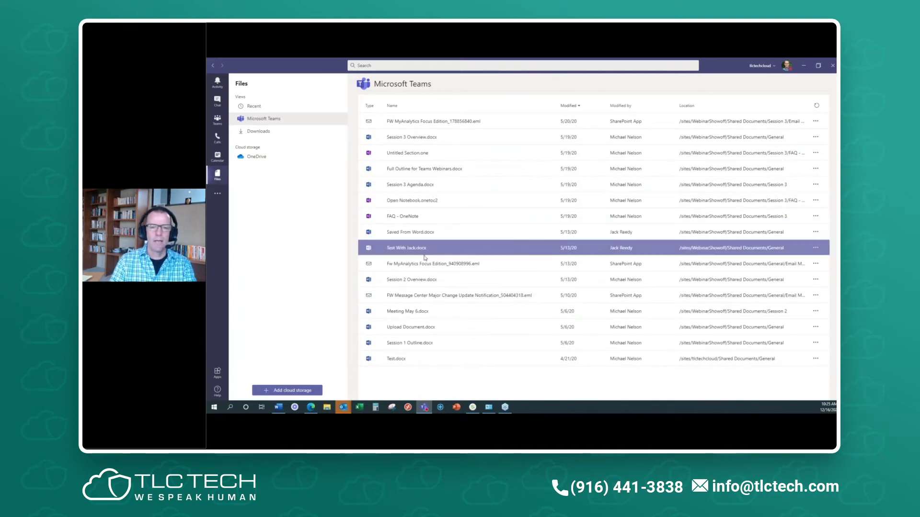
pyautogui.click(815, 106)
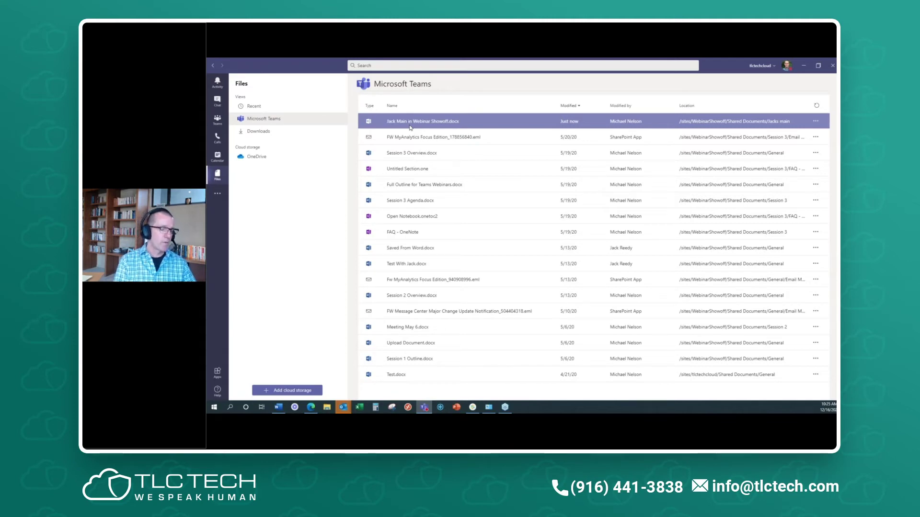
pyautogui.click(269, 111)
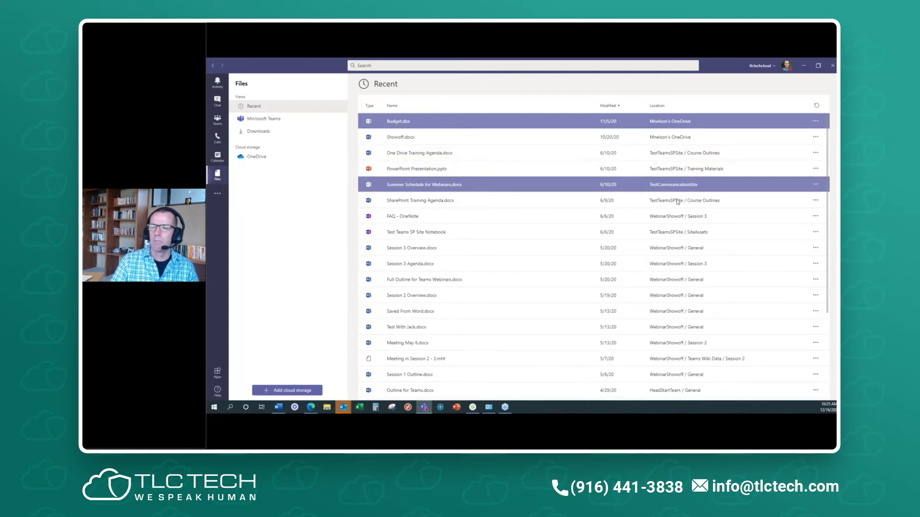
# - Scroll the Recent list and open Add cloud storage to see Dropbox, Box, Egnyte, ShareFile and Google Drive
pyautogui.scroll(-1, 689, 300)
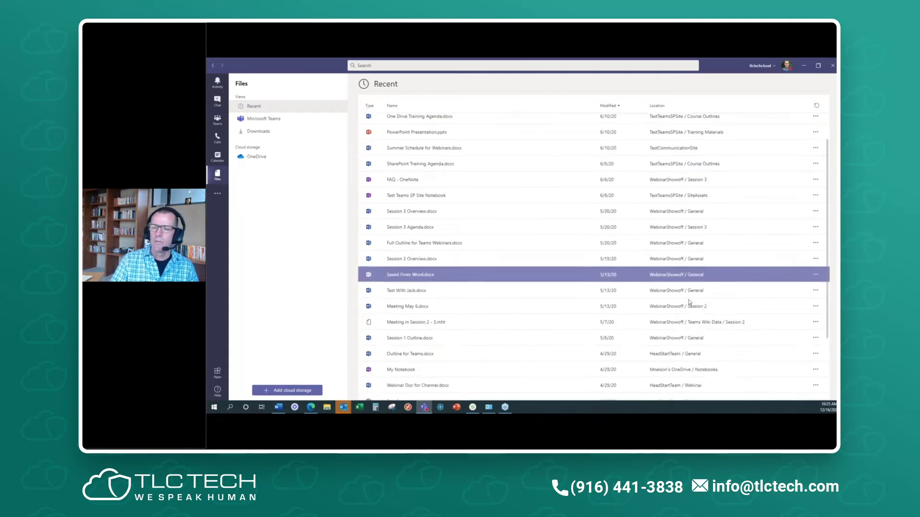
pyautogui.scroll(-3, 689, 301)
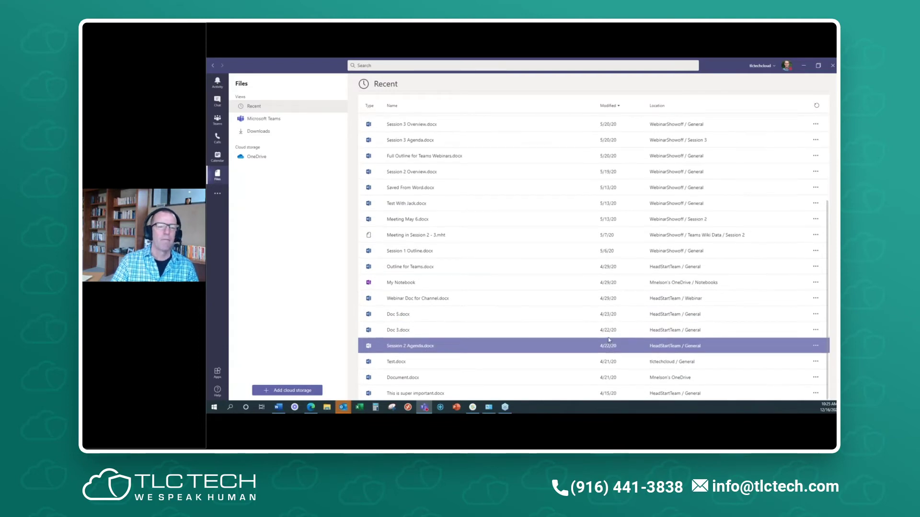
pyautogui.scroll(5, 609, 340)
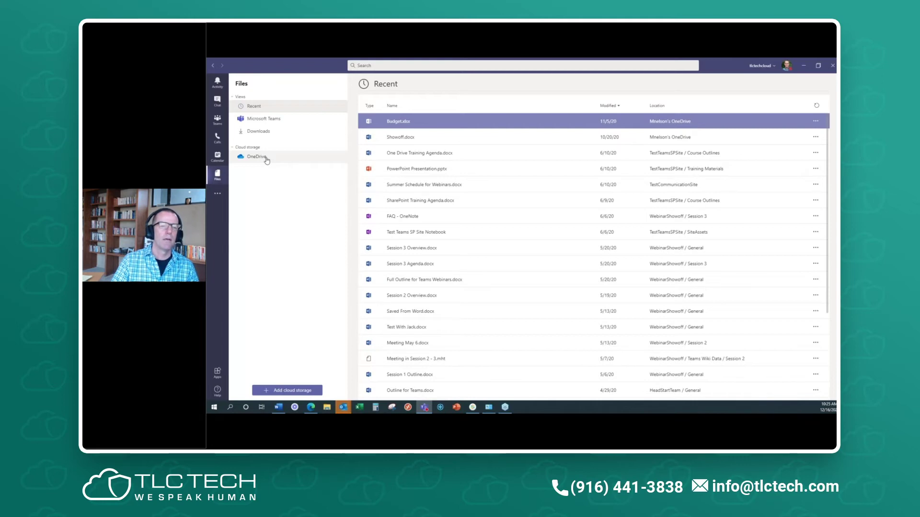
pyautogui.click(289, 391)
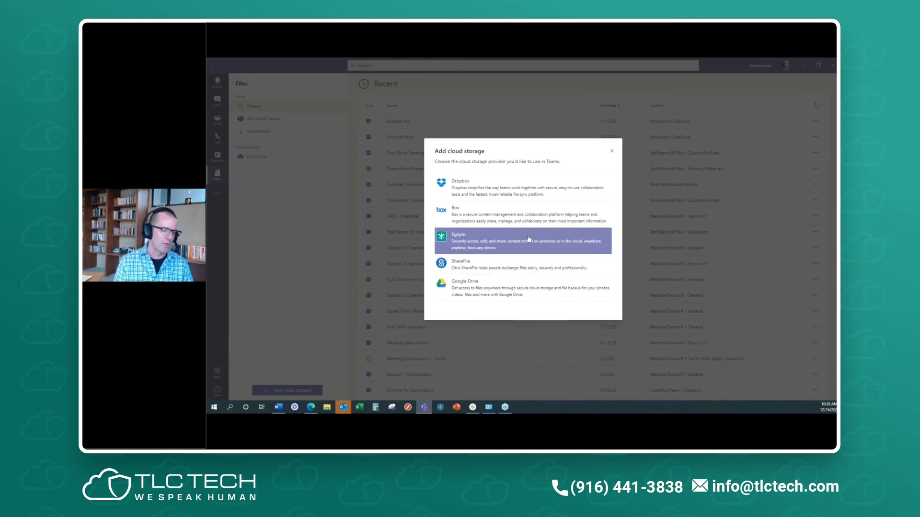
# - Close the Add cloud storage dialog without adding a provider
pyautogui.click(612, 152)
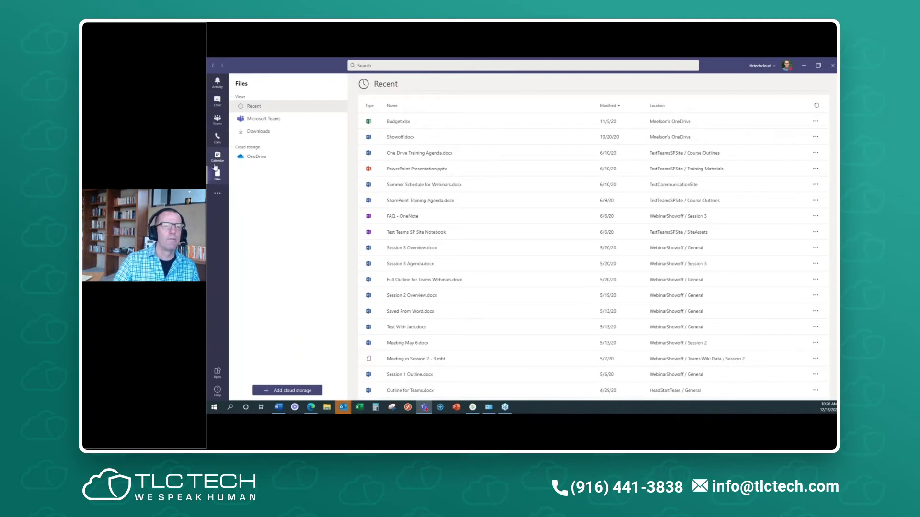
# - Open Tasks by Planner and To Do from the more-apps list, then reopen that list
pyautogui.click(217, 196)
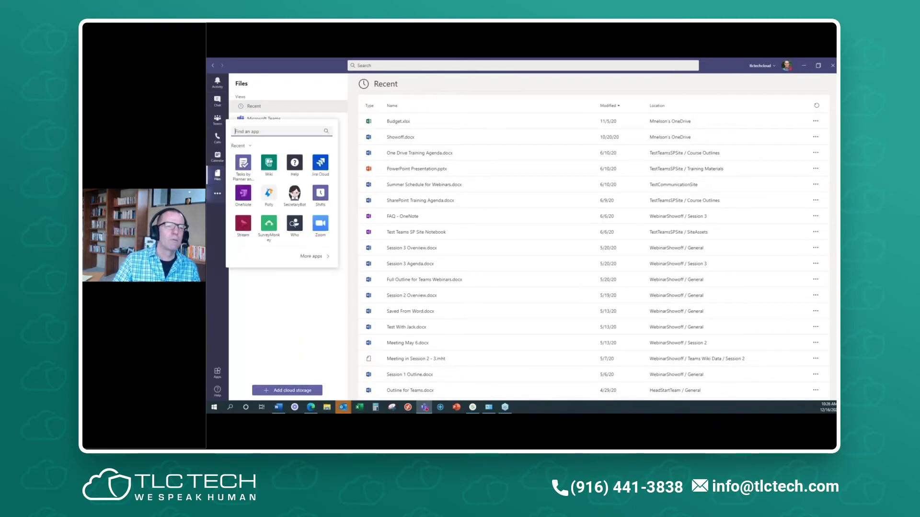
pyautogui.click(242, 164)
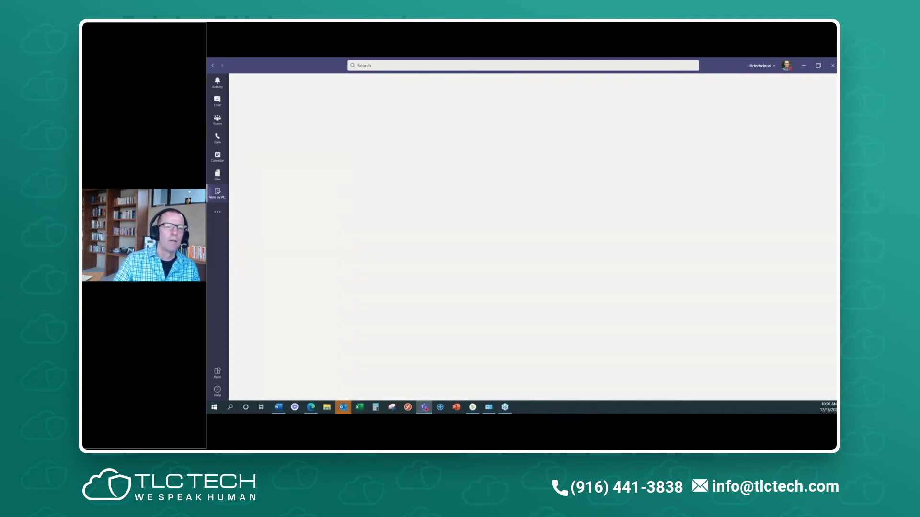
pyautogui.click(218, 213)
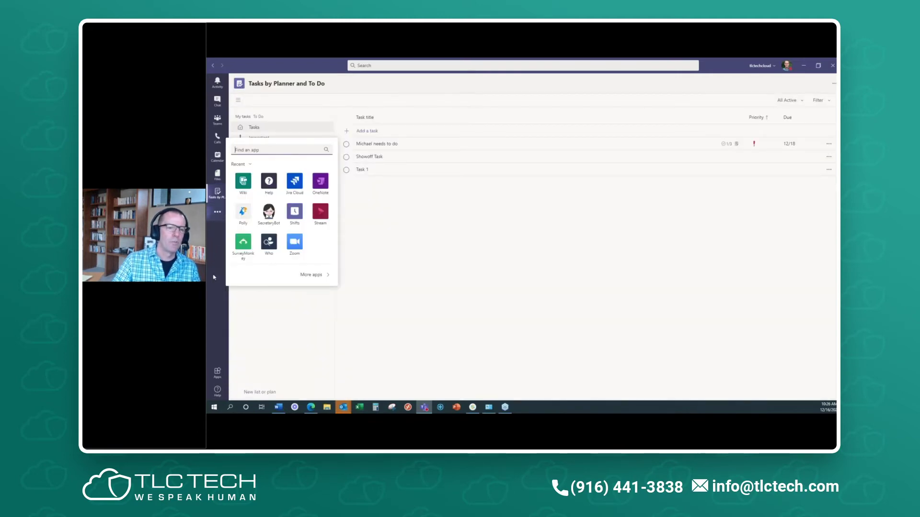
# - Look through Recent and Microsoft Teams files, then go to the Teams app store
pyautogui.click(217, 175)
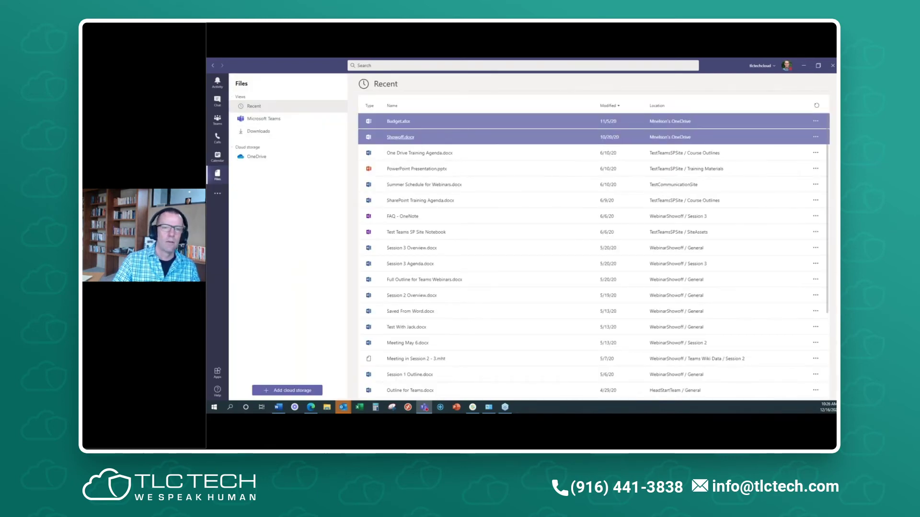
pyautogui.click(281, 109)
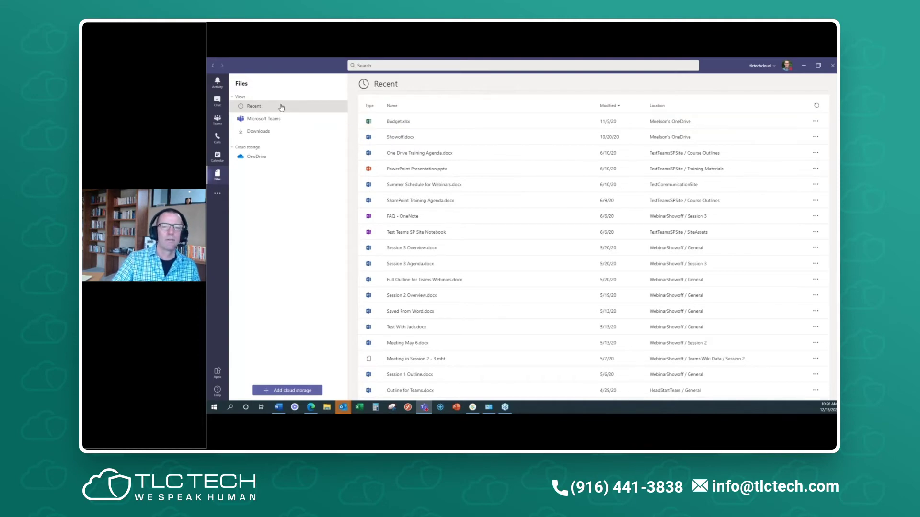
pyautogui.click(280, 123)
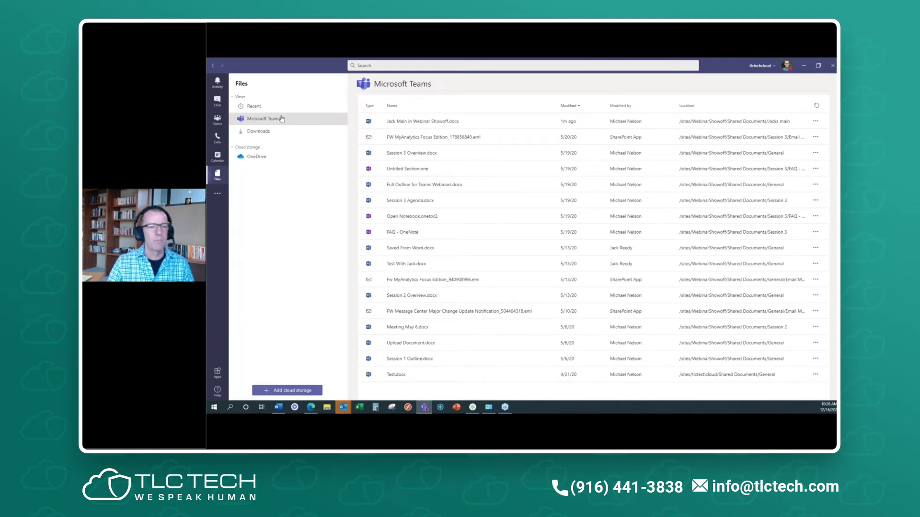
pyautogui.click(217, 195)
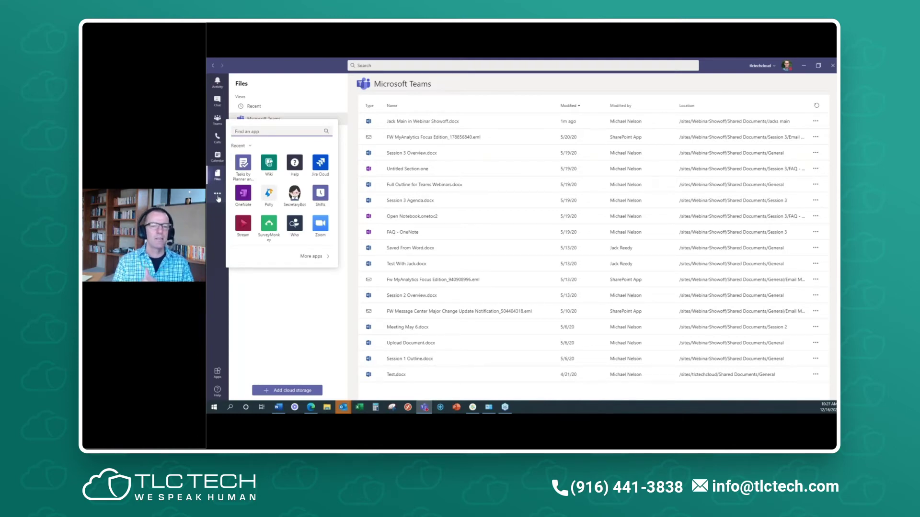
pyautogui.click(312, 257)
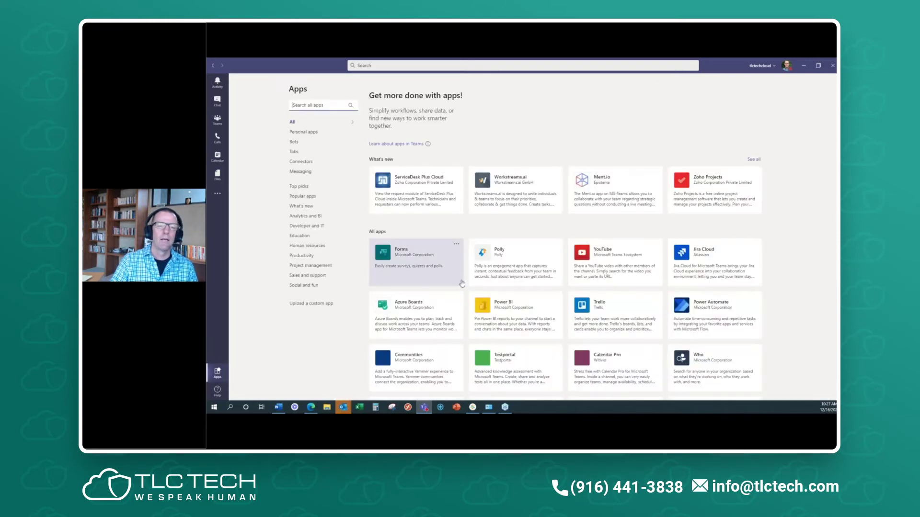
# - Browse the More apps catalogue and show the Adobe Creative Cloud app's details
pyautogui.click(217, 193)
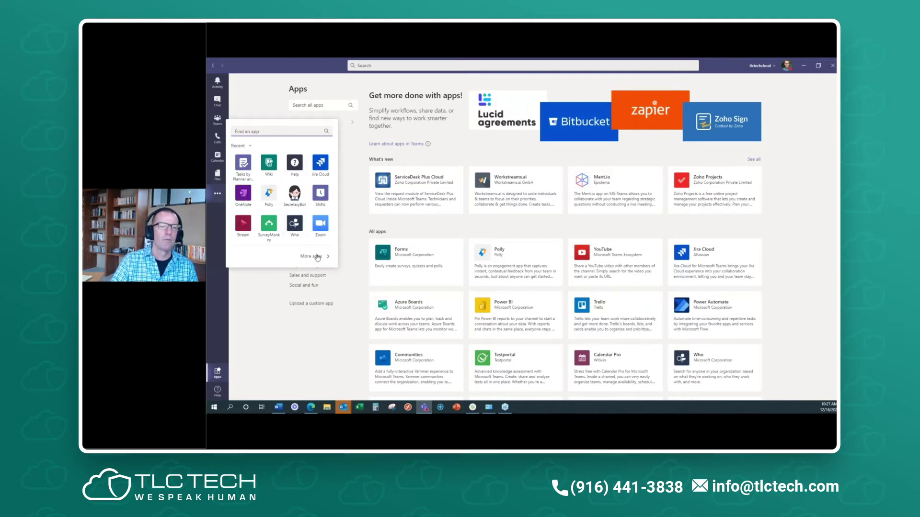
pyautogui.click(318, 257)
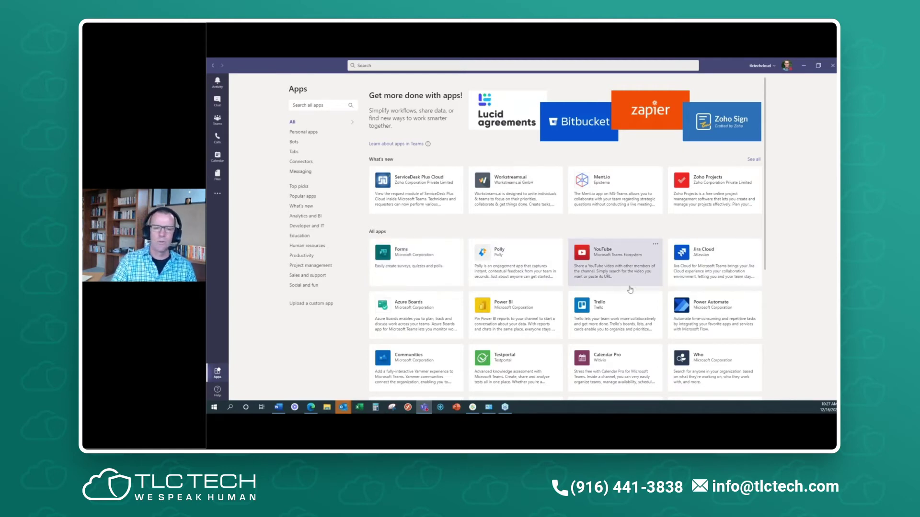
pyautogui.scroll(-3, 630, 308)
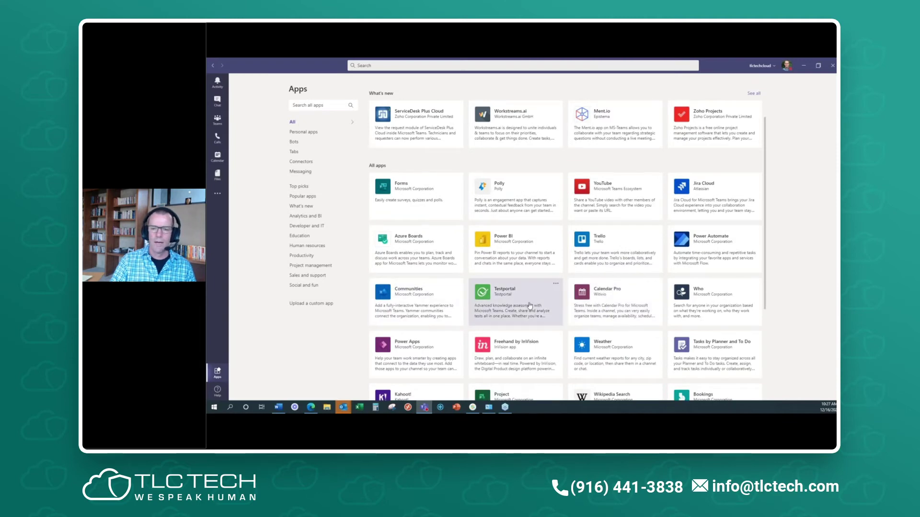
pyautogui.scroll(-4, 529, 305)
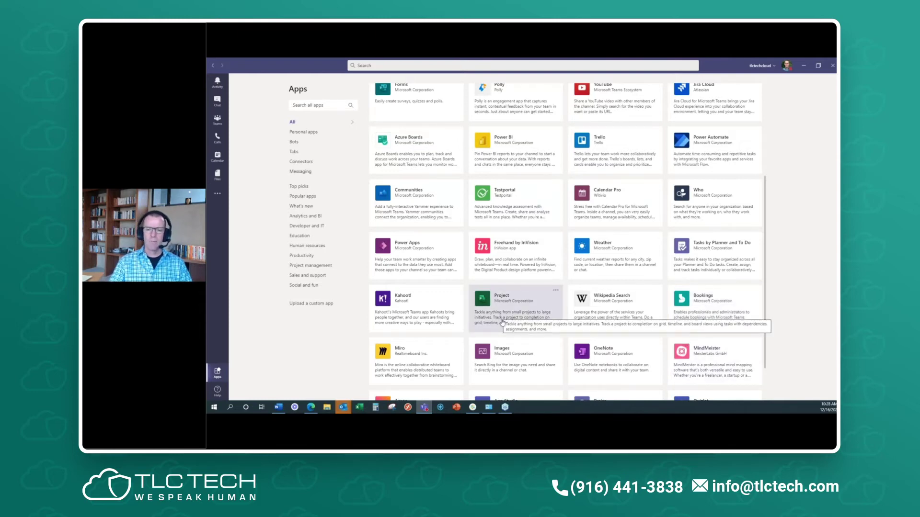
pyautogui.scroll(-1, 519, 318)
pyautogui.scroll(-5, 519, 318)
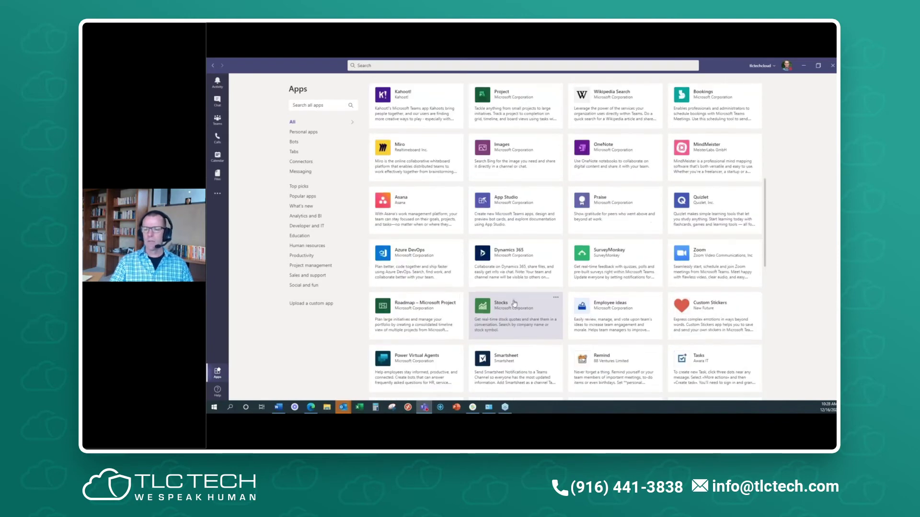
pyautogui.scroll(-2, 514, 300)
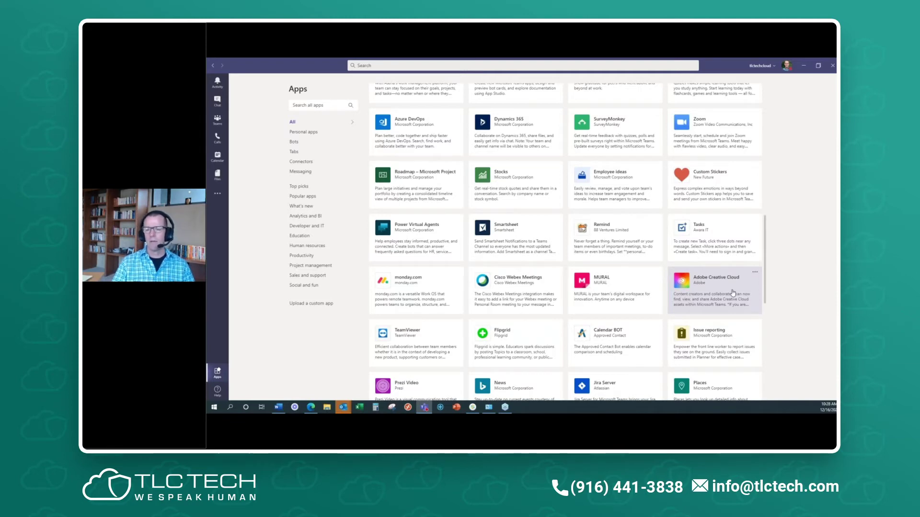
pyautogui.click(733, 293)
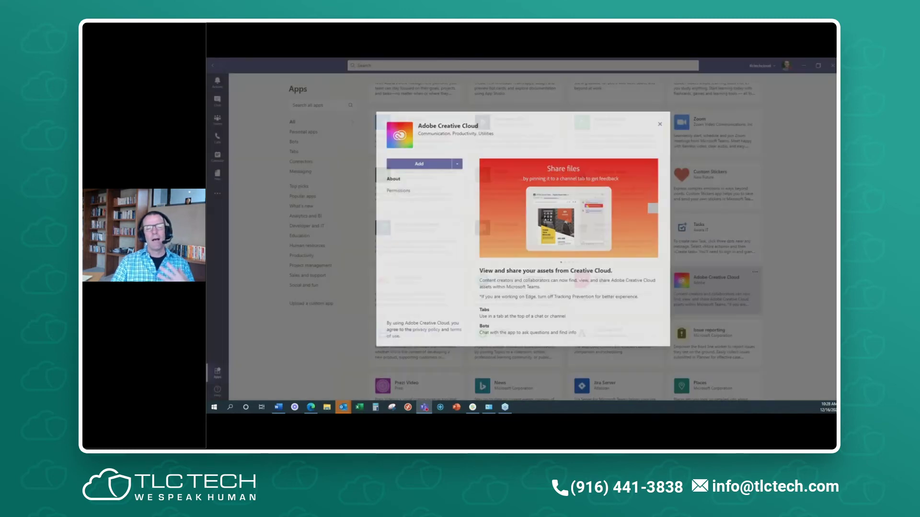
# - Dismiss the Adobe Creative Cloud details without adding the app
pyautogui.click(661, 122)
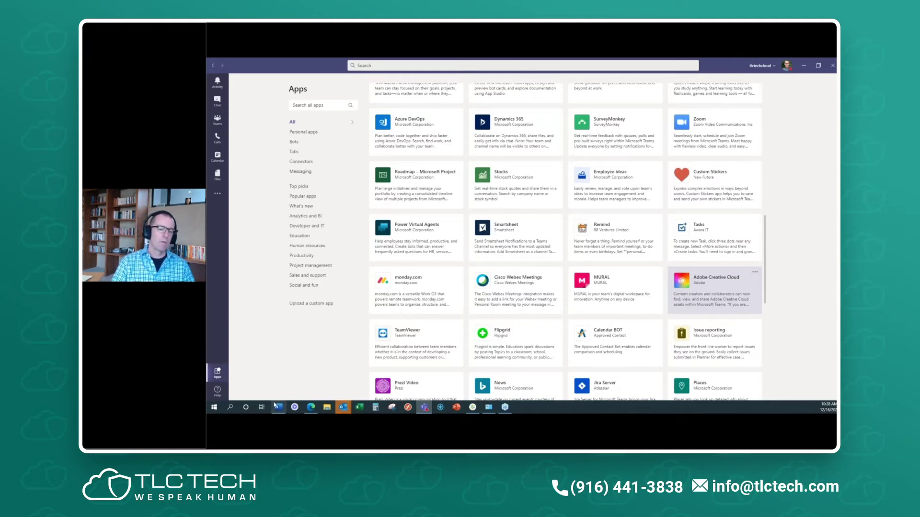
# - Reload the Apps store from the top, dismissing the added-apps list
pyautogui.click(218, 375)
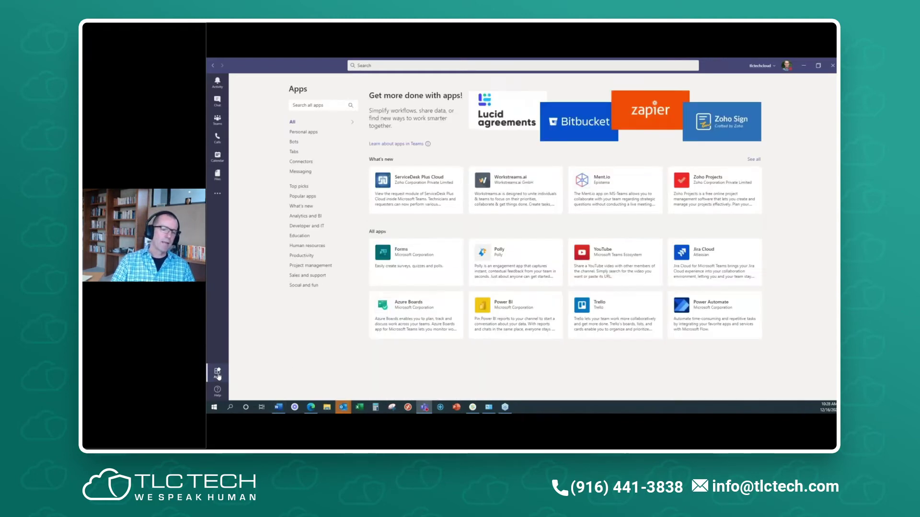
pyautogui.click(218, 196)
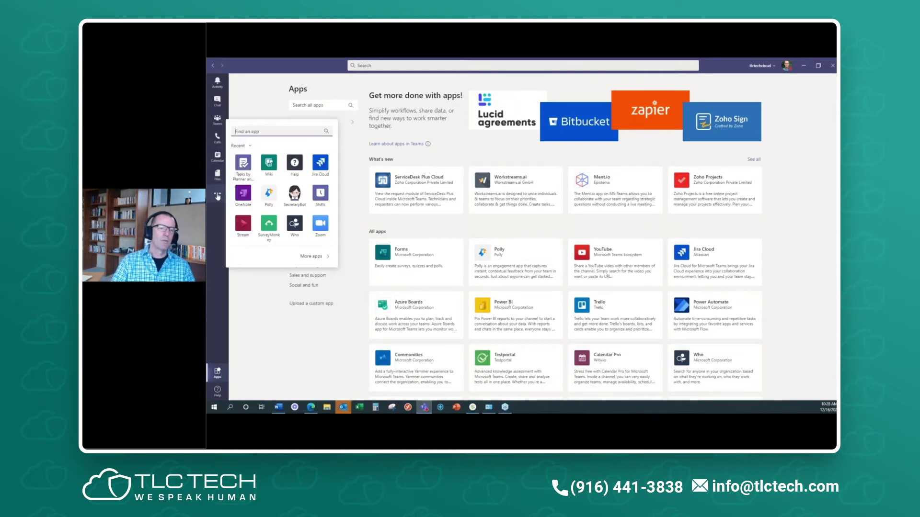
pyautogui.click(274, 340)
pyautogui.click(218, 373)
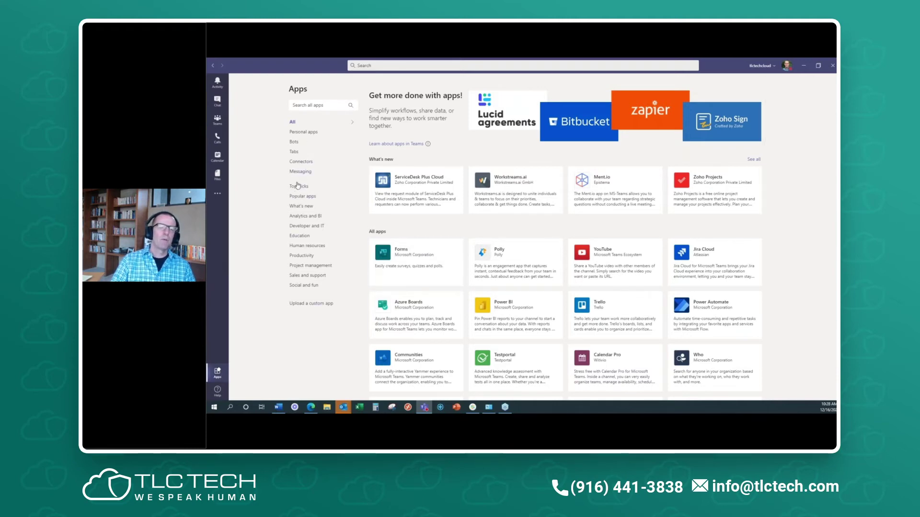
# - Browse the Connectors, Popular apps and Human resources categories, then return to Chat
pyautogui.click(302, 162)
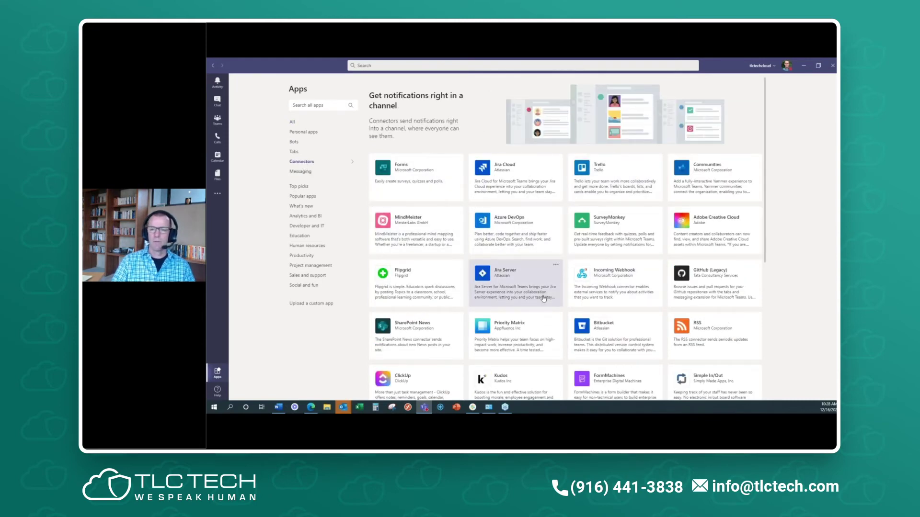
pyautogui.scroll(-2, 544, 299)
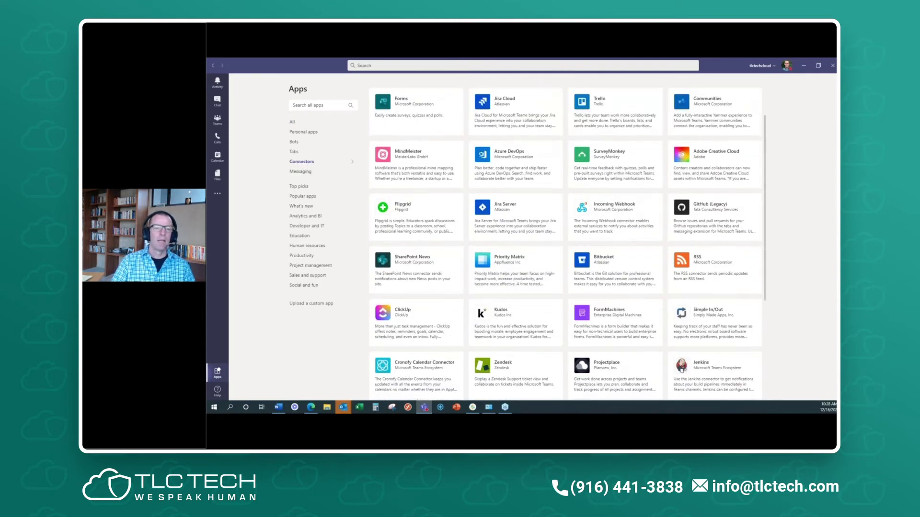
pyautogui.click(311, 197)
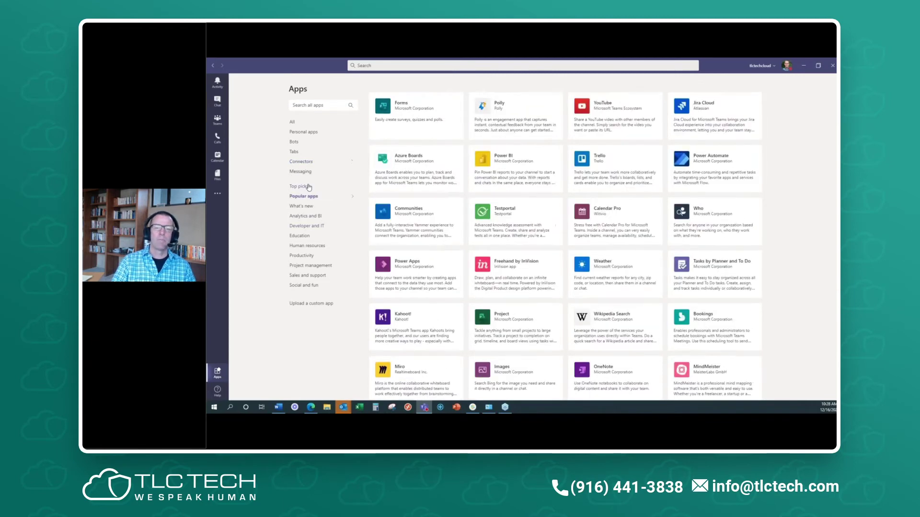
pyautogui.click(308, 247)
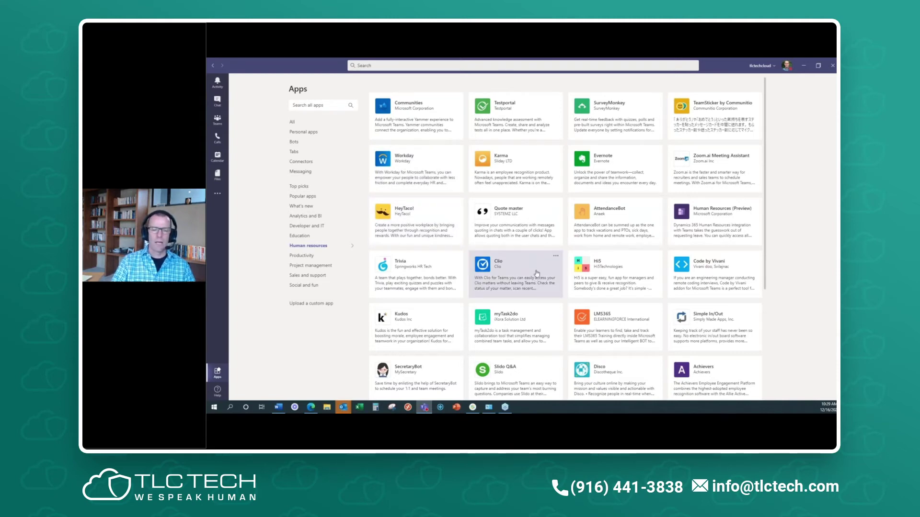
pyautogui.scroll(-2, 536, 273)
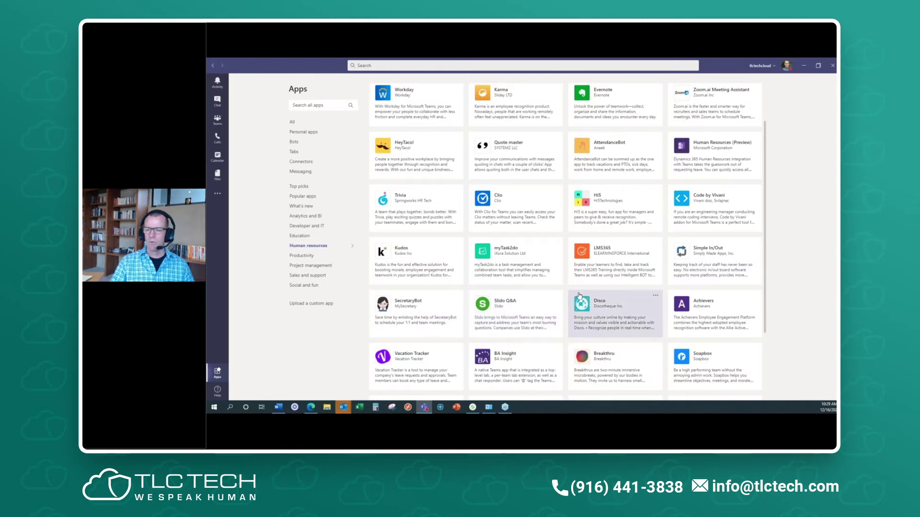
pyautogui.scroll(-3, 580, 296)
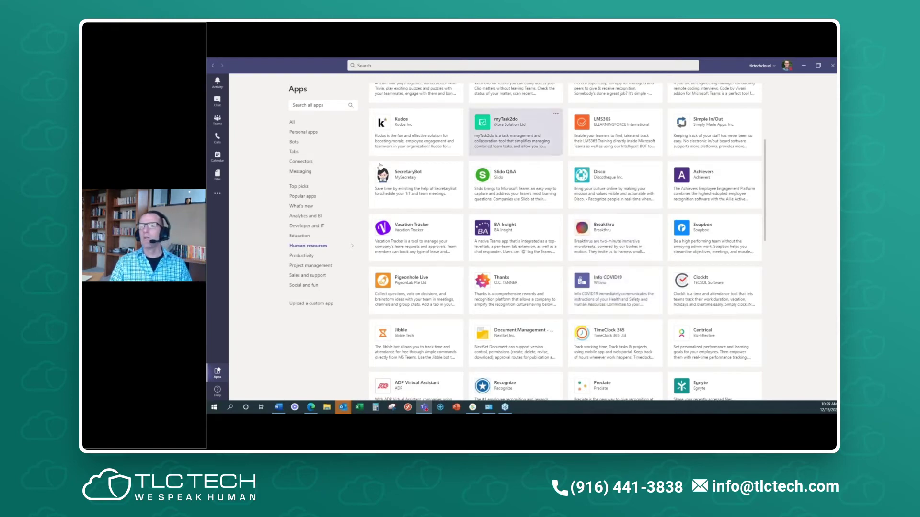
pyautogui.click(217, 100)
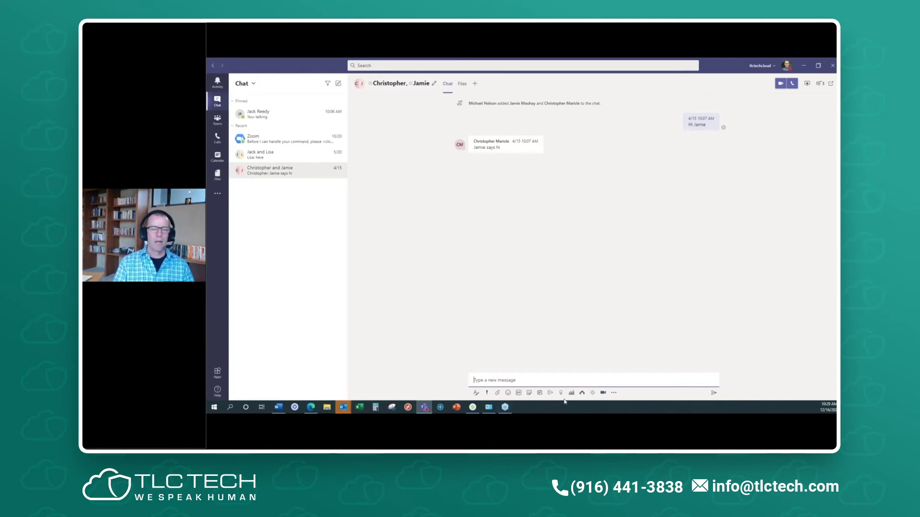
# - Save the status message 'I'm offline for the afternoon' with Clear after set to 1 Hour
pyautogui.click(787, 67)
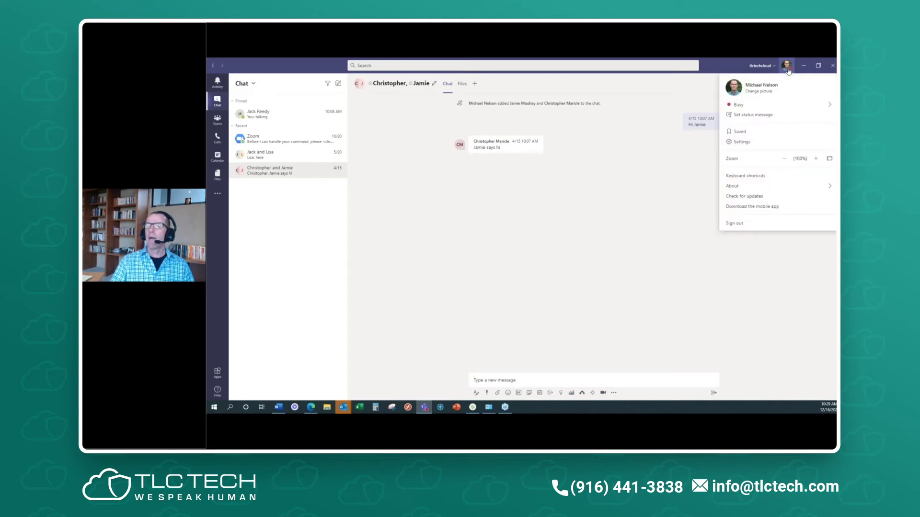
pyautogui.click(772, 117)
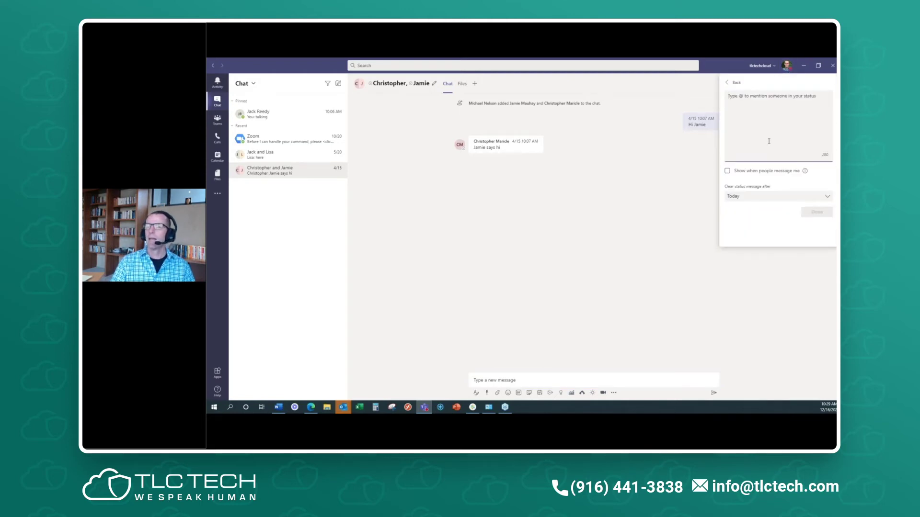
pyautogui.write("I'm of")
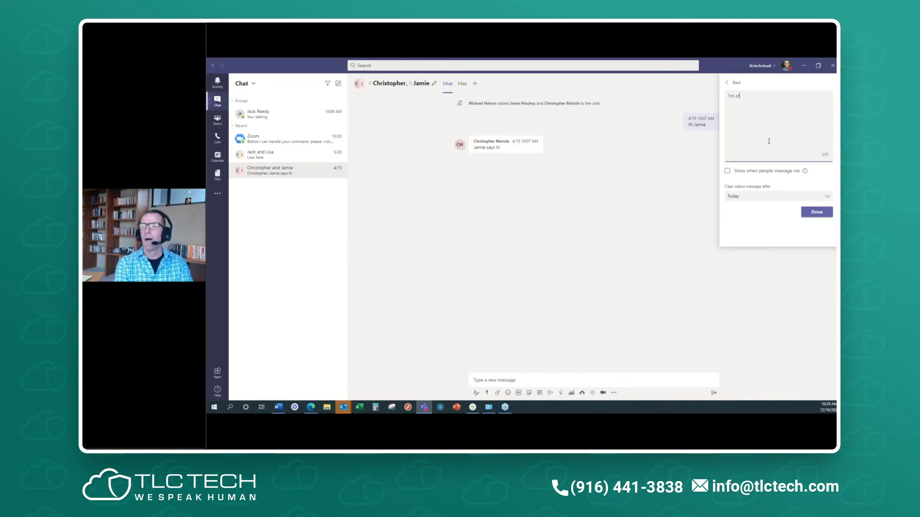
pyautogui.write('fline for t')
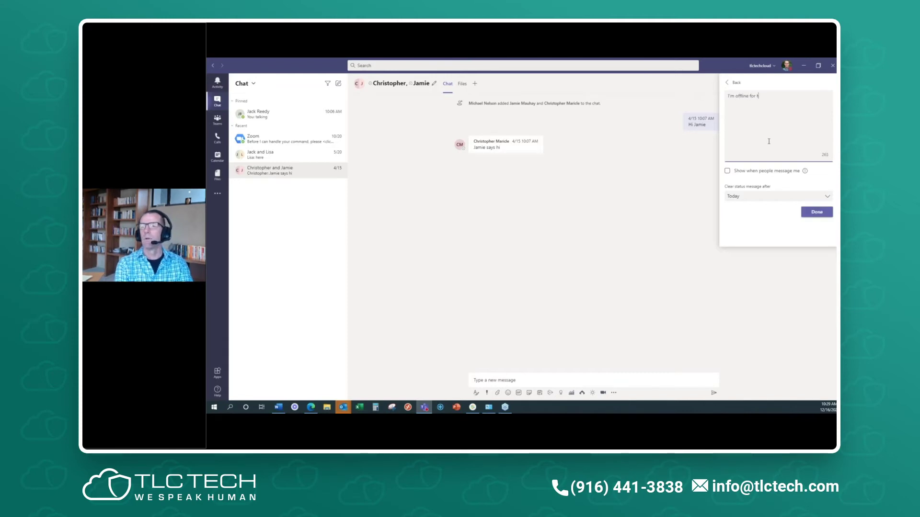
pyautogui.write('he afternoon')
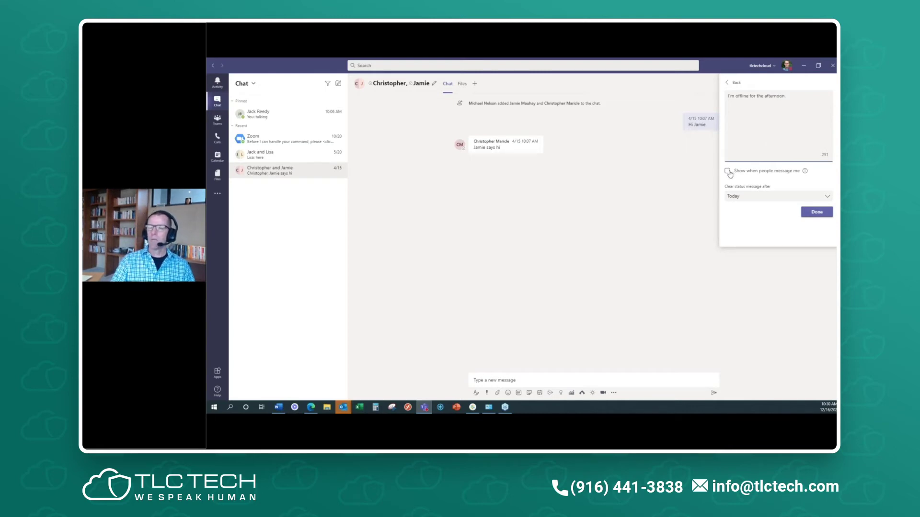
pyautogui.click(775, 197)
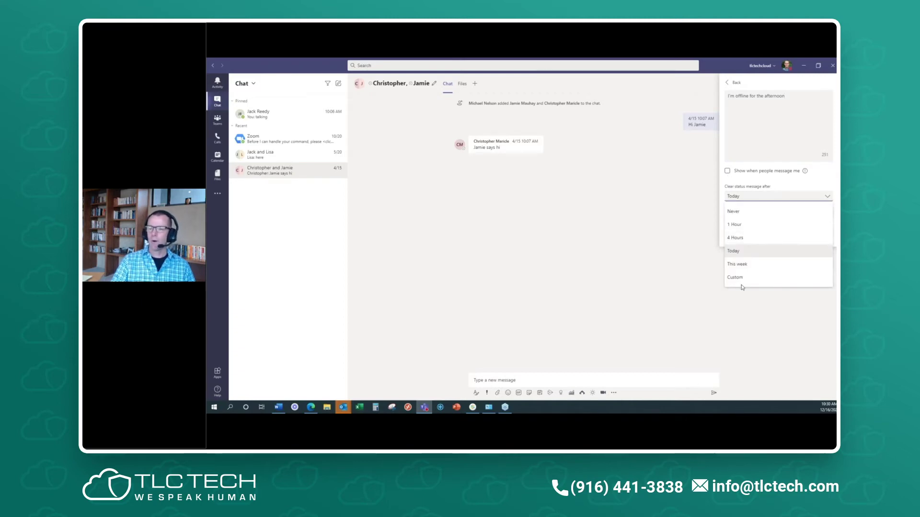
pyautogui.click(754, 225)
pyautogui.click(816, 213)
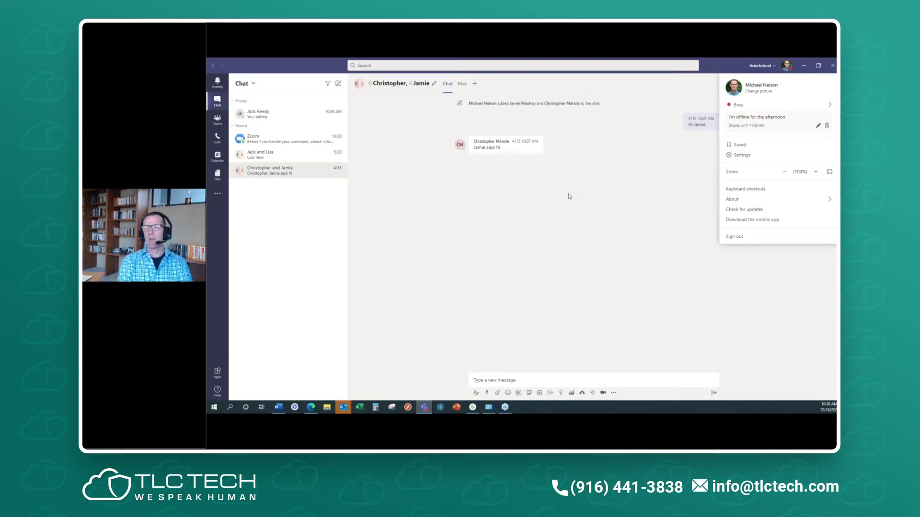
pyautogui.click(753, 323)
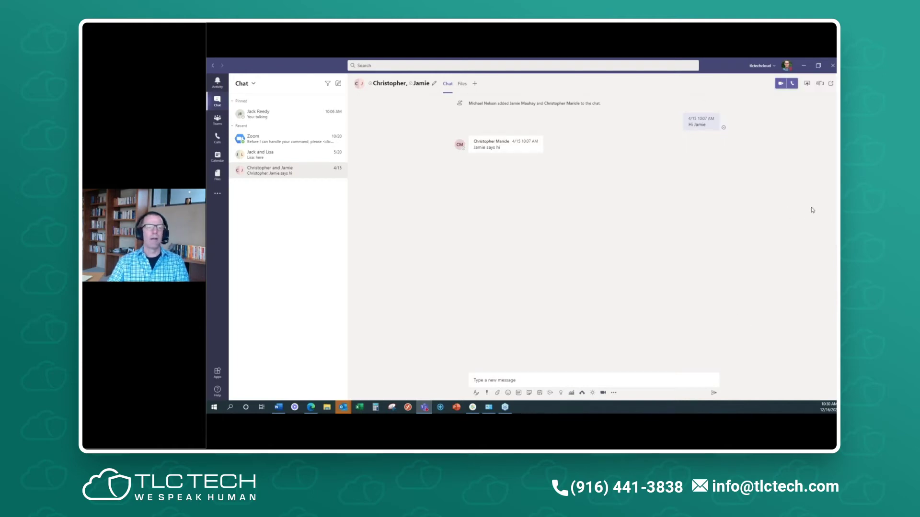
pyautogui.click(264, 115)
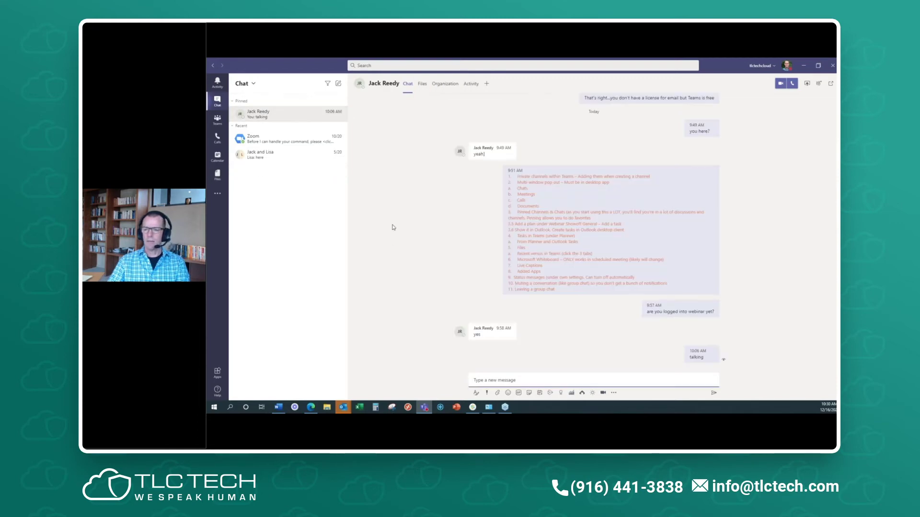
pyautogui.click(282, 160)
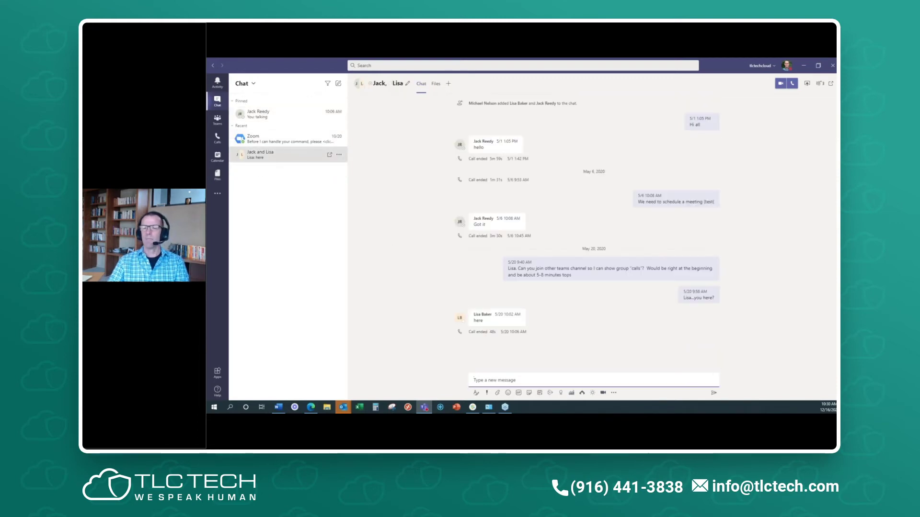
pyautogui.click(276, 115)
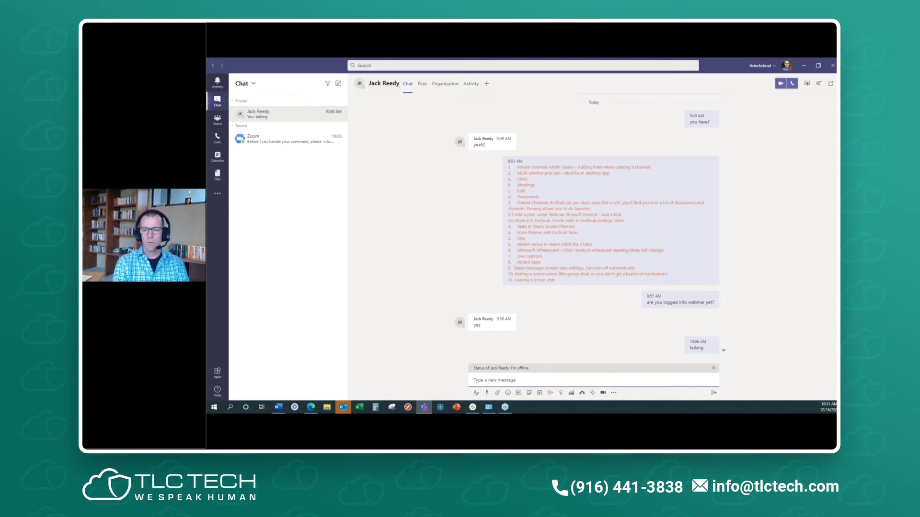
# - Enable 'Show when people message me' on the offline status message, then open the Zoom bot chat
pyautogui.click(786, 65)
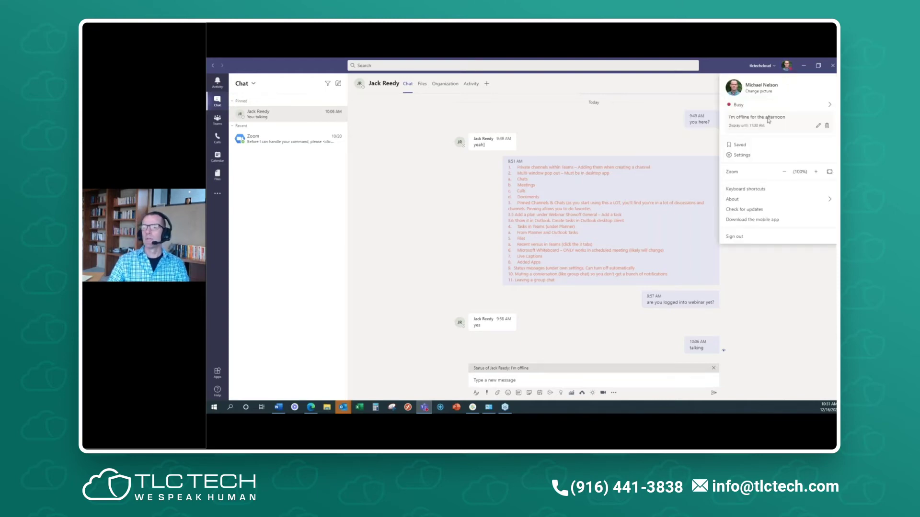
pyautogui.click(818, 126)
pyautogui.click(749, 175)
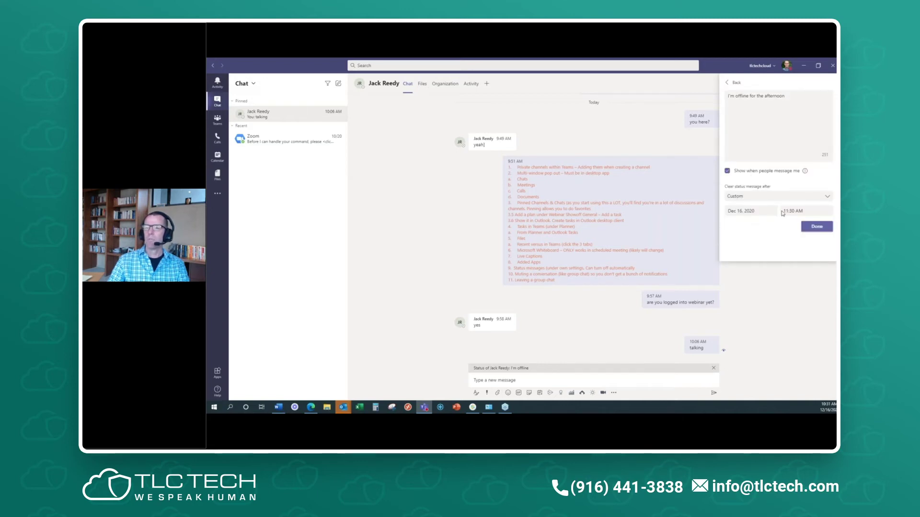
pyautogui.click(817, 227)
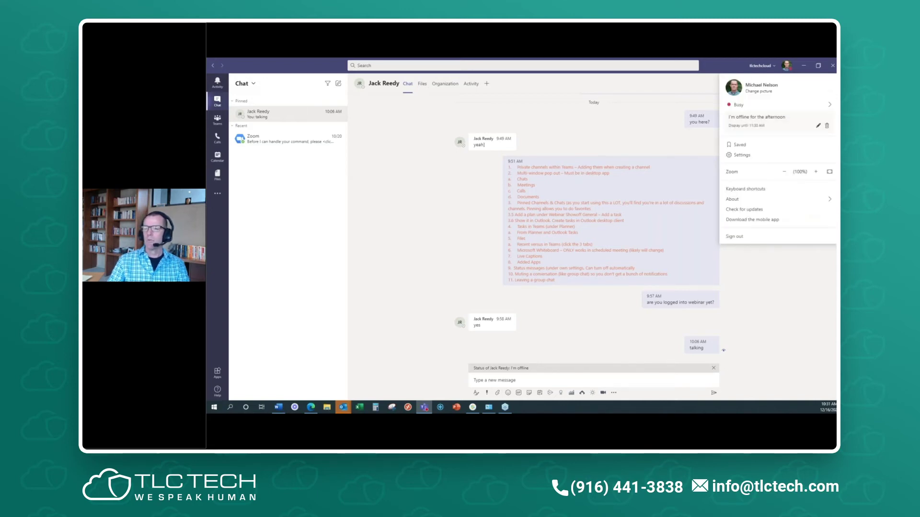
pyautogui.click(808, 283)
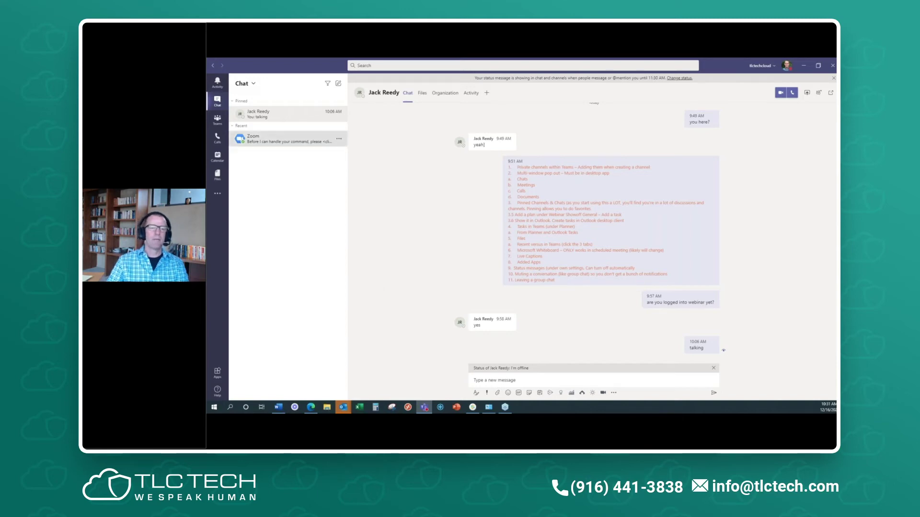
pyautogui.click(288, 139)
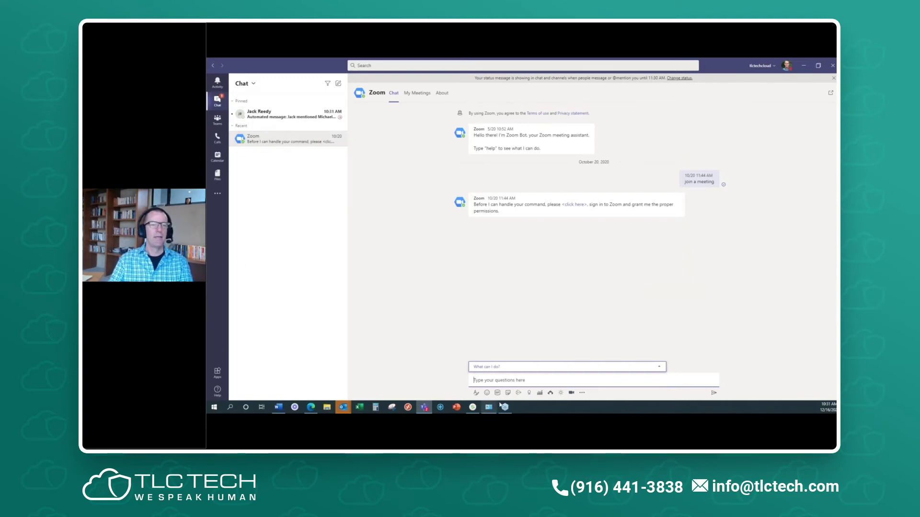
pyautogui.write('@')
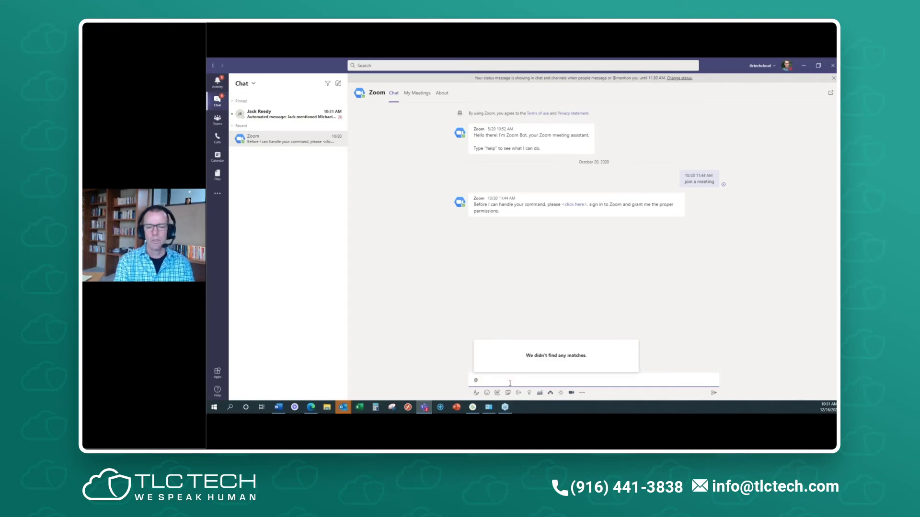
pyautogui.write('jack')
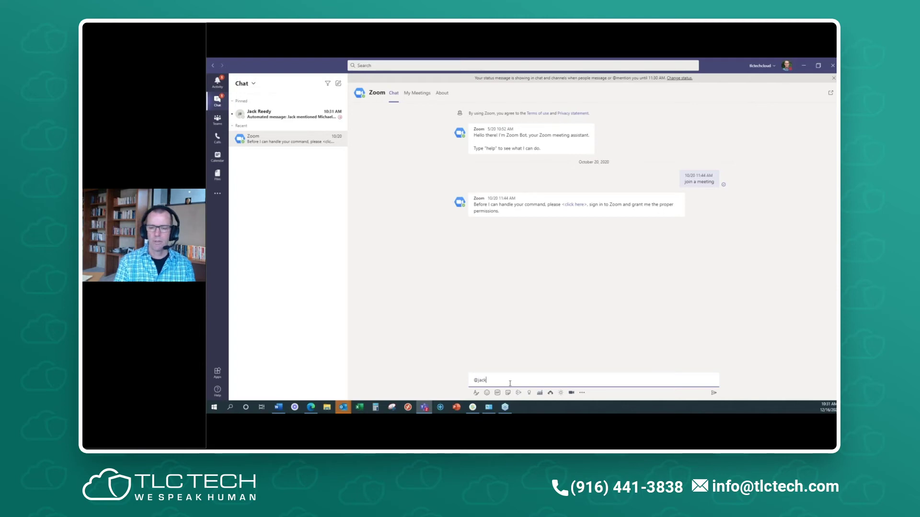
pyautogui.click(284, 114)
pyautogui.click(502, 381)
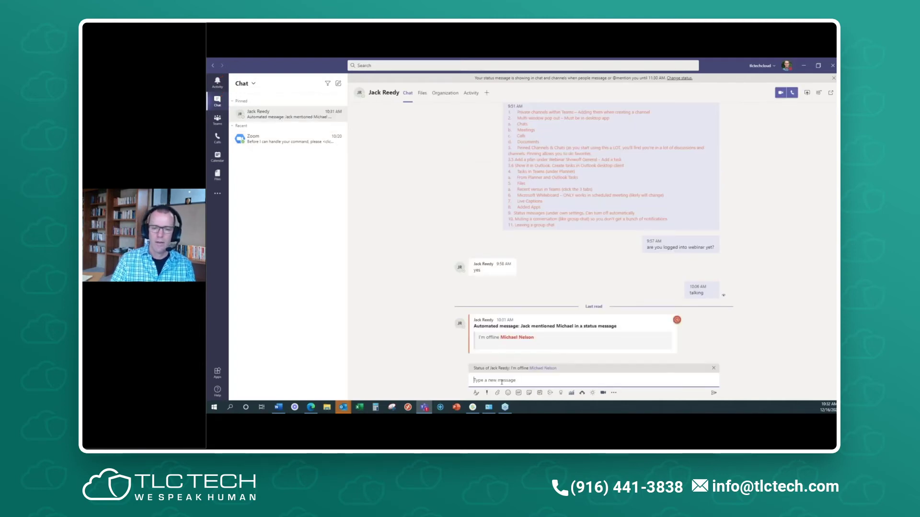
pyautogui.write('@jack')
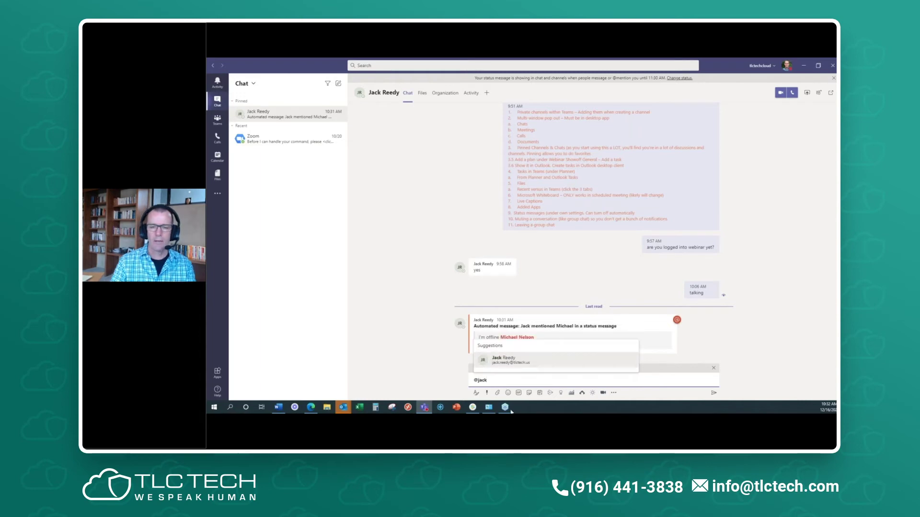
pyautogui.click(513, 363)
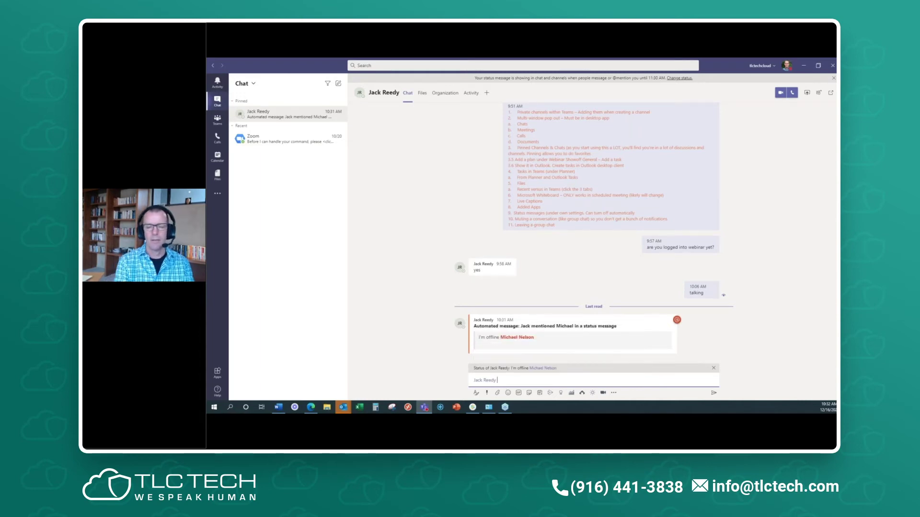
pyautogui.write('- Sorry')
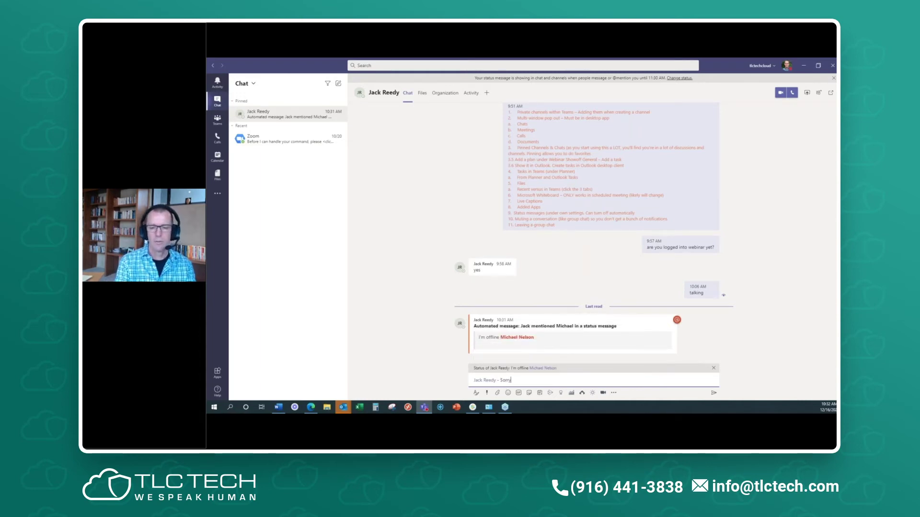
pyautogui.write(' o')
pyautogui.write(' push but htis')
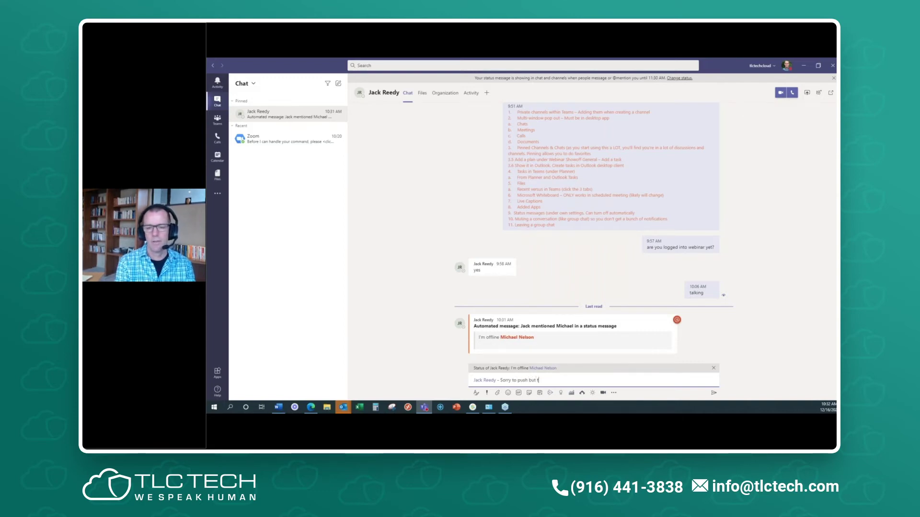
pyautogui.write('his is urgent')
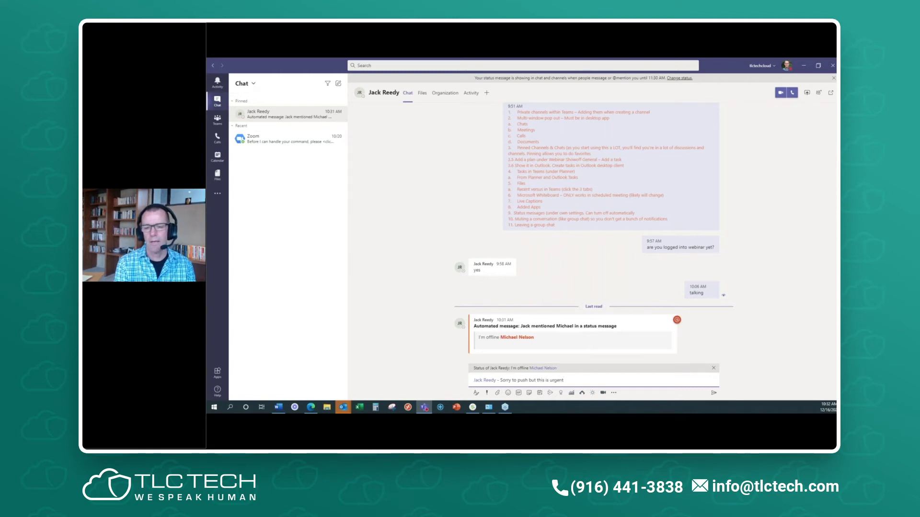
pyautogui.press('Return')
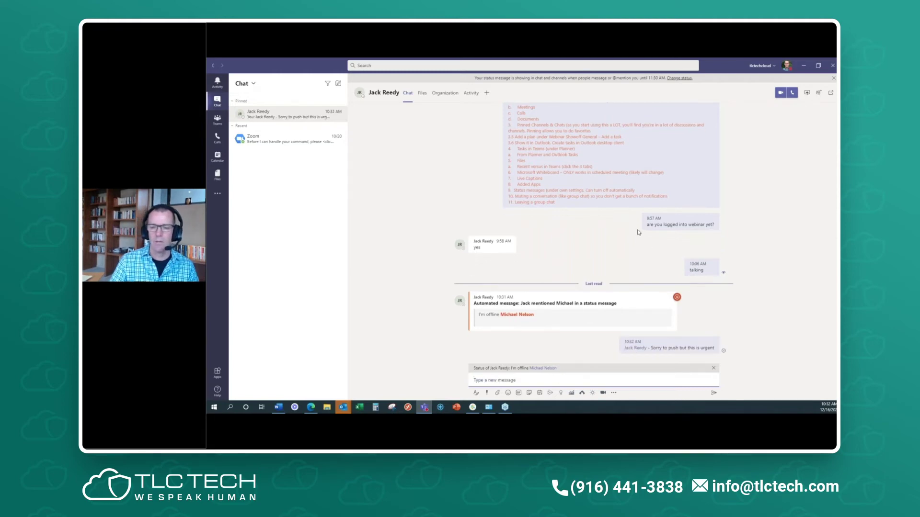
# - Untick 'Show when people message me' for the 'I'm offline for the afternoon' status message and save
pyautogui.click(786, 66)
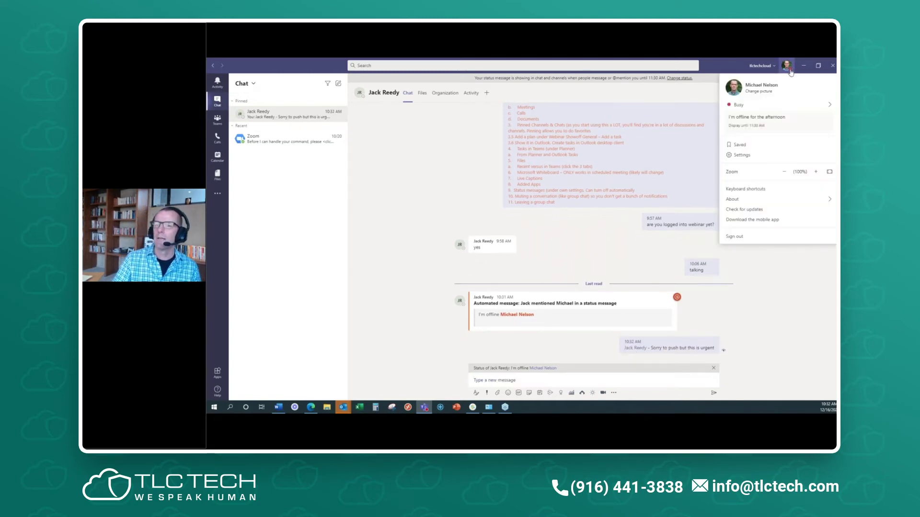
pyautogui.click(816, 129)
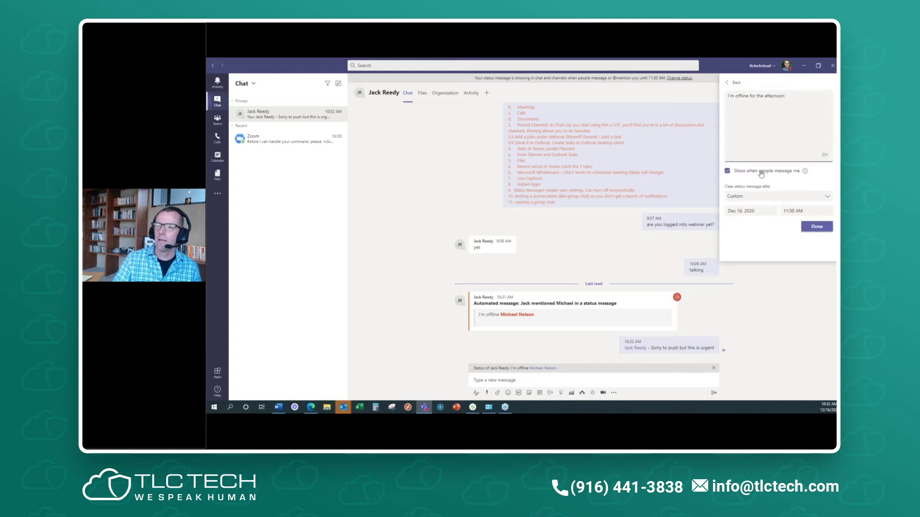
pyautogui.moveTo(804, 171)
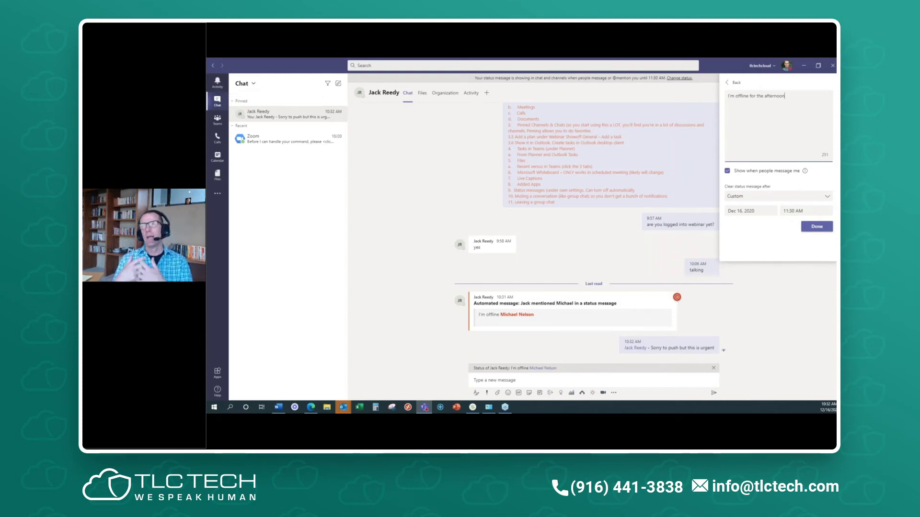
pyautogui.click(728, 172)
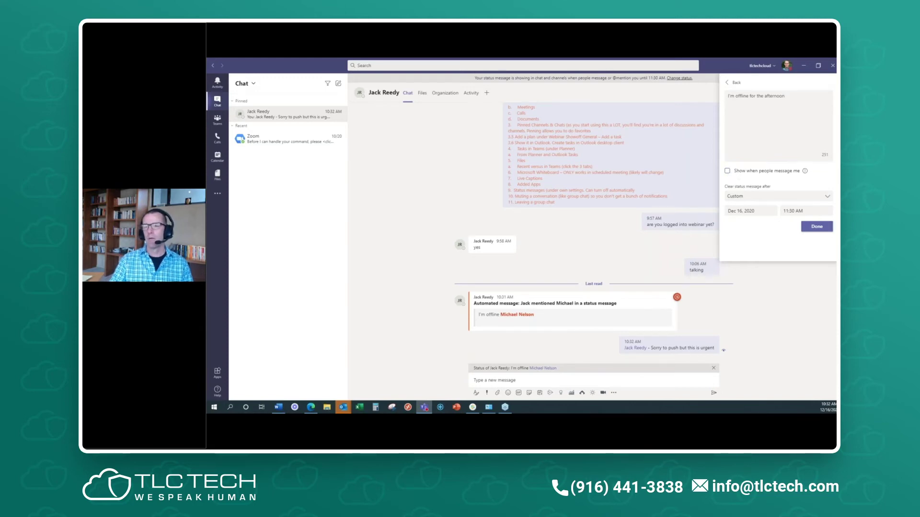
pyautogui.click(828, 231)
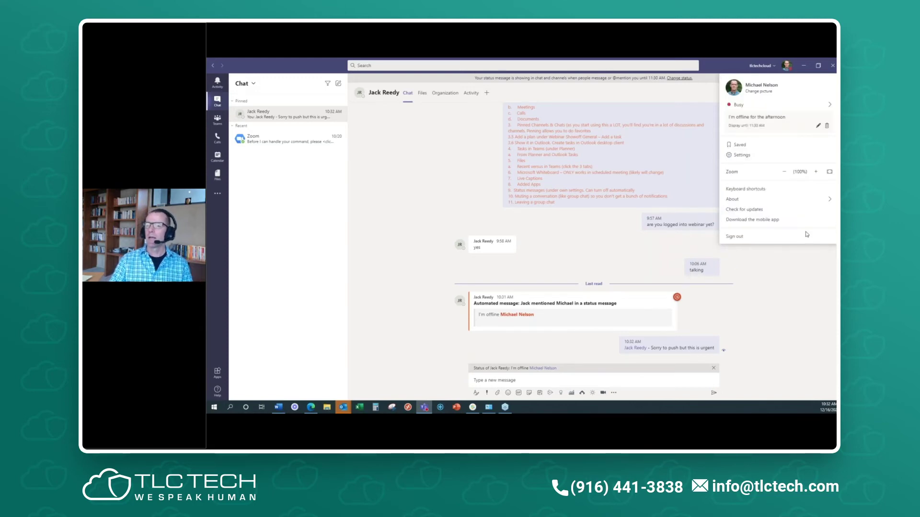
pyautogui.click(812, 275)
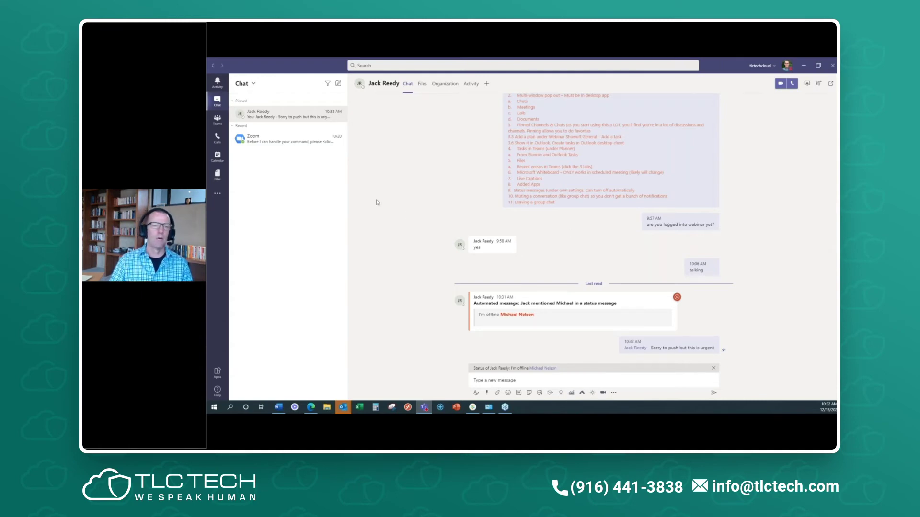
# - Check the colleague's 'No problem' reply, then delete the 'I'm offline for the afternoon' status message
pyautogui.click(273, 142)
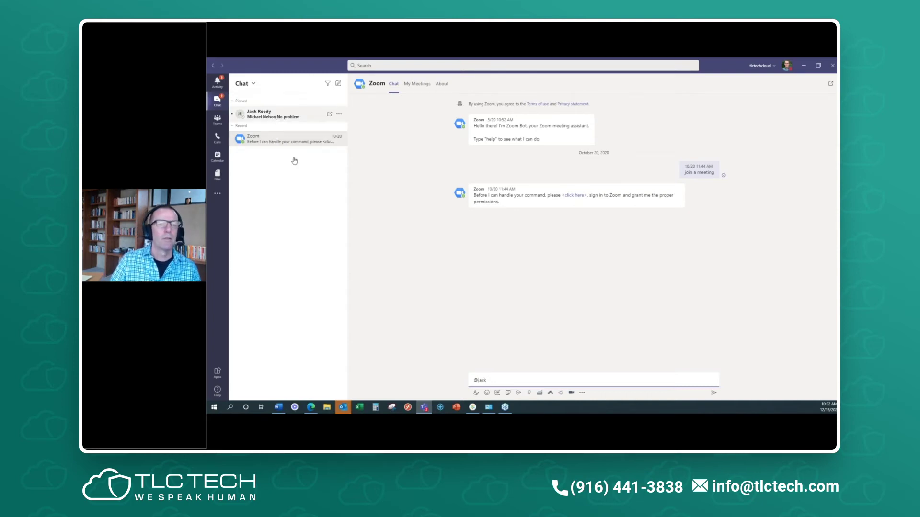
pyautogui.click(269, 114)
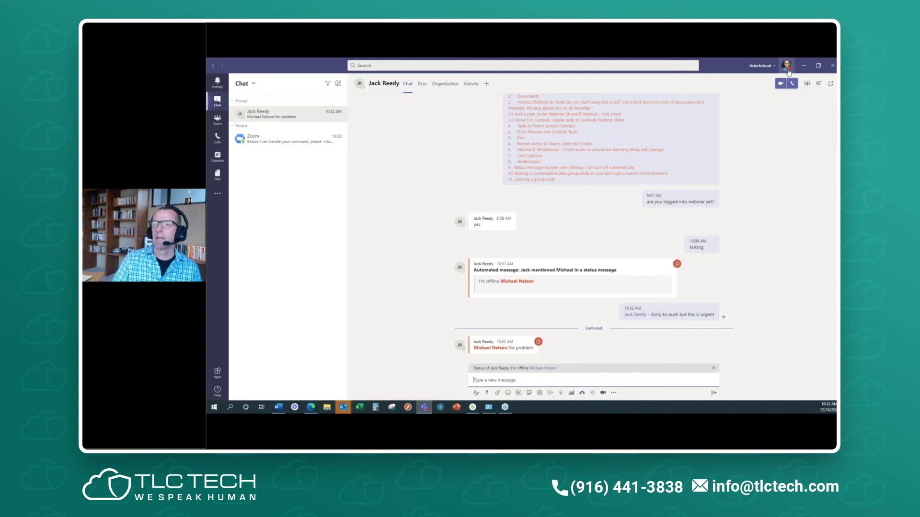
pyautogui.click(788, 67)
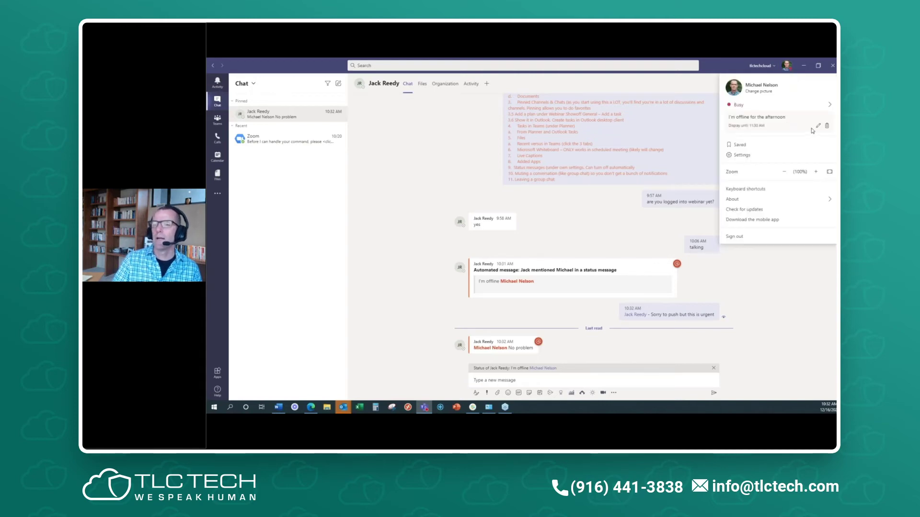
pyautogui.click(826, 126)
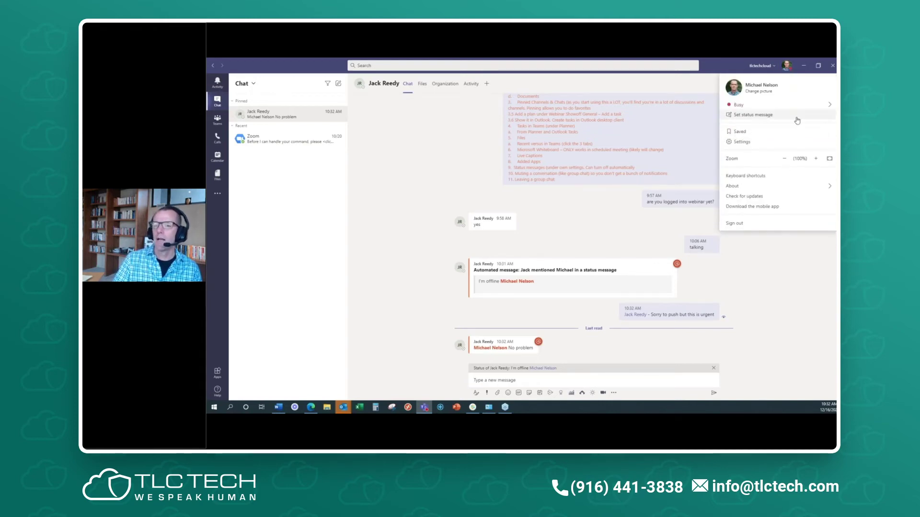
pyautogui.click(797, 117)
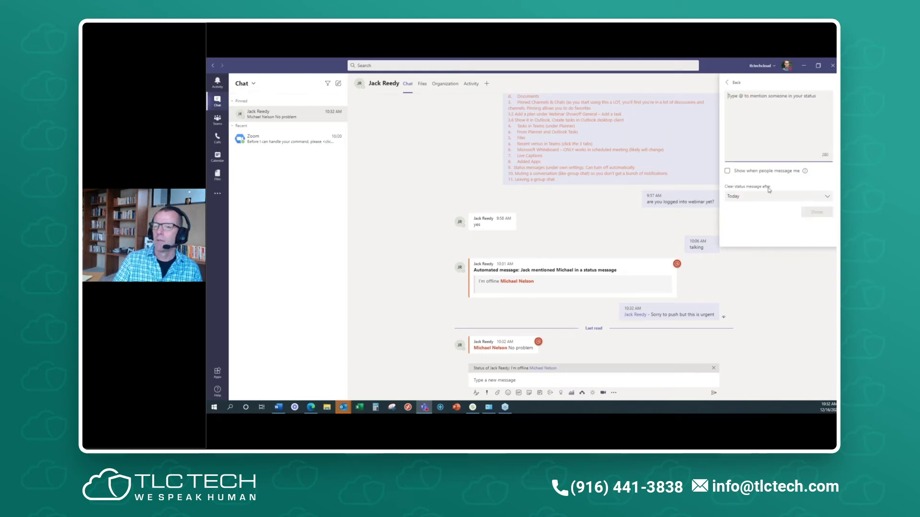
pyautogui.click(776, 275)
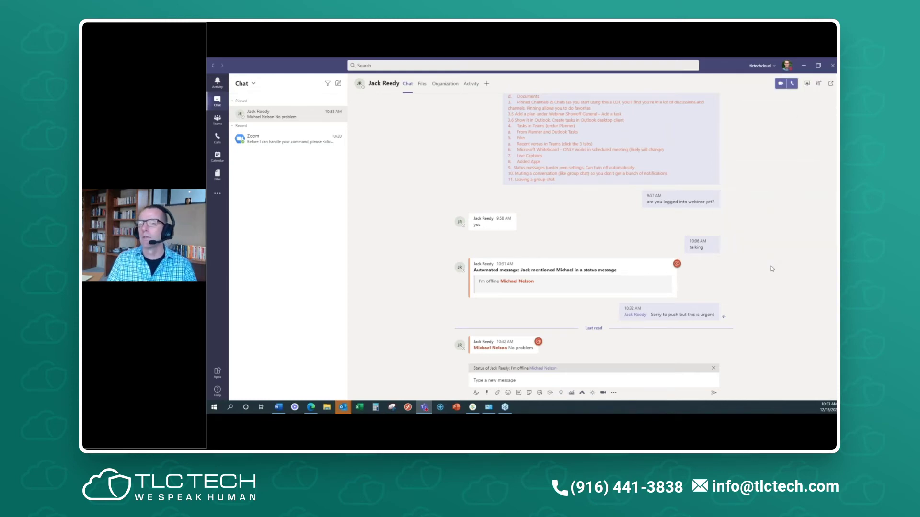
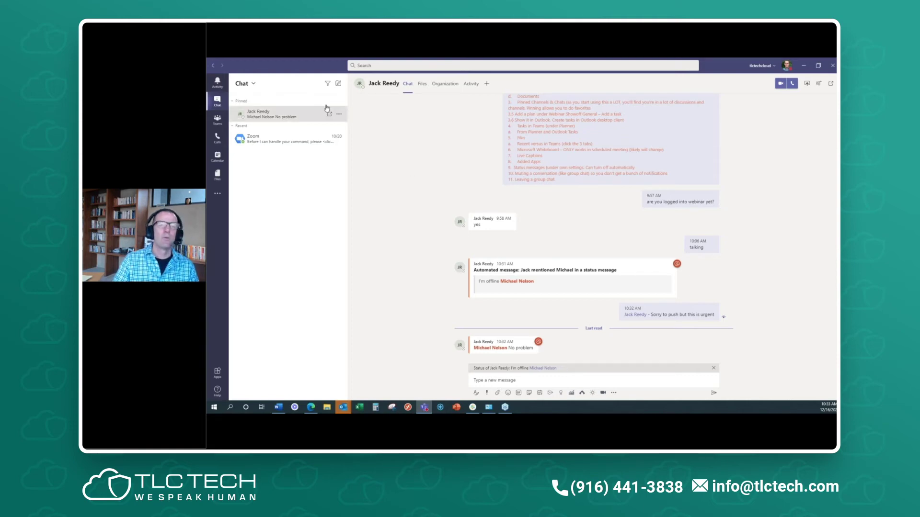
# - Open the More options menu on the pinned one-on-one chat to see mute, unpin and mark-as-unread
pyautogui.click(340, 116)
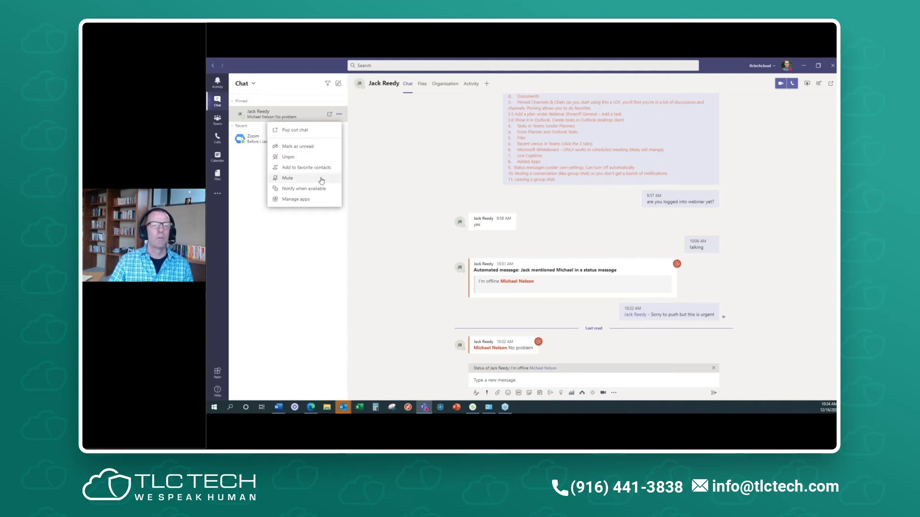
# - Dismiss the pinned chat's menu, search 'lis' to open the group chat, and show its More options
pyautogui.click(384, 179)
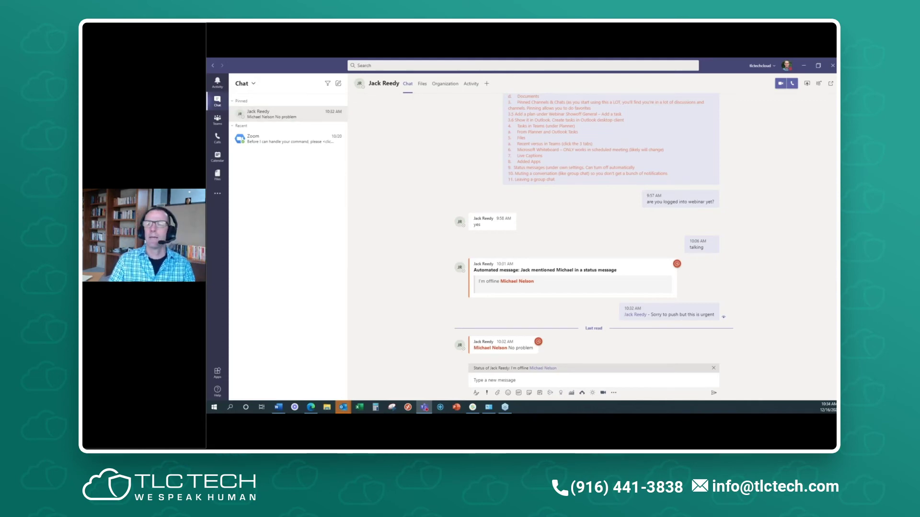
pyautogui.hotkey('ctrl', 'e')
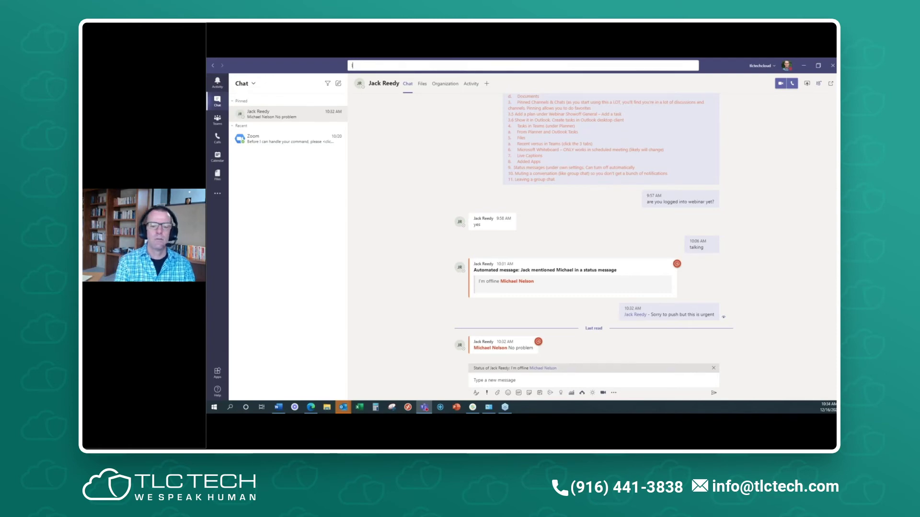
pyautogui.write('lisa')
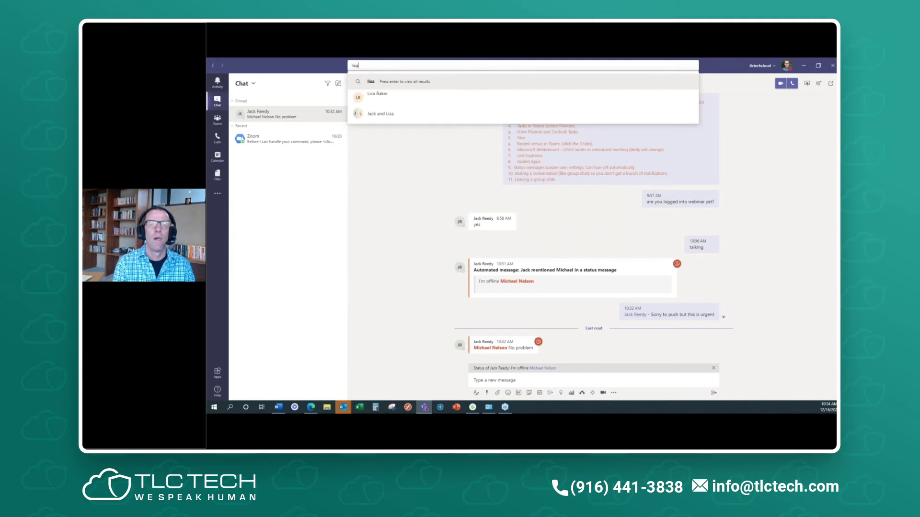
pyautogui.click(392, 115)
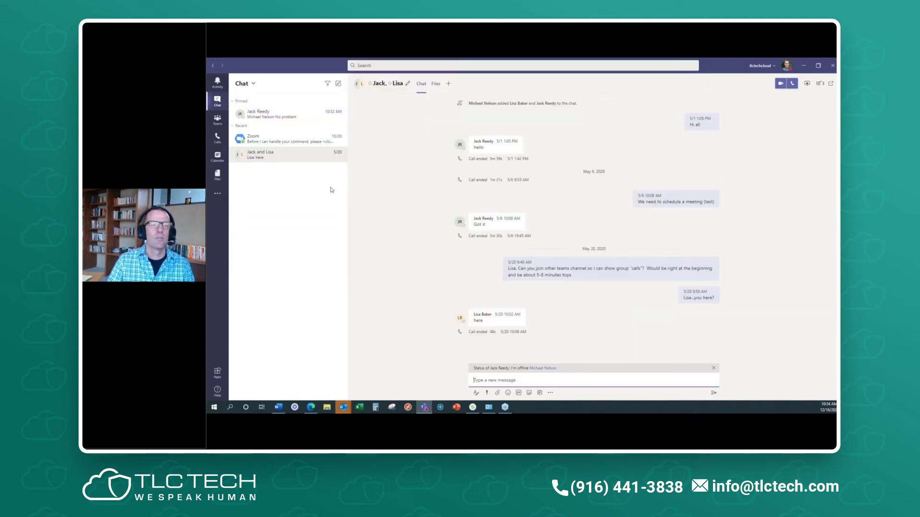
pyautogui.click(340, 155)
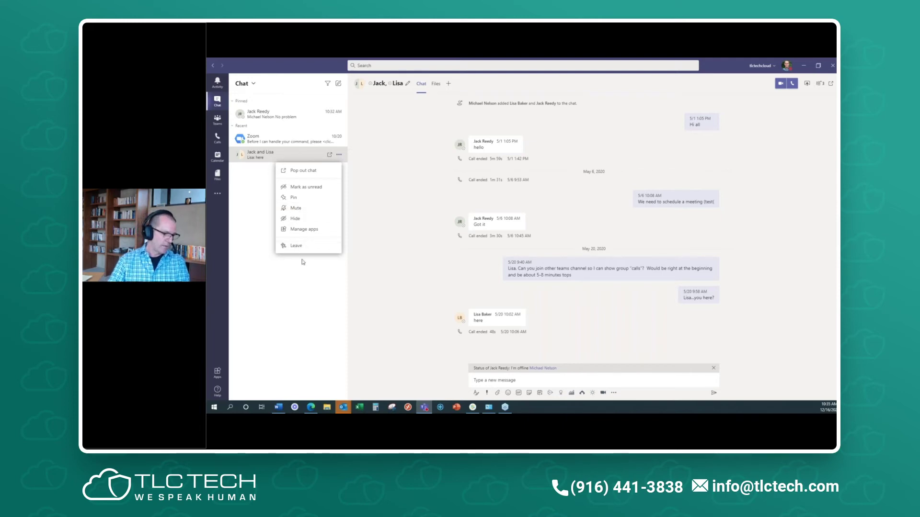
# - Dismiss the group chat's action menu and switch away from Teams to another app
pyautogui.click(307, 311)
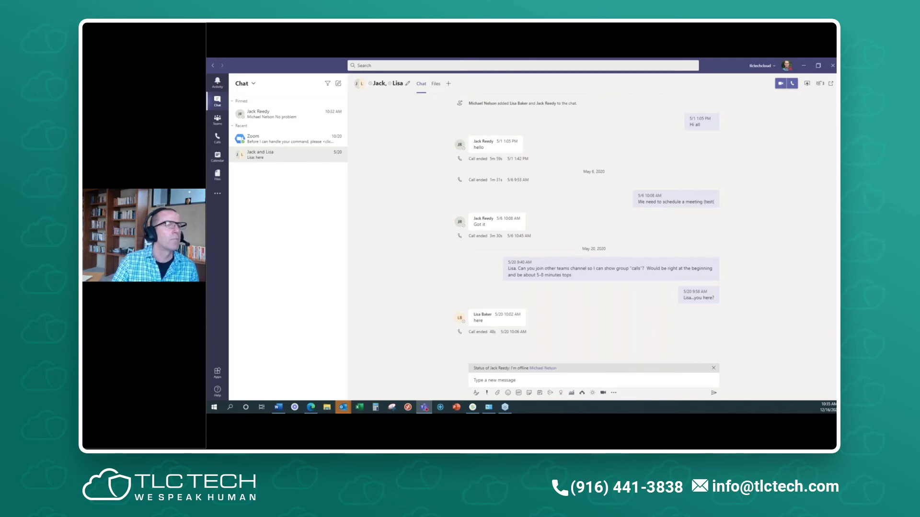
pyautogui.hotkey('alt', 'Tab')
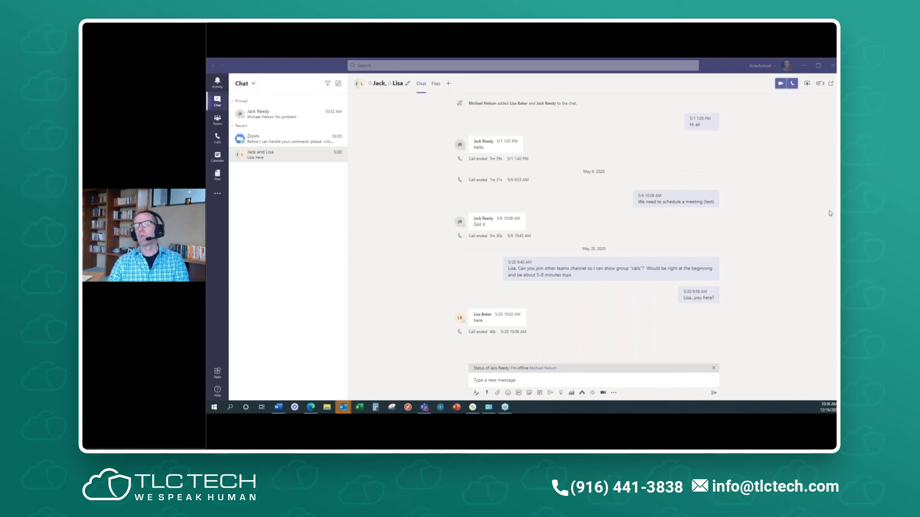
pyautogui.click(764, 72)
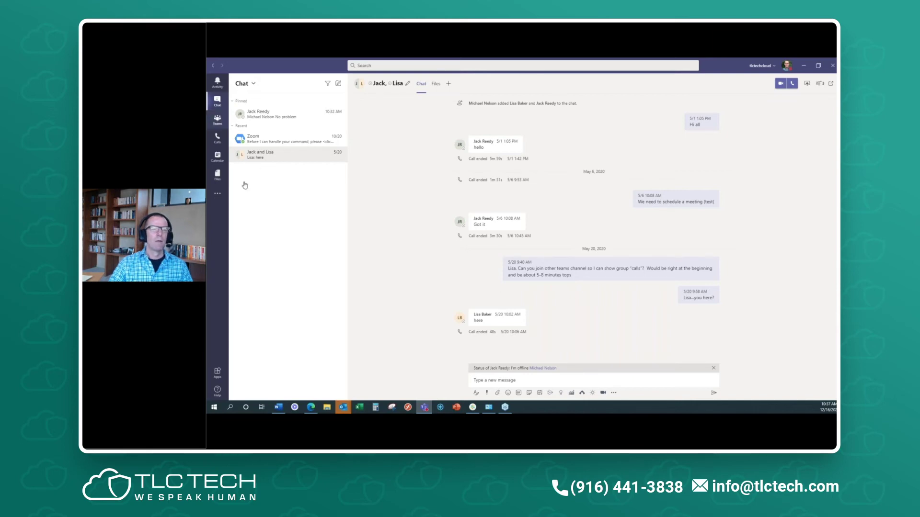
# - Cancel the Showoff meeting in the Calendar work-week view and start a new 10:30 meeting on December 16
pyautogui.click(218, 120)
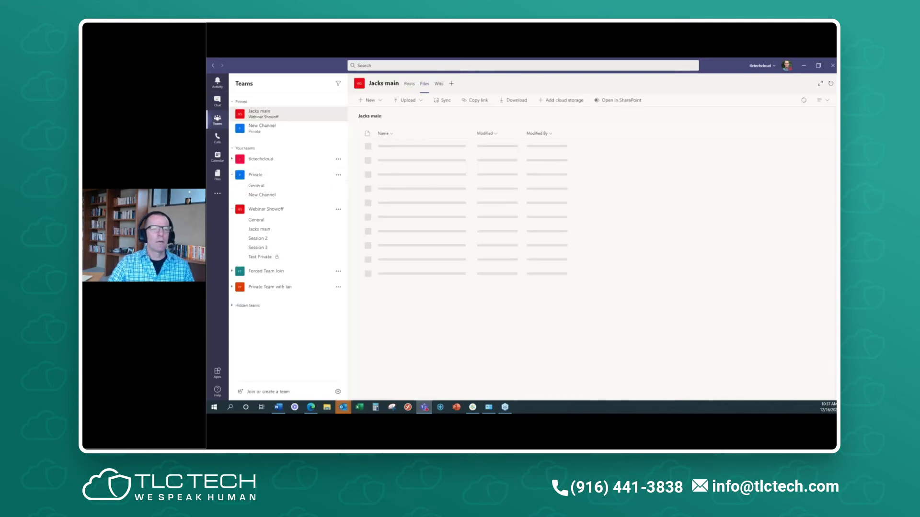
pyautogui.click(220, 158)
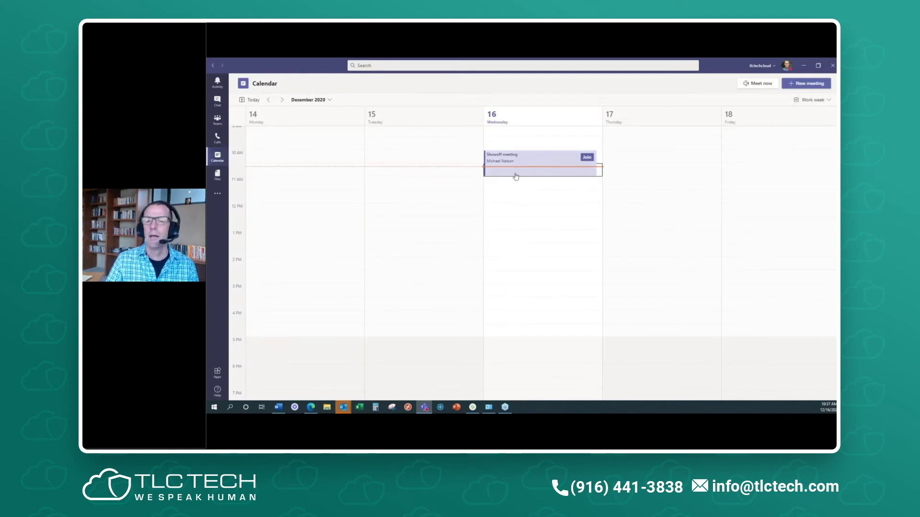
pyautogui.click(557, 163)
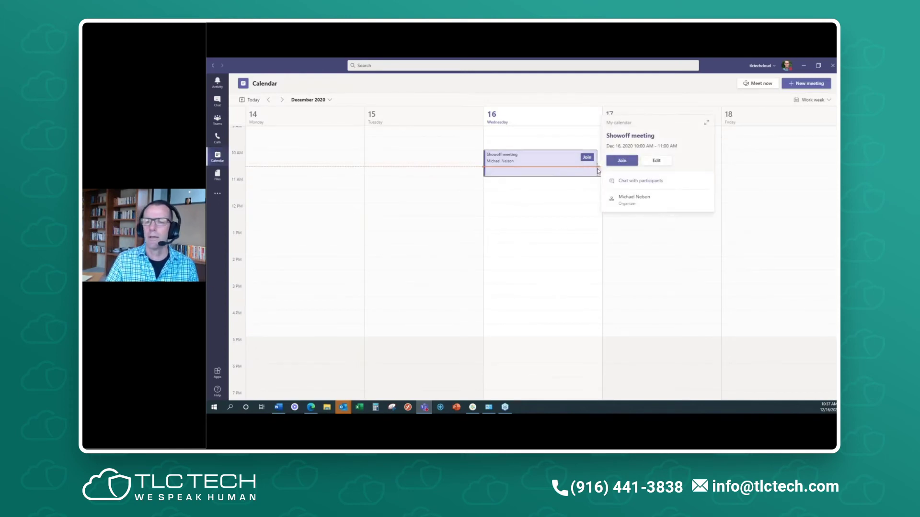
pyautogui.click(549, 165)
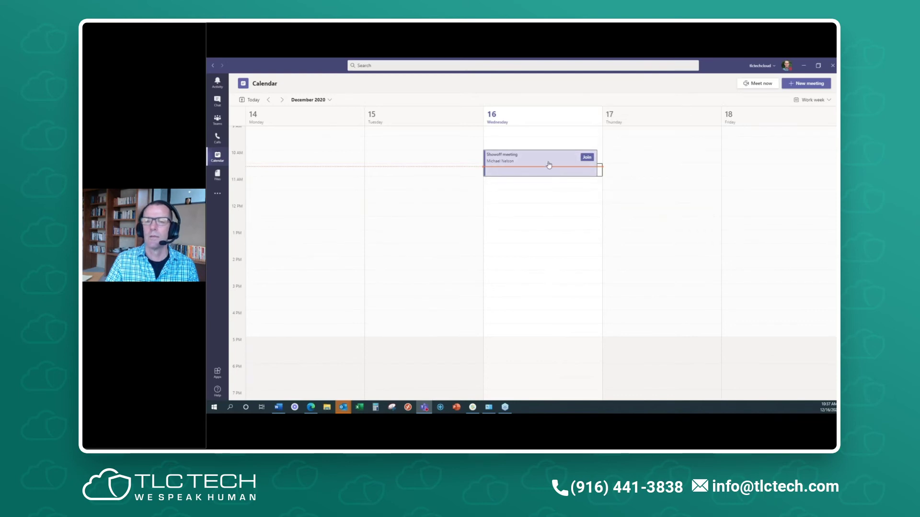
pyautogui.doubleClick(549, 165)
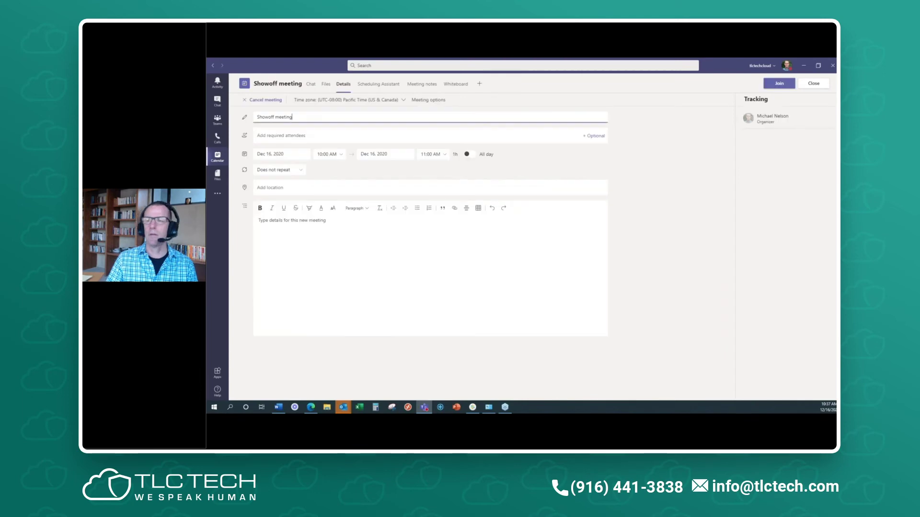
pyautogui.click(272, 103)
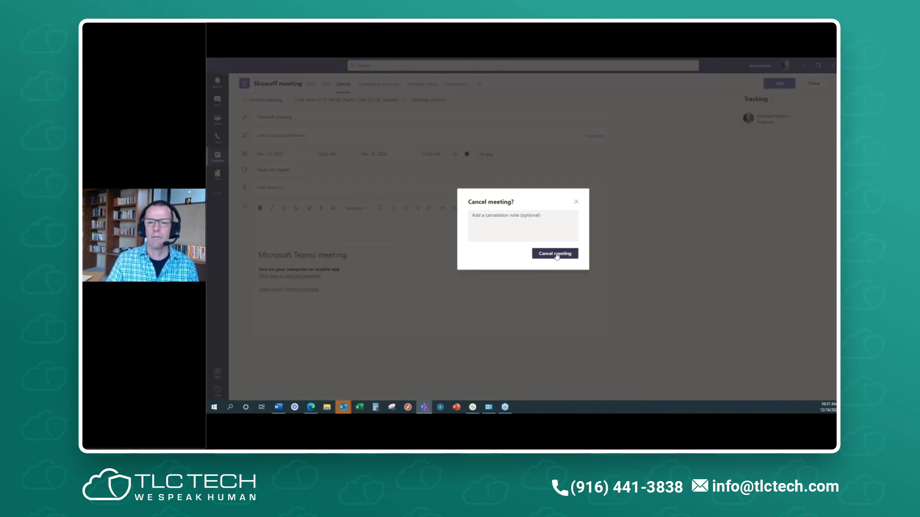
pyautogui.click(556, 255)
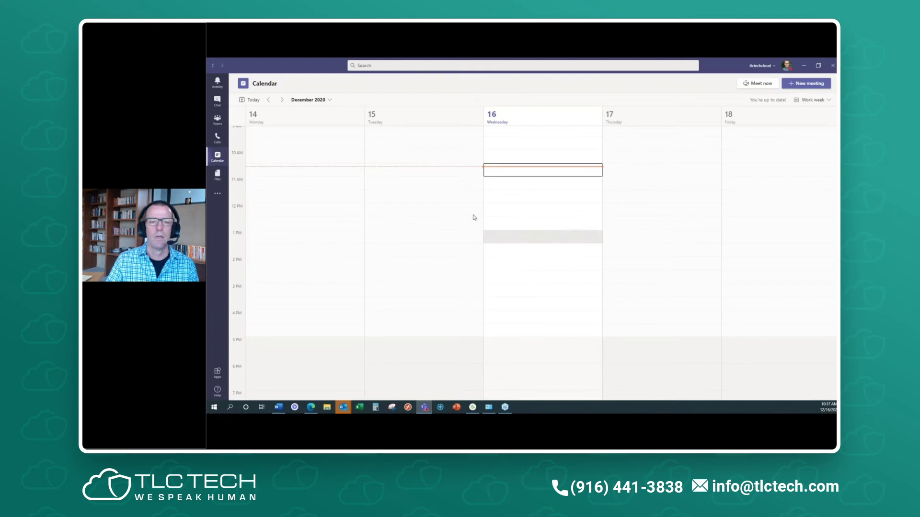
pyautogui.click(507, 173)
# - Invite an attendee by e-mail address, send the 10:30 meeting, then open its join screen
pyautogui.write('Joe')
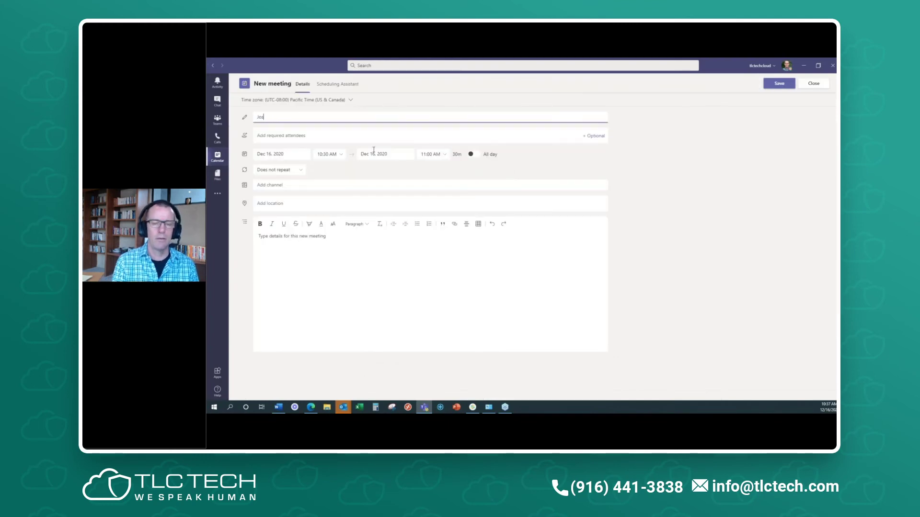
pyautogui.click(290, 135)
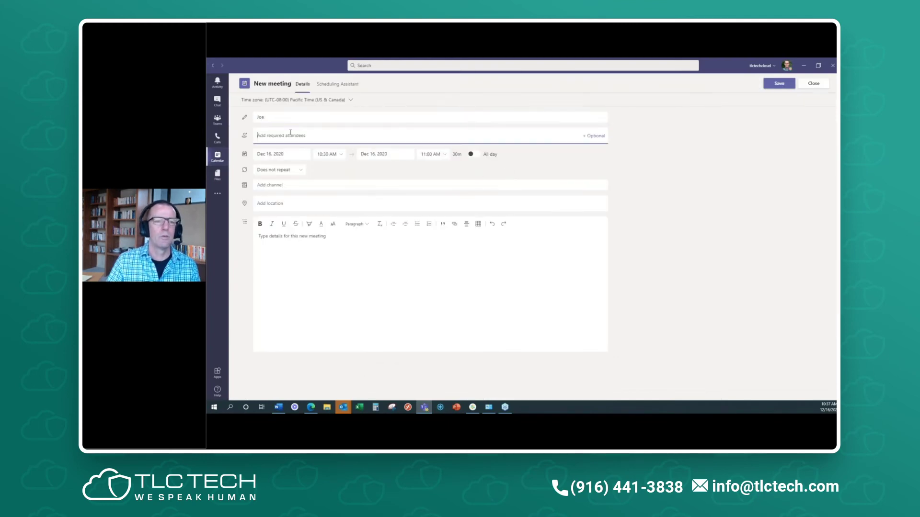
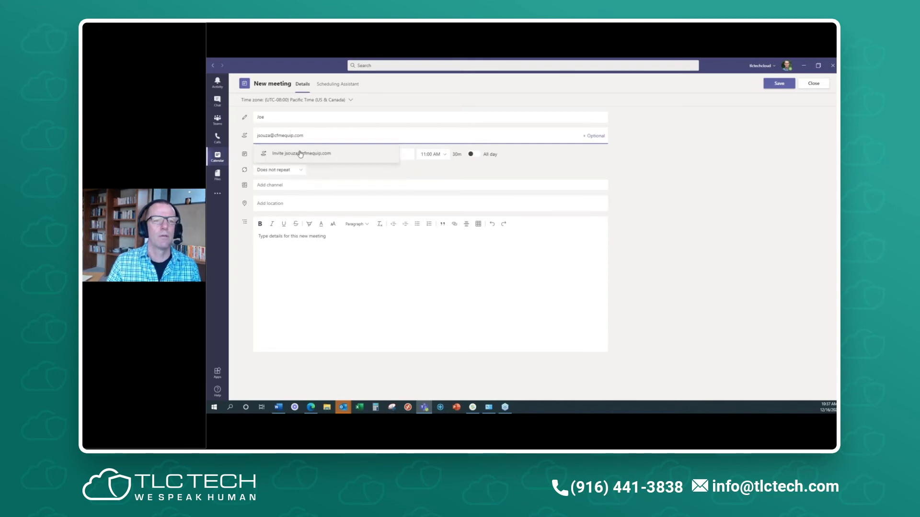
pyautogui.click(300, 154)
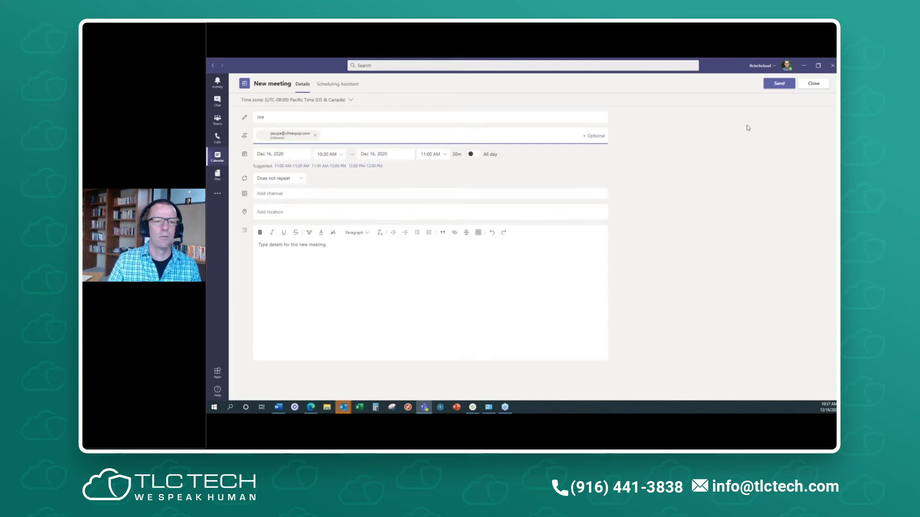
pyautogui.click(779, 84)
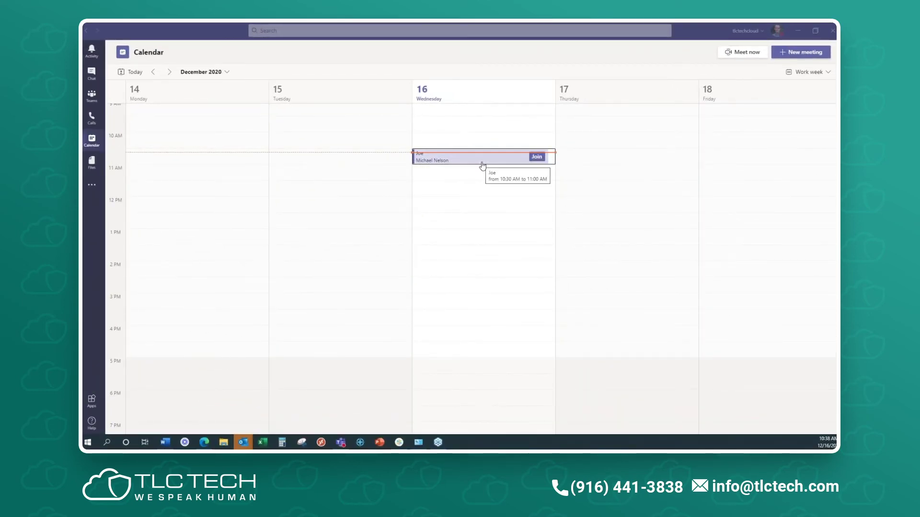
pyautogui.click(537, 157)
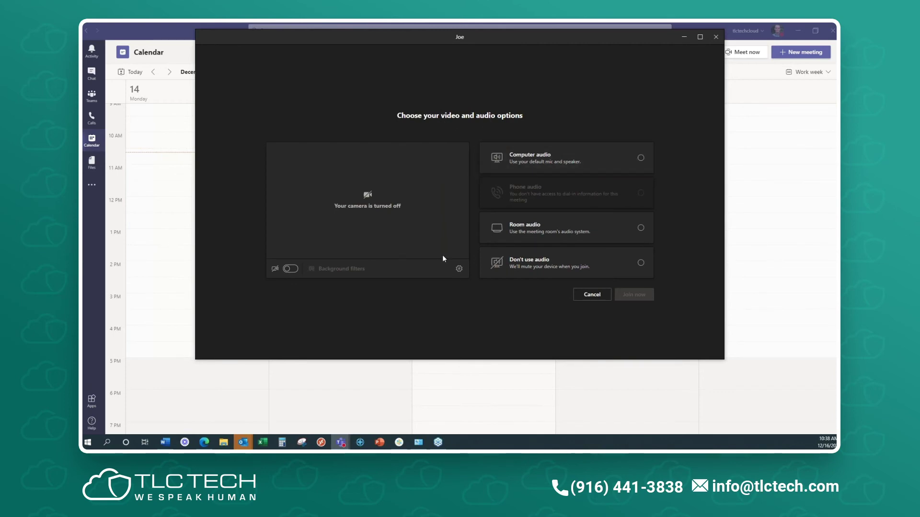
# - Turn the camera on with Blur background, choose Computer audio, and join the meeting
pyautogui.click(290, 269)
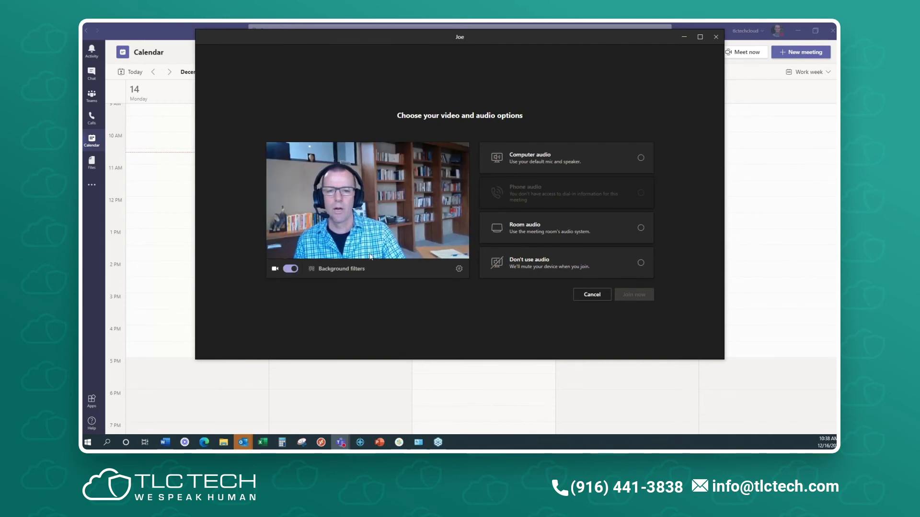
pyautogui.click(341, 268)
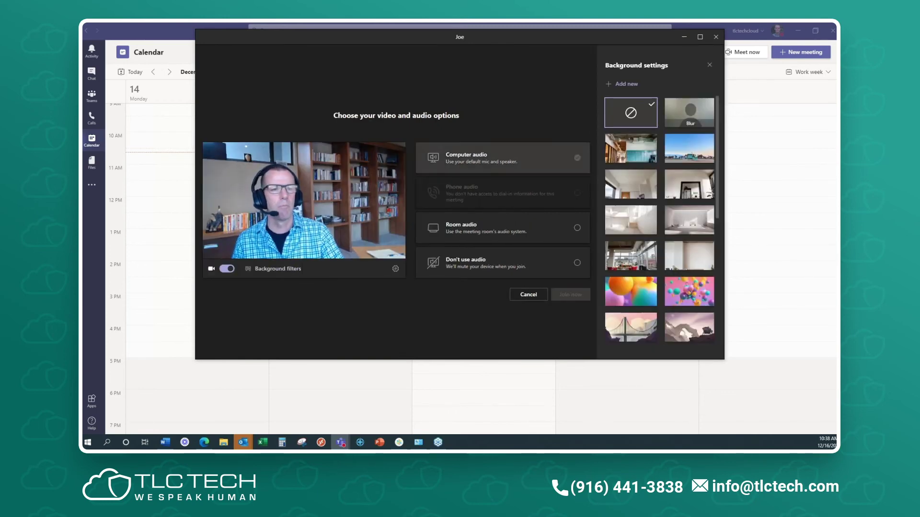
pyautogui.click(691, 118)
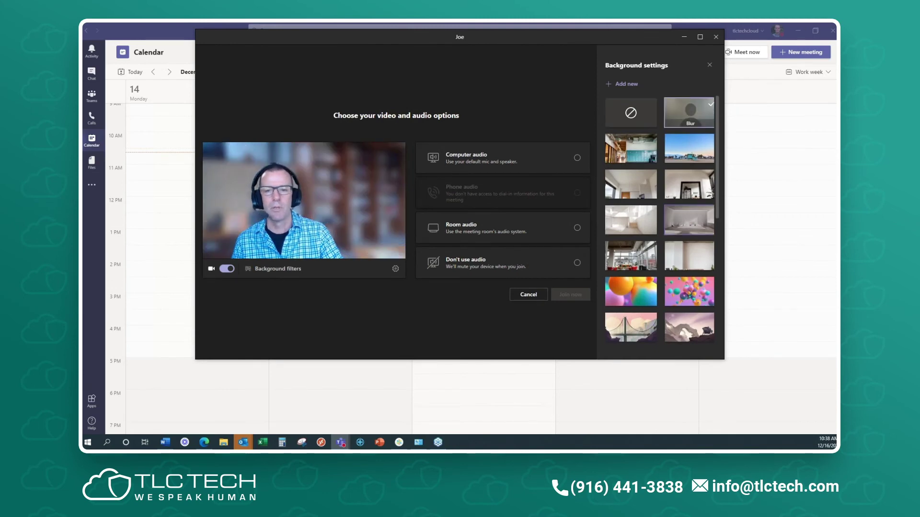
pyautogui.click(499, 164)
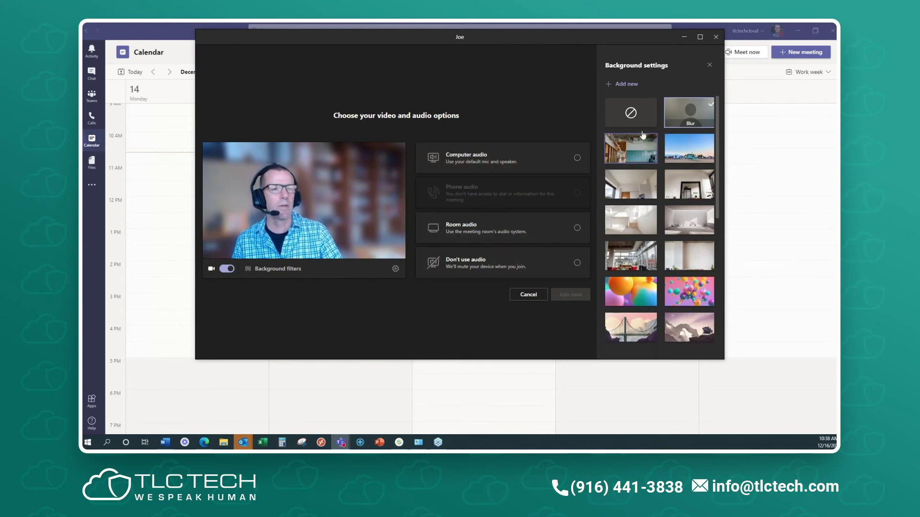
pyautogui.click(710, 65)
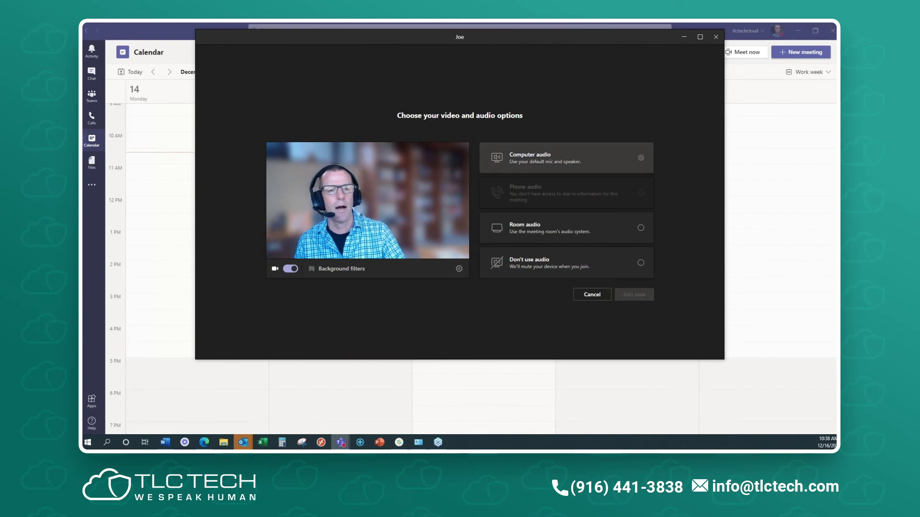
pyautogui.click(489, 226)
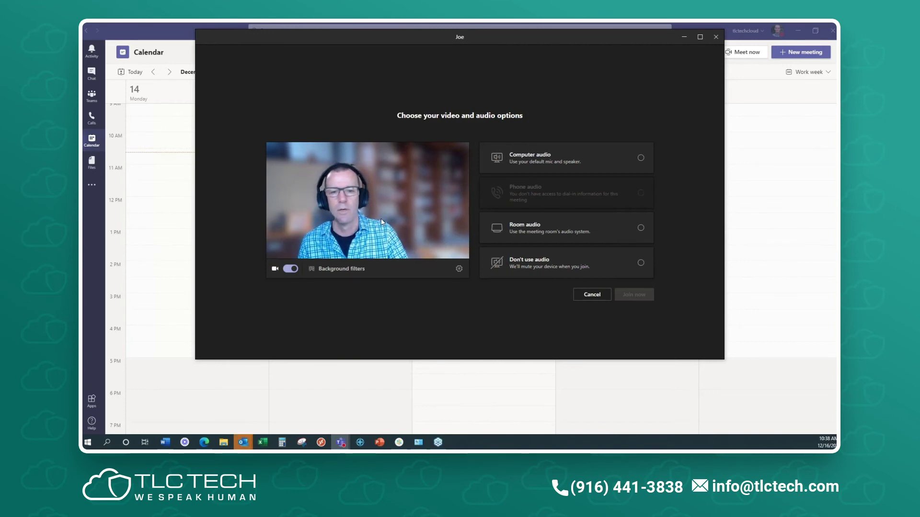
pyautogui.click(543, 161)
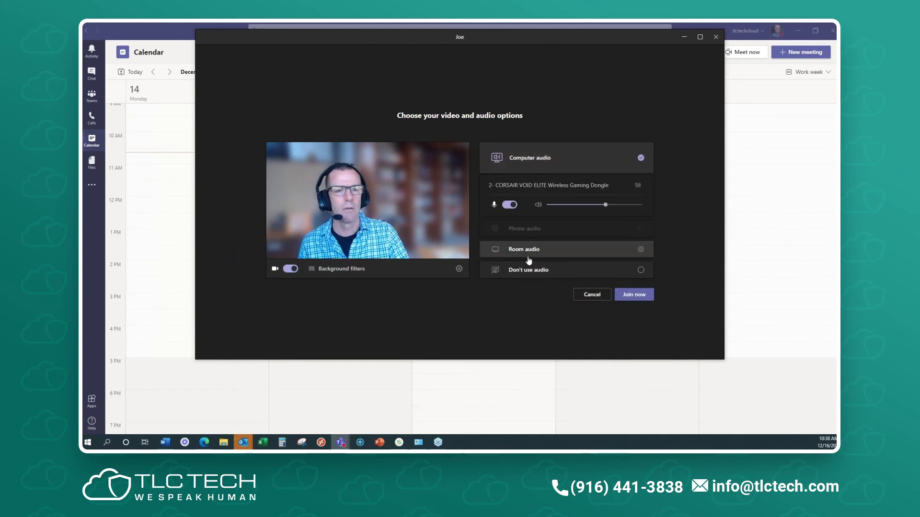
pyautogui.click(631, 294)
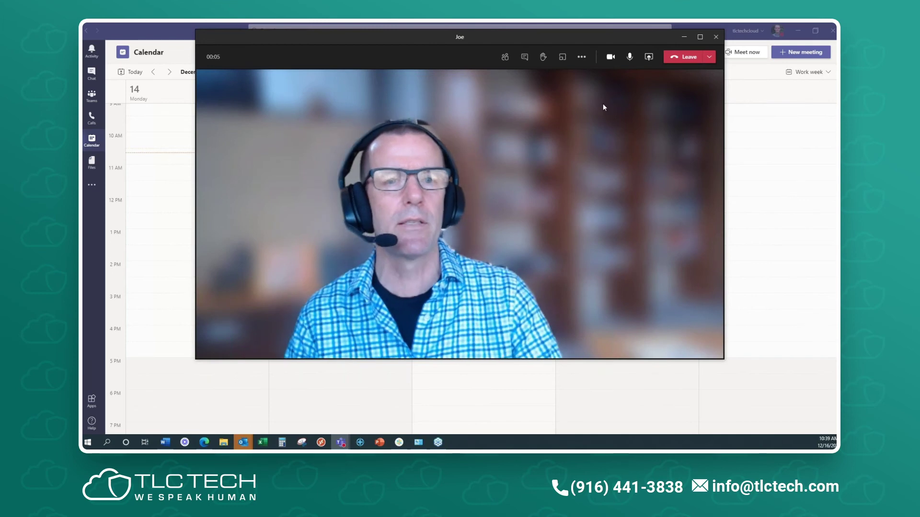
# - Share a blank Microsoft Whiteboard to the meeting from the Share tray
pyautogui.click(582, 58)
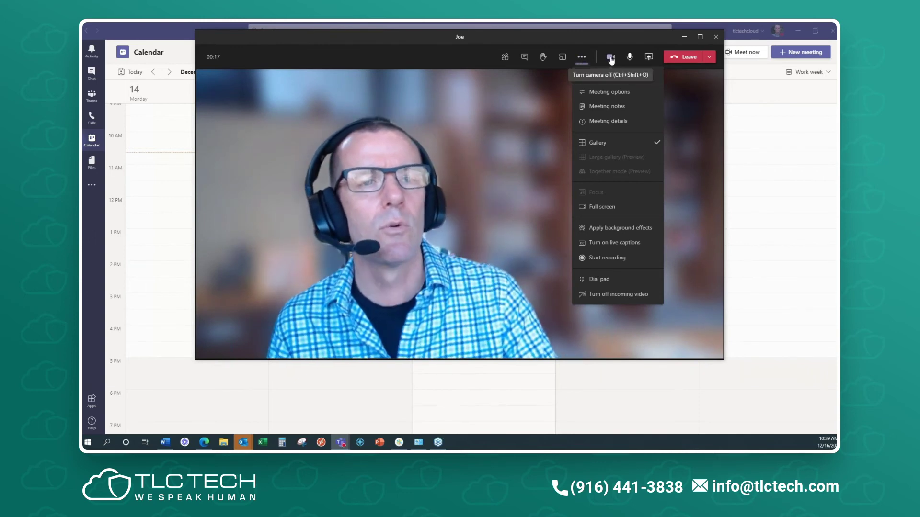
pyautogui.click(649, 58)
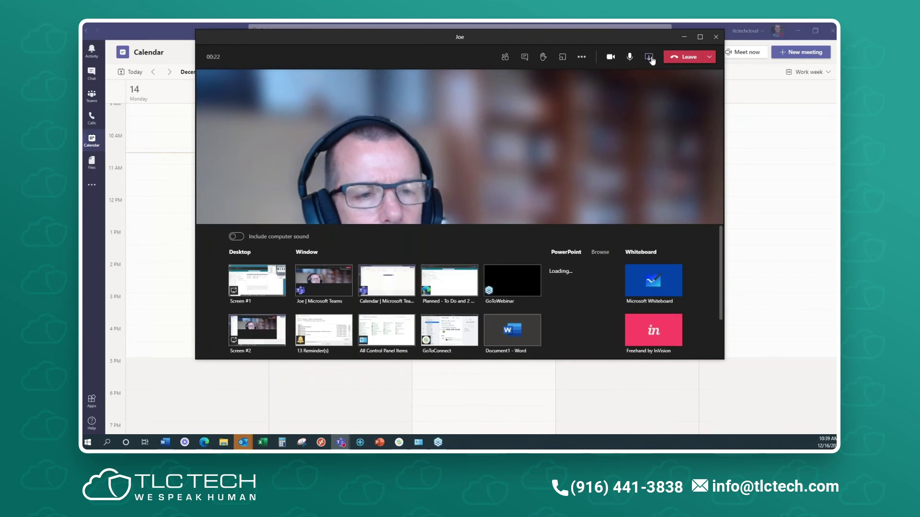
pyautogui.click(669, 288)
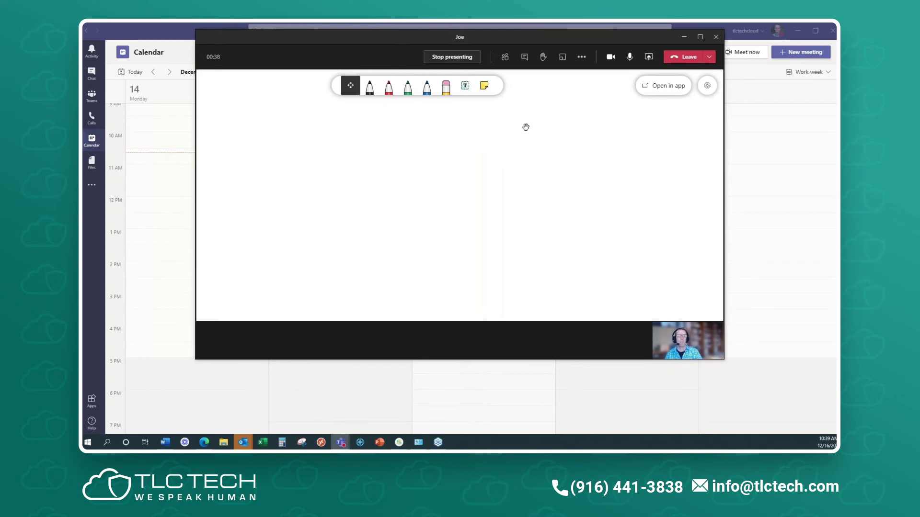
# - Draw a red circle face with a smile, then place a text box on the board
pyautogui.click(388, 86)
pyautogui.moveTo(399, 146)
pyautogui.mouseDown()
pyautogui.moveTo(366, 148)
pyautogui.moveTo(435, 156)
pyautogui.moveTo(377, 139)
pyautogui.mouseUp()
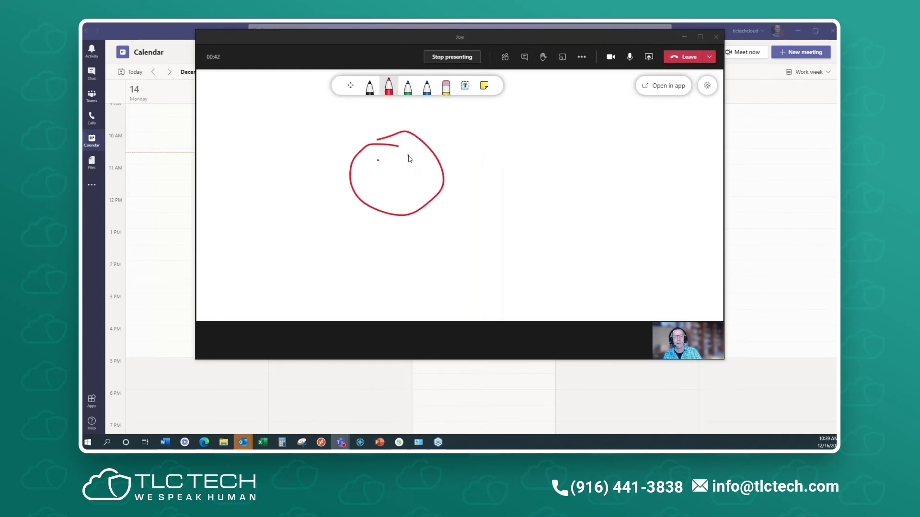
pyautogui.moveTo(396, 186); pyautogui.dragTo(416, 171)
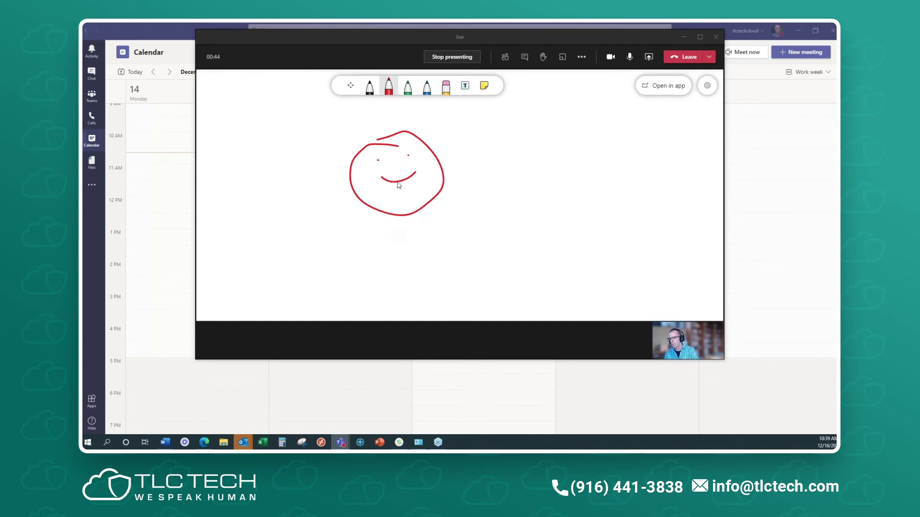
pyautogui.click(465, 85)
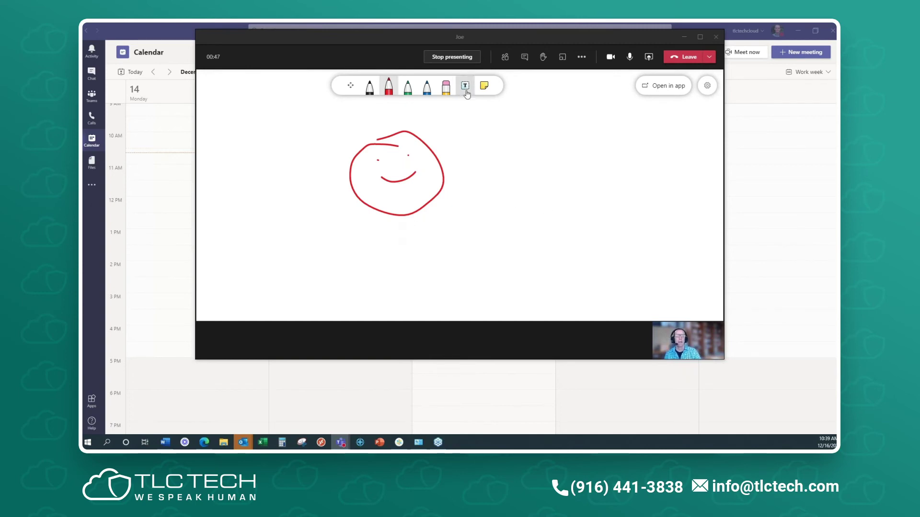
pyautogui.click(302, 192)
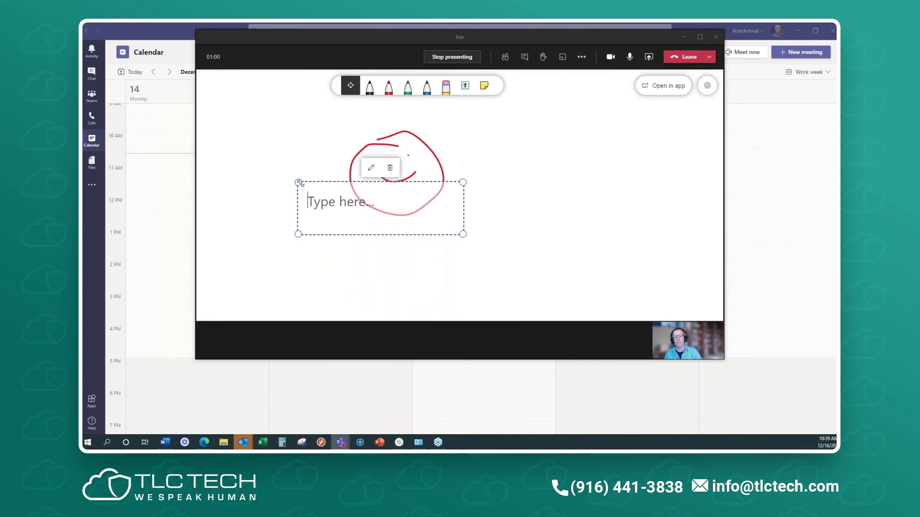
# - Remove the empty text boxes and add a sticky note at the upper right reading 'Take Notes'
pyautogui.click(518, 212)
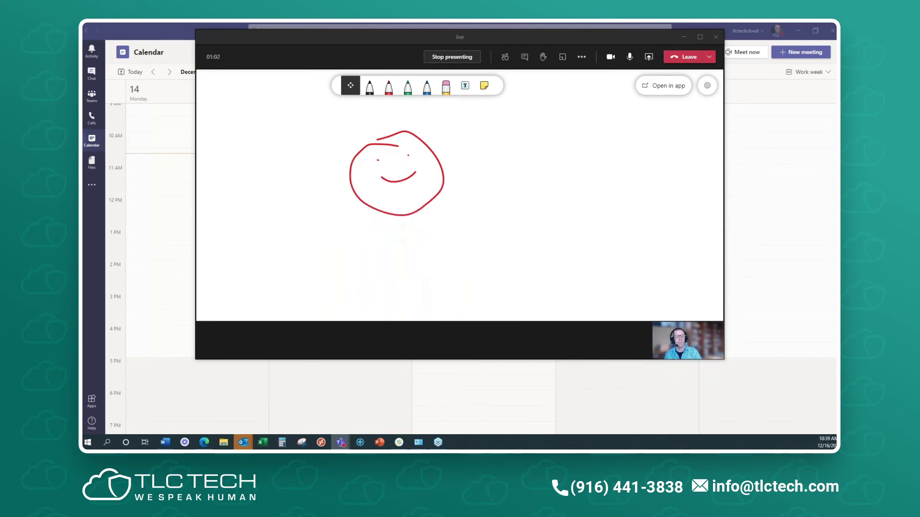
pyautogui.click(464, 85)
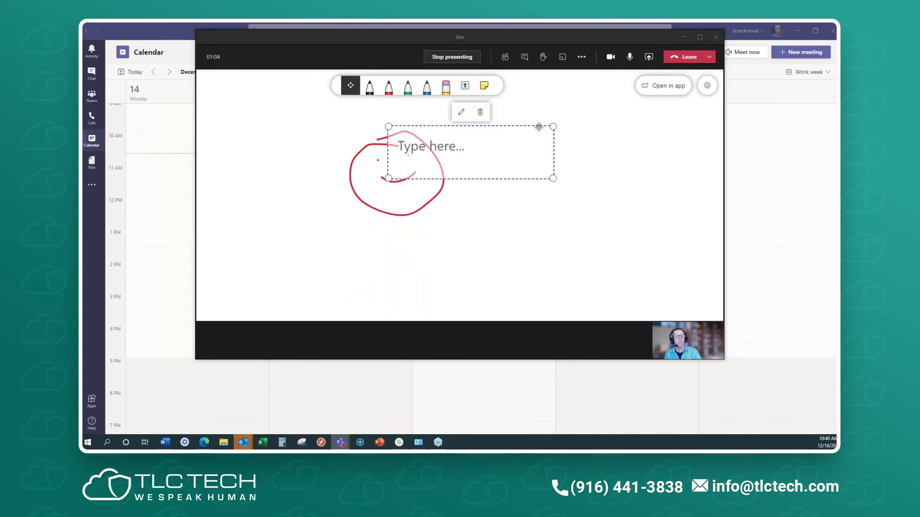
pyautogui.click(561, 140)
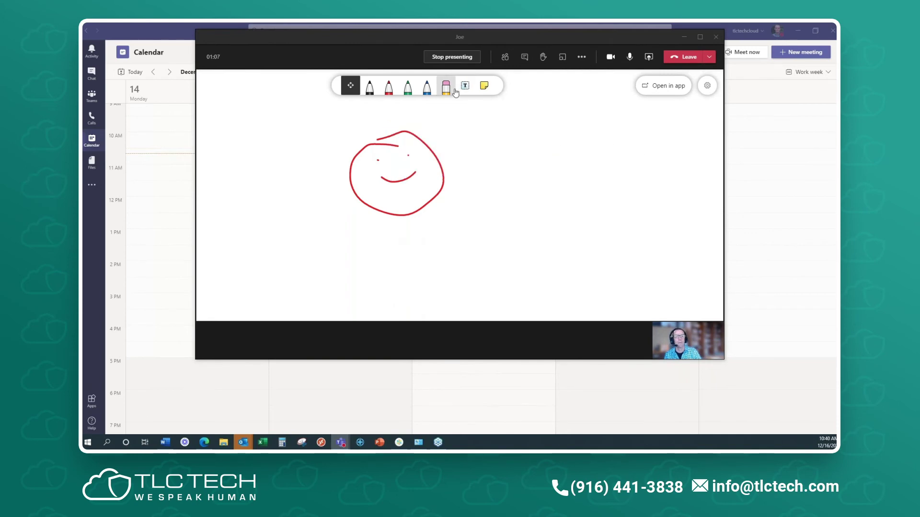
pyautogui.click(484, 85)
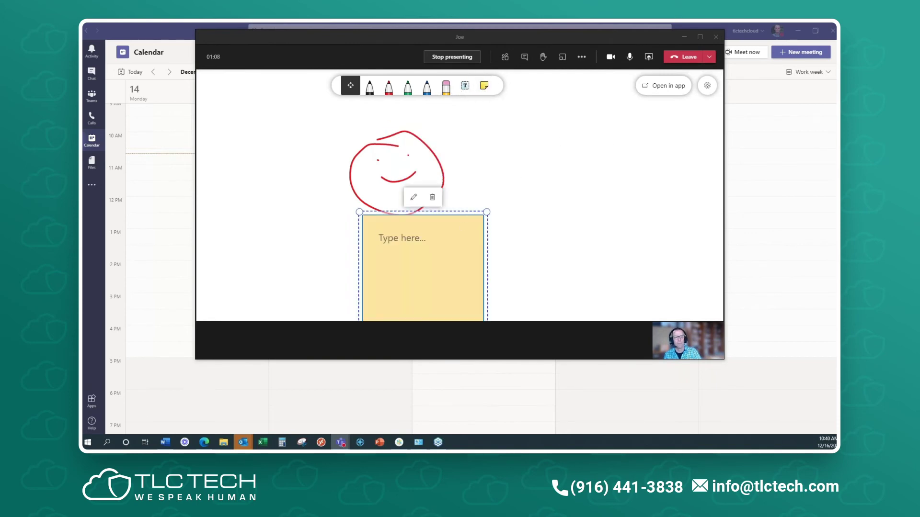
pyautogui.moveTo(462, 212); pyautogui.dragTo(647, 105)
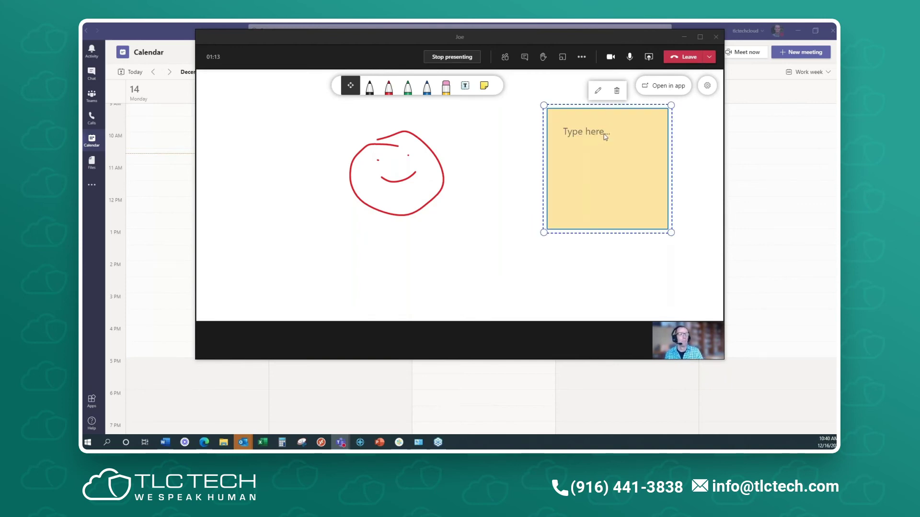
pyautogui.write('Take No')
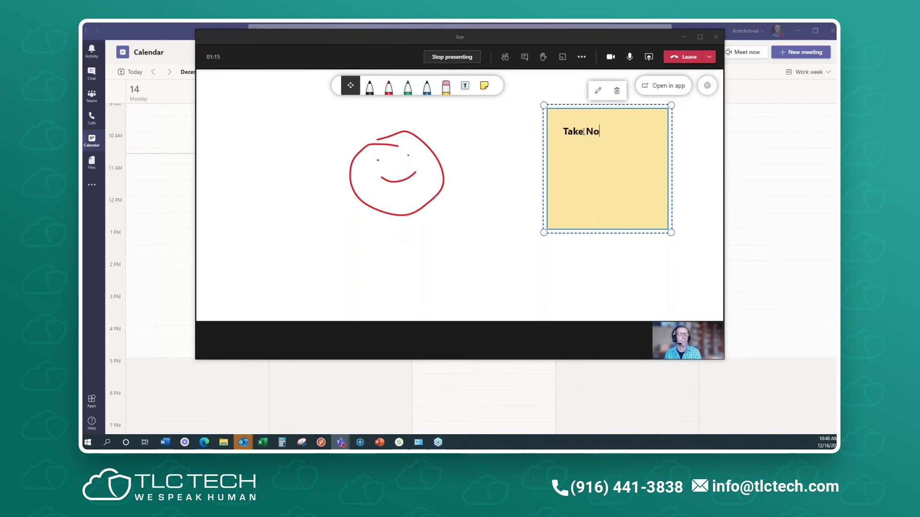
pyautogui.write('tes')
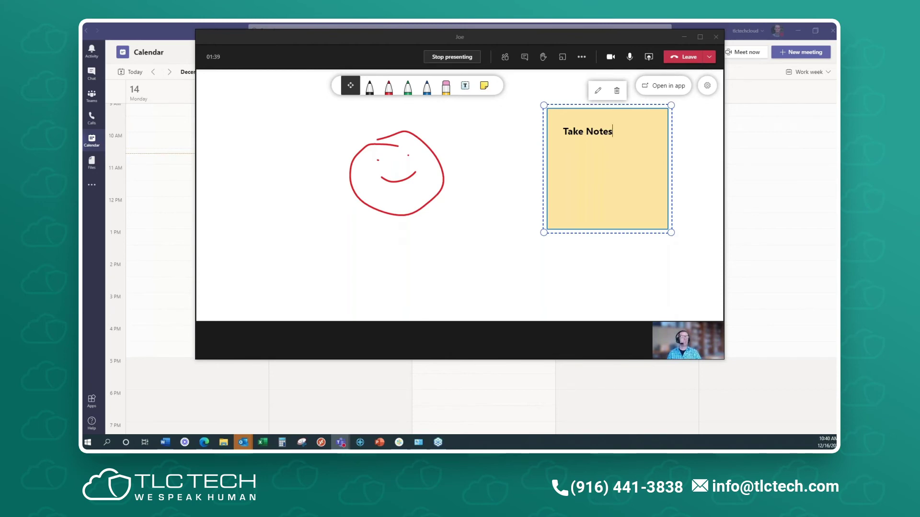
# - Open the whiteboard in the installed Whiteboard app and accept its updated policies
pyautogui.click(667, 88)
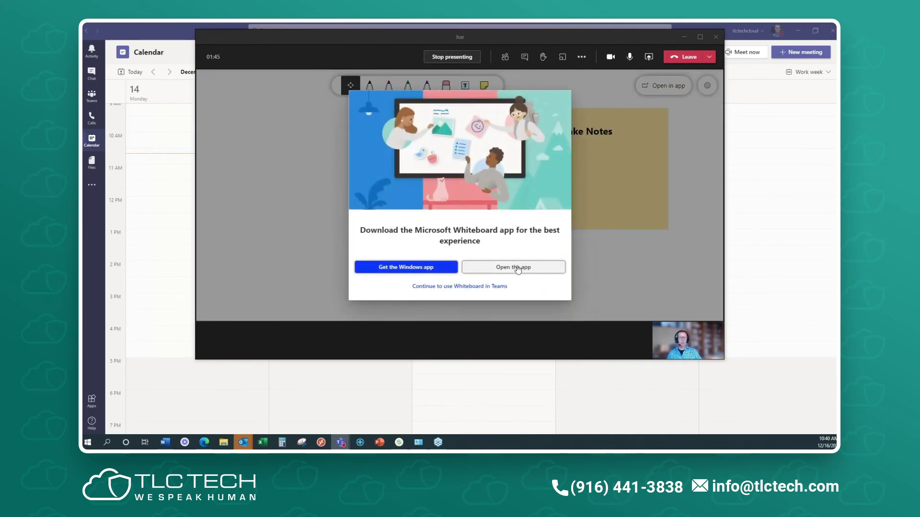
pyautogui.click(517, 269)
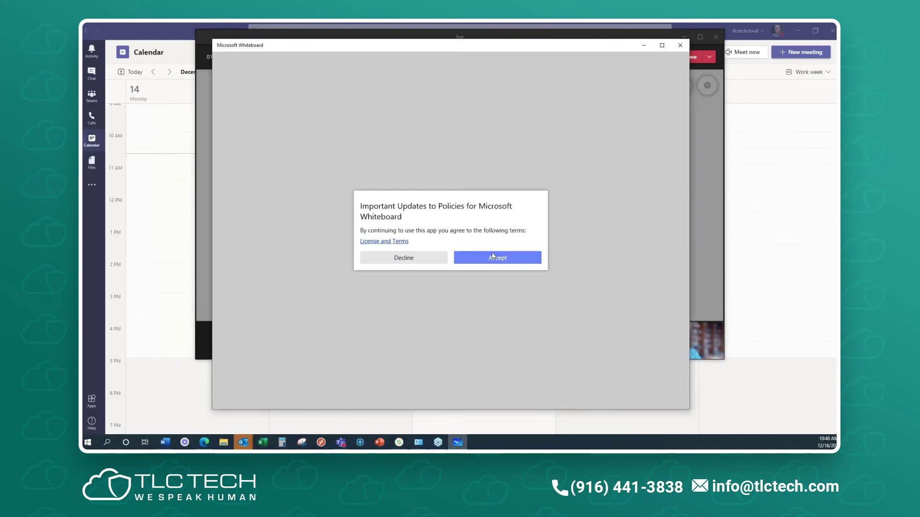
pyautogui.click(498, 261)
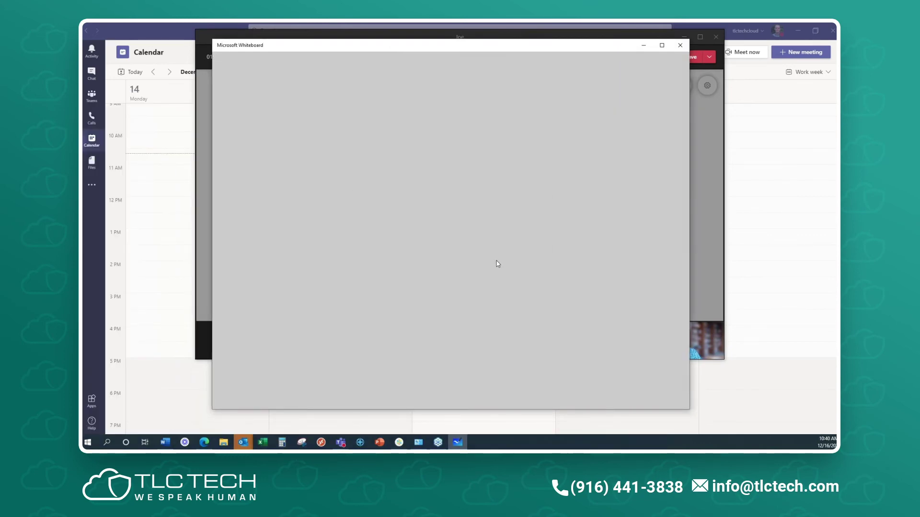
# - Go through the Whiteboard welcome and privacy screens and dismiss the sync error
pyautogui.click(461, 344)
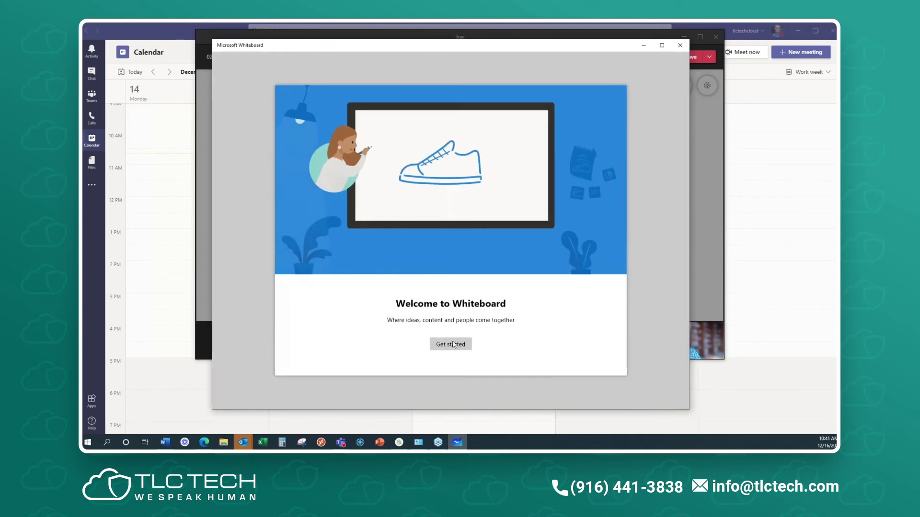
pyautogui.click(454, 344)
pyautogui.click(506, 303)
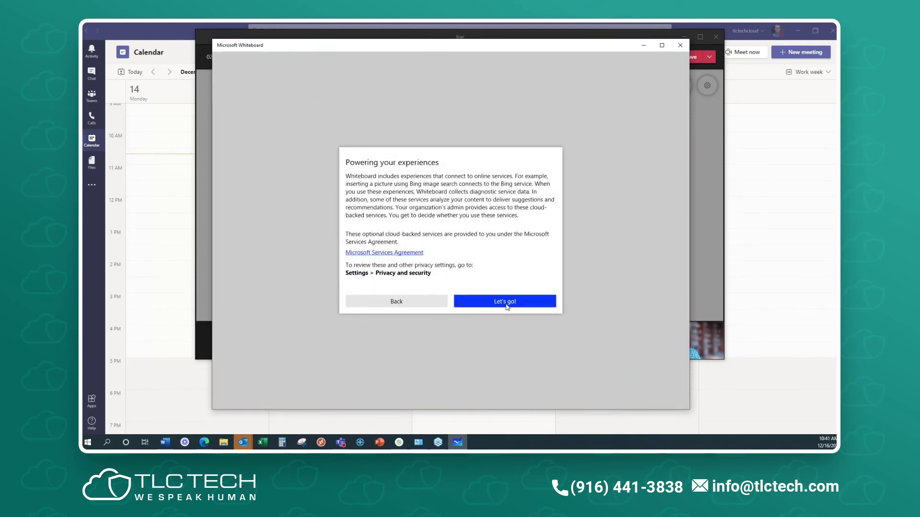
pyautogui.click(522, 305)
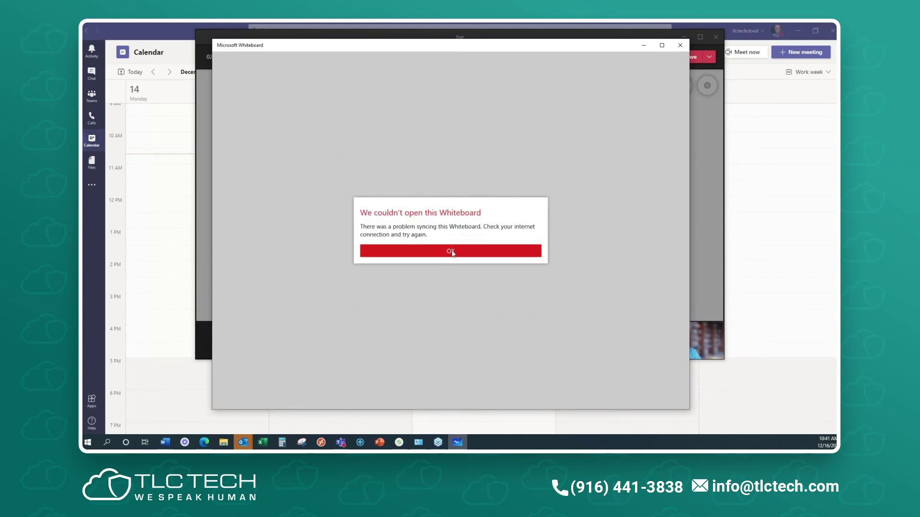
pyautogui.click(452, 252)
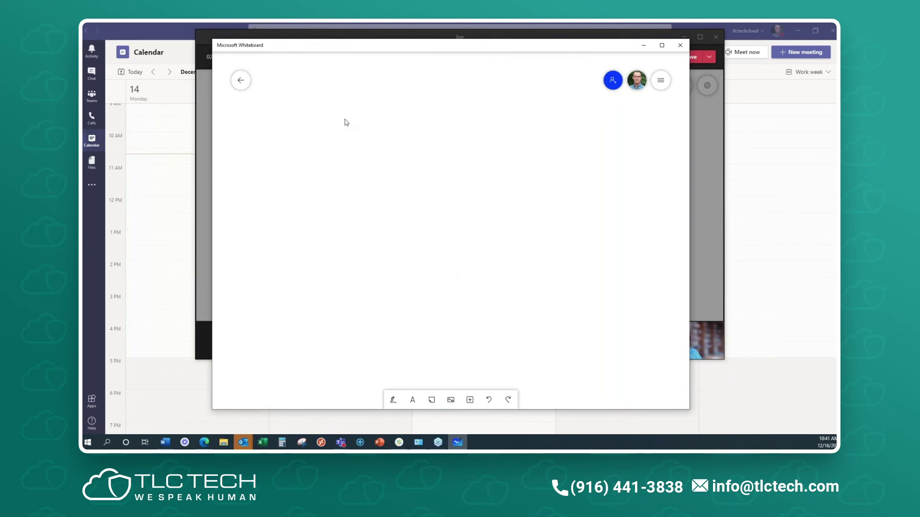
# - Close the Whiteboard app and choose to continue using the whiteboard in Teams
pyautogui.click(680, 45)
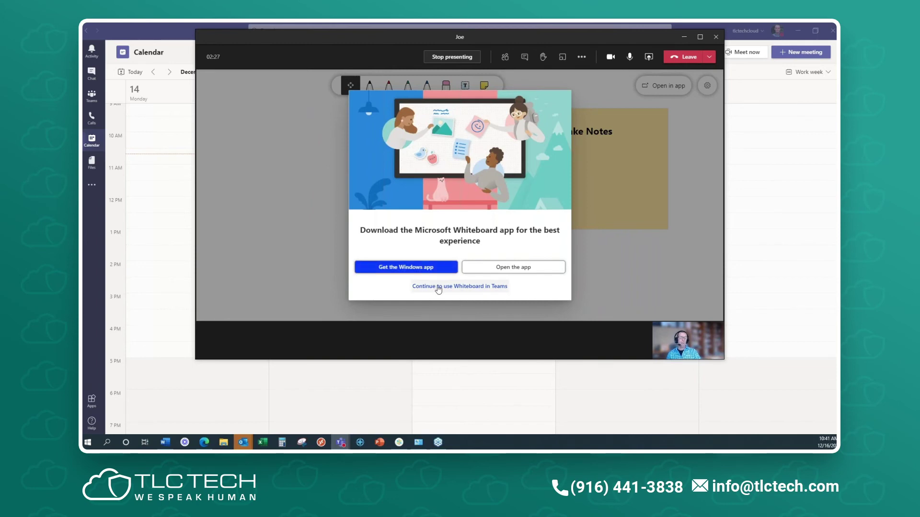
pyautogui.click(459, 286)
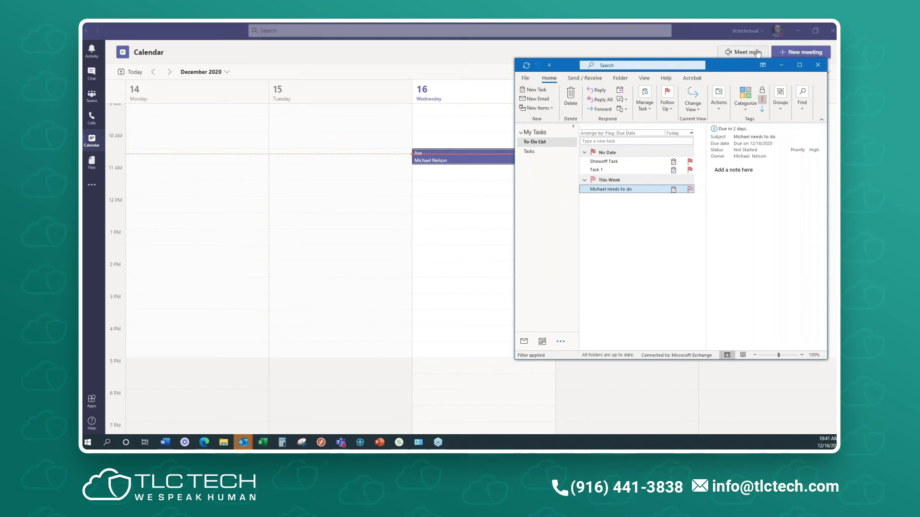
# - Start a new Outlook meeting invitation and add a Teams meeting link to it
pyautogui.click(553, 109)
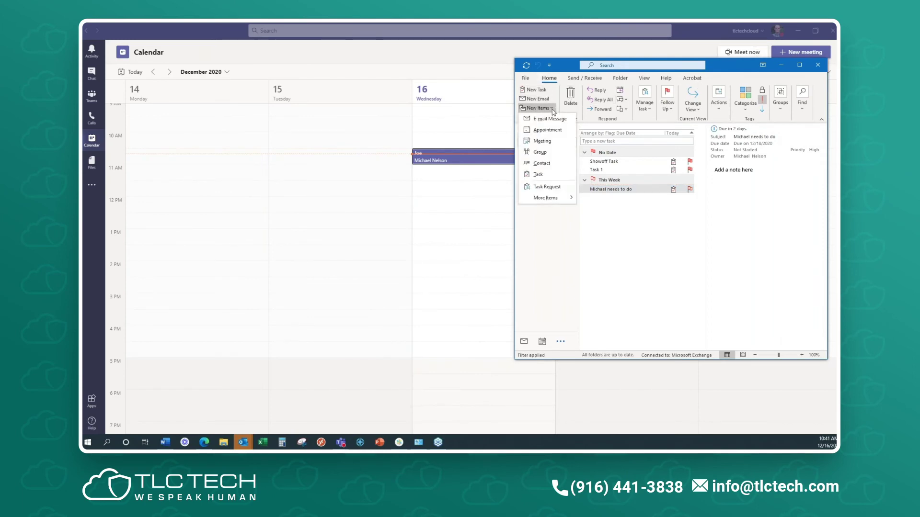
pyautogui.click(541, 141)
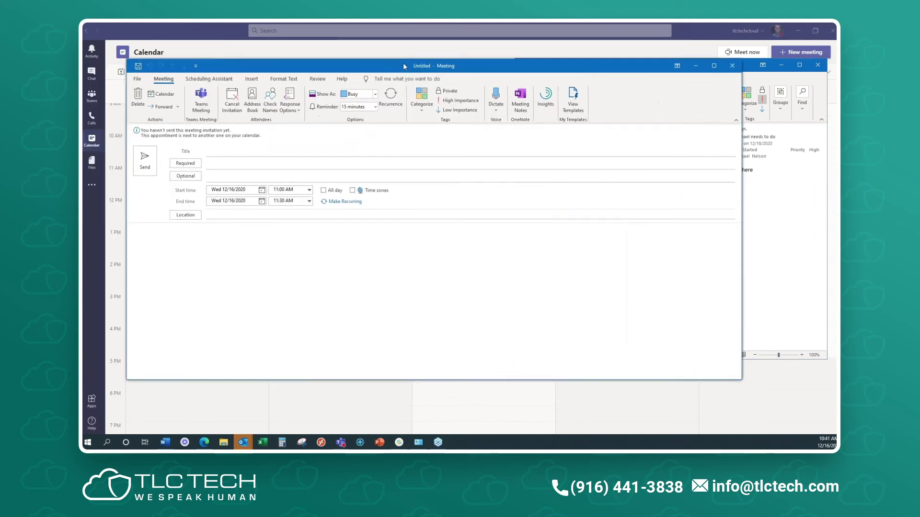
pyautogui.click(210, 96)
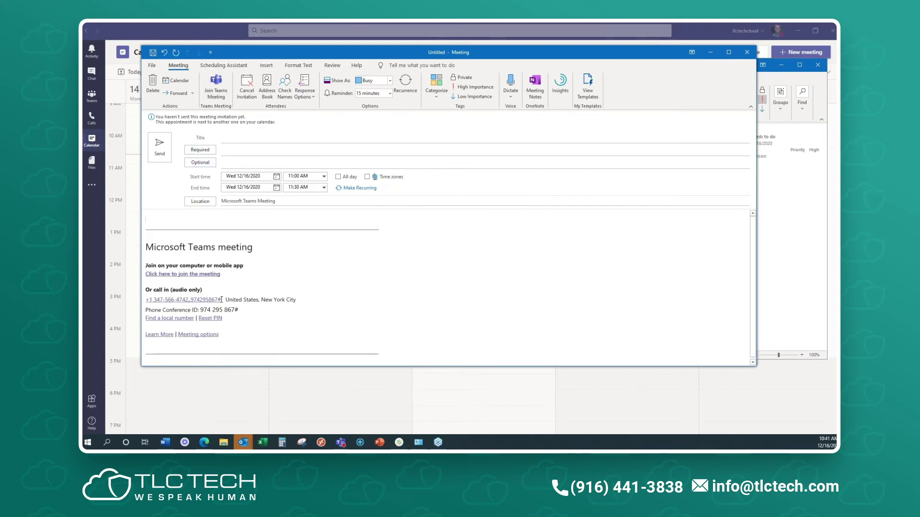
# - Highlight the invitation's dial-in phone number and phone conference ID
pyautogui.moveTo(221, 300); pyautogui.dragTo(146, 299)
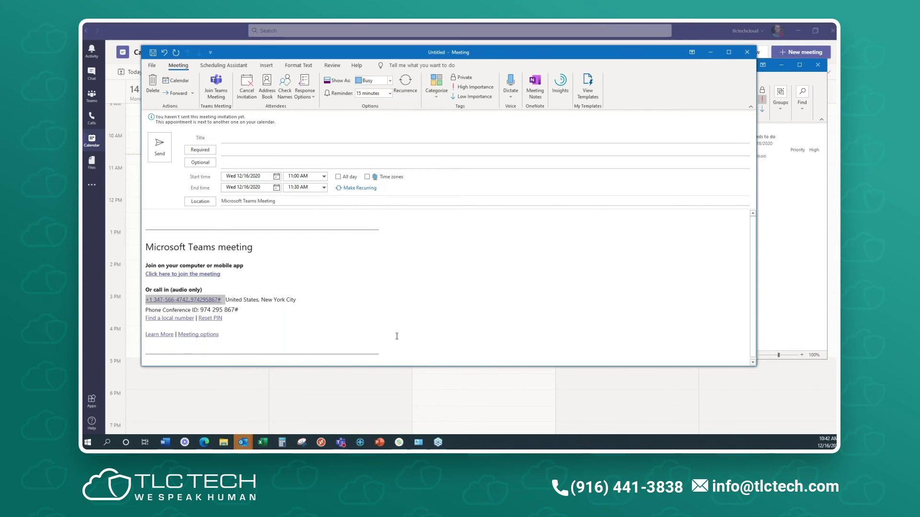
pyautogui.click(230, 302)
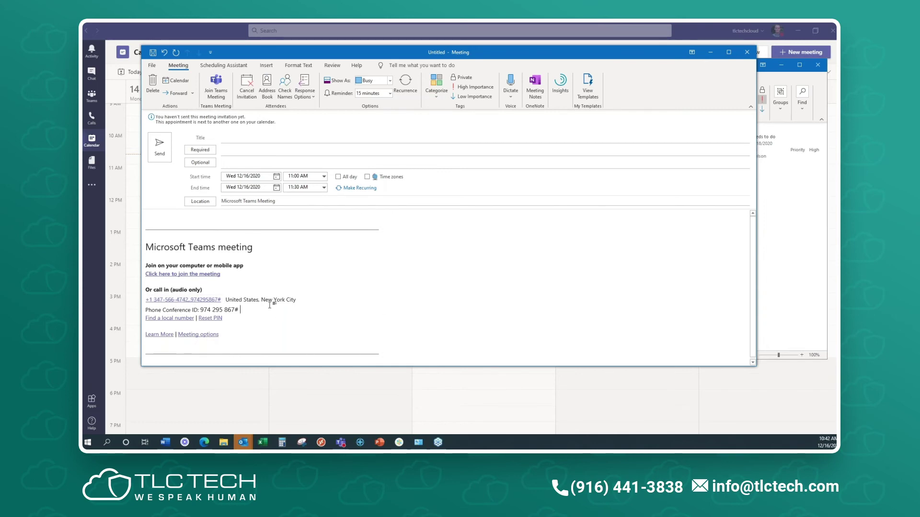
pyautogui.click(223, 301)
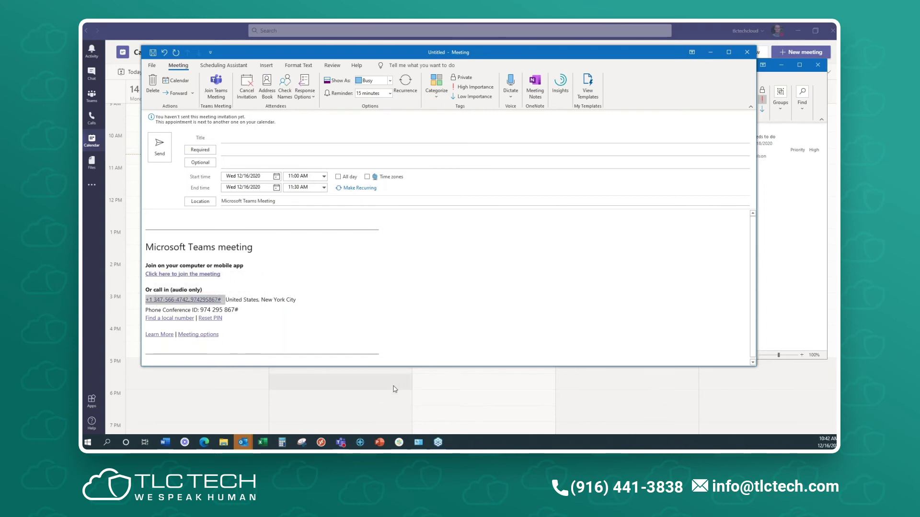
pyautogui.click(239, 309)
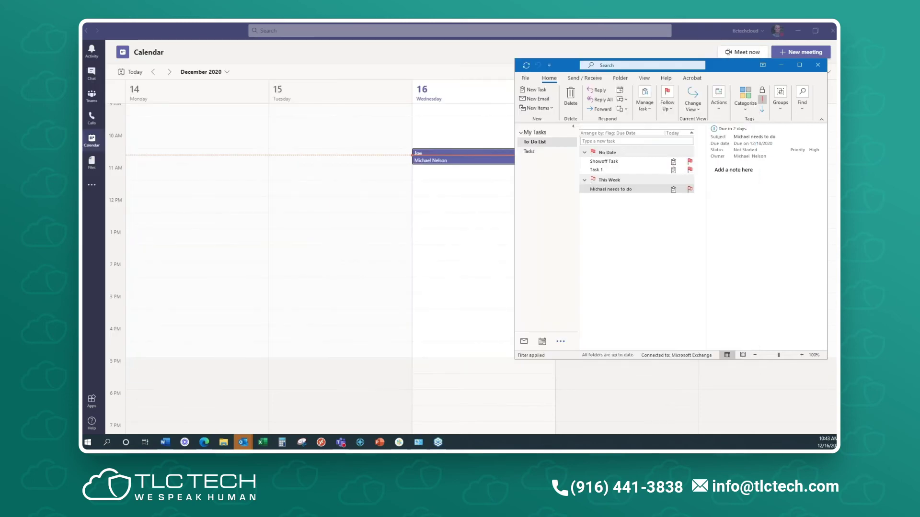
# - Show the Teams Calls speed dial page, then switch to the Edge browser window
pyautogui.click(91, 118)
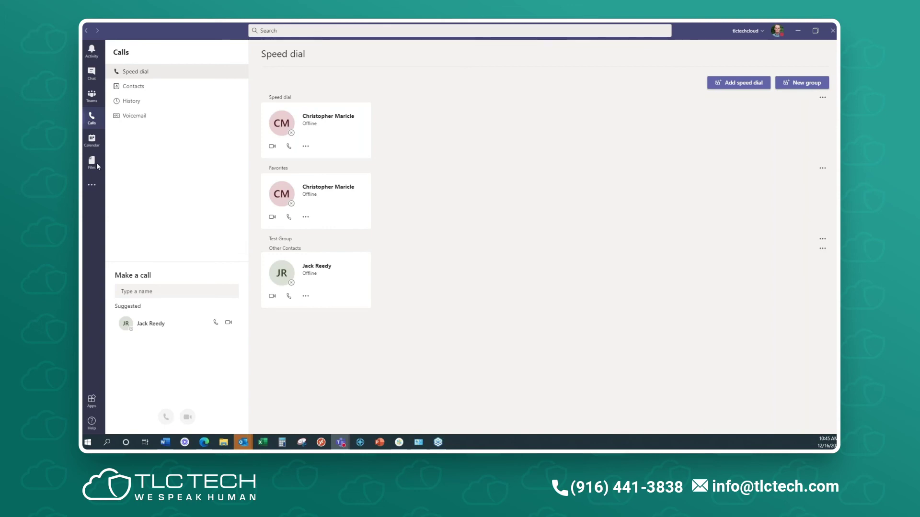
pyautogui.hotkey('alt', 'Tab')
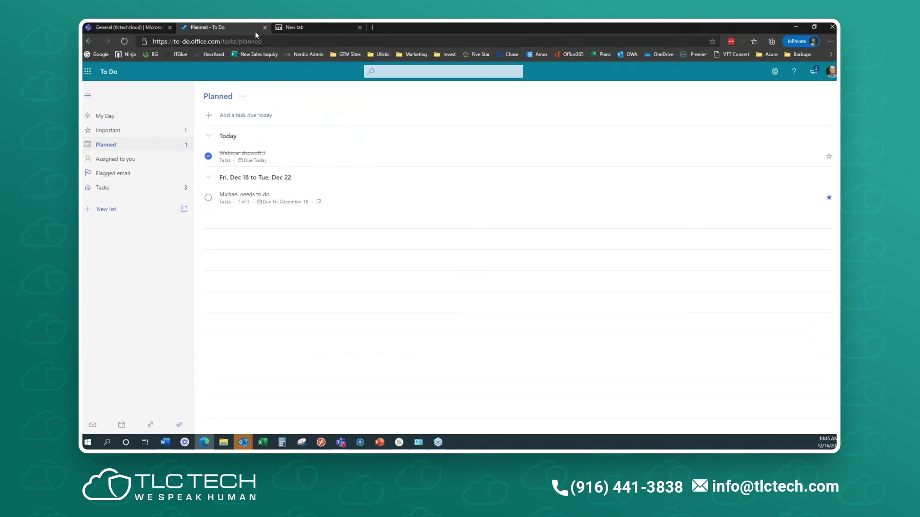
# - In a new tab, search Google for 'tlc tech youtube'
pyautogui.click(278, 27)
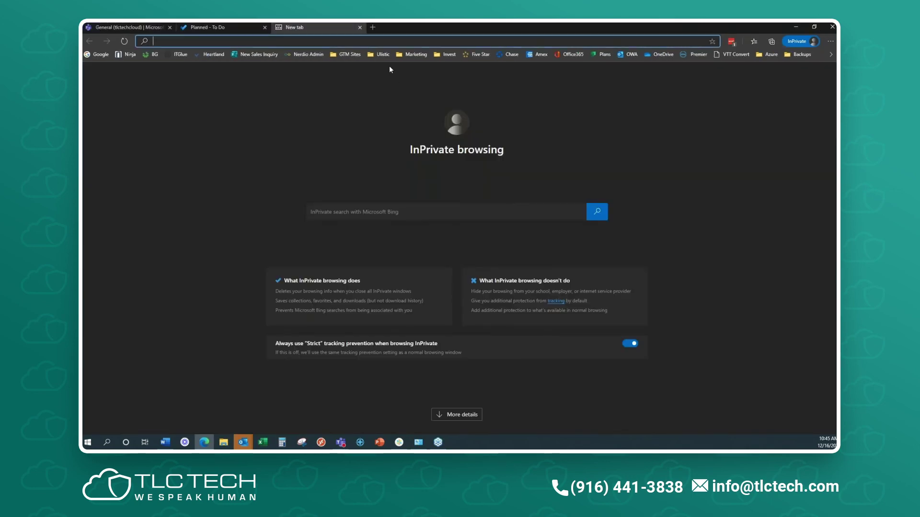
pyautogui.click(101, 54)
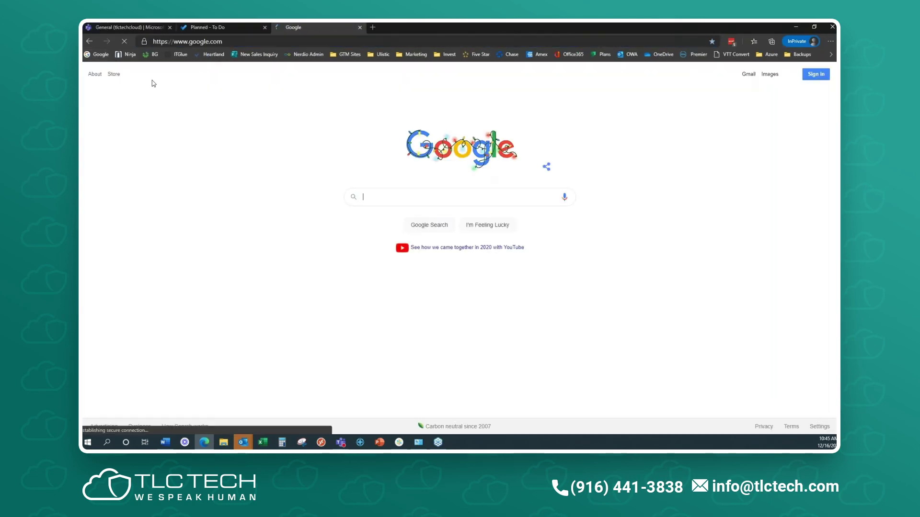
pyautogui.write('tlc t')
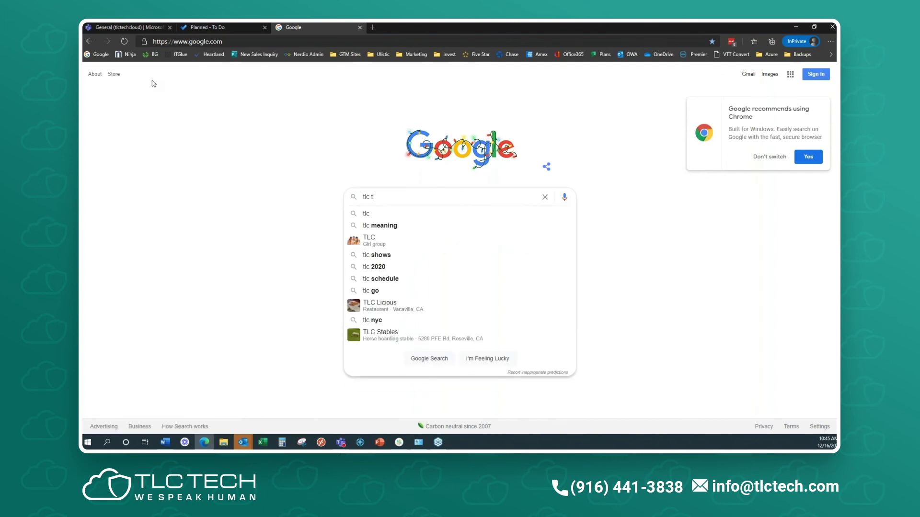
pyautogui.write('ech youtube')
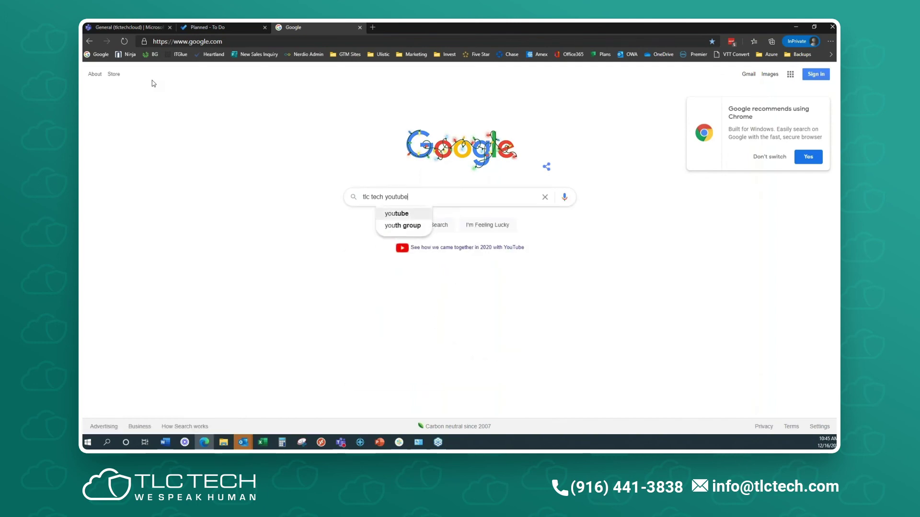
pyautogui.press('Return')
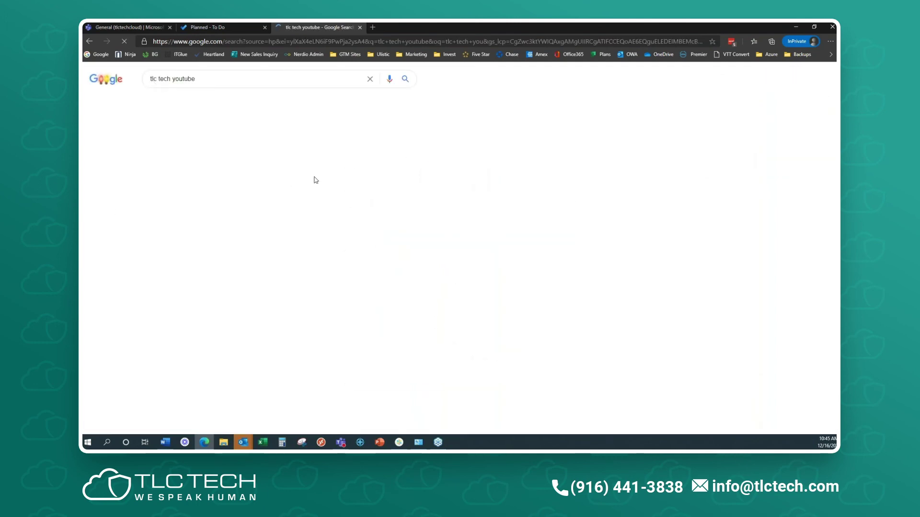
# - Open the TLC Tech YouTube result and scroll through the channel's Videos tab
pyautogui.click(185, 144)
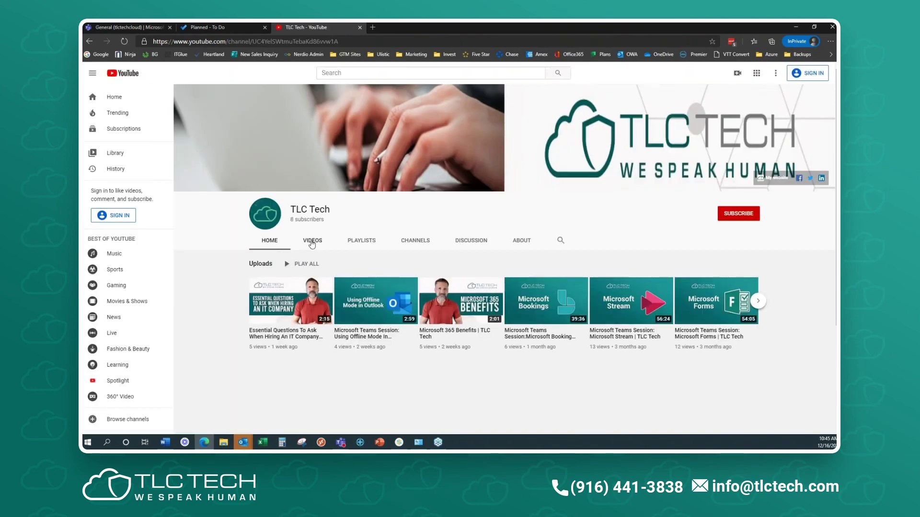
pyautogui.click(312, 242)
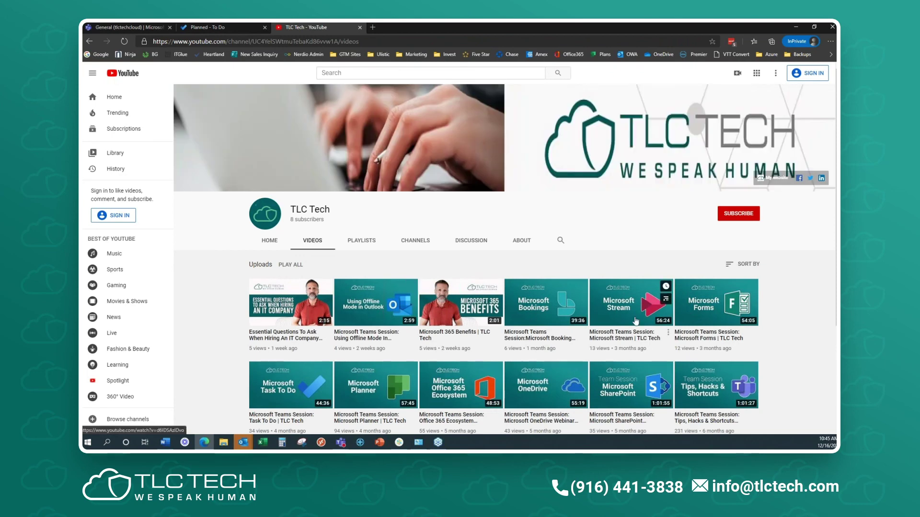
pyautogui.scroll(-2, 455, 286)
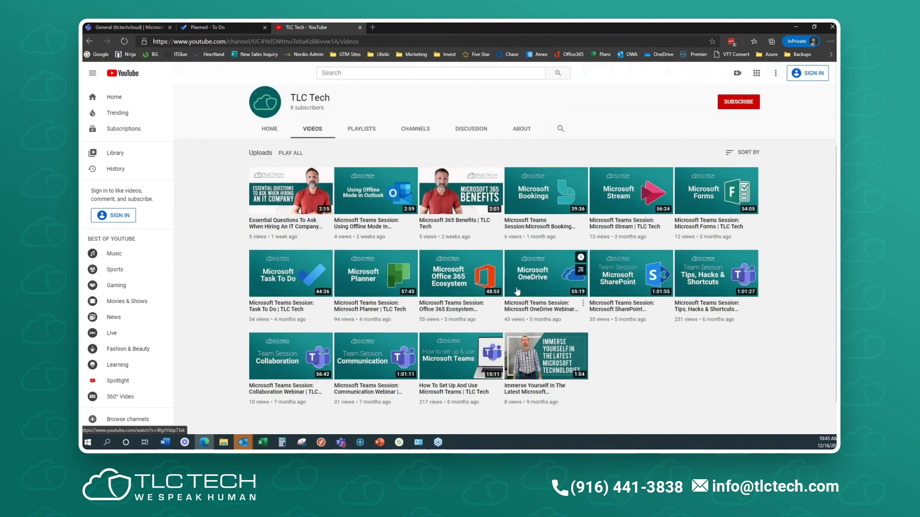
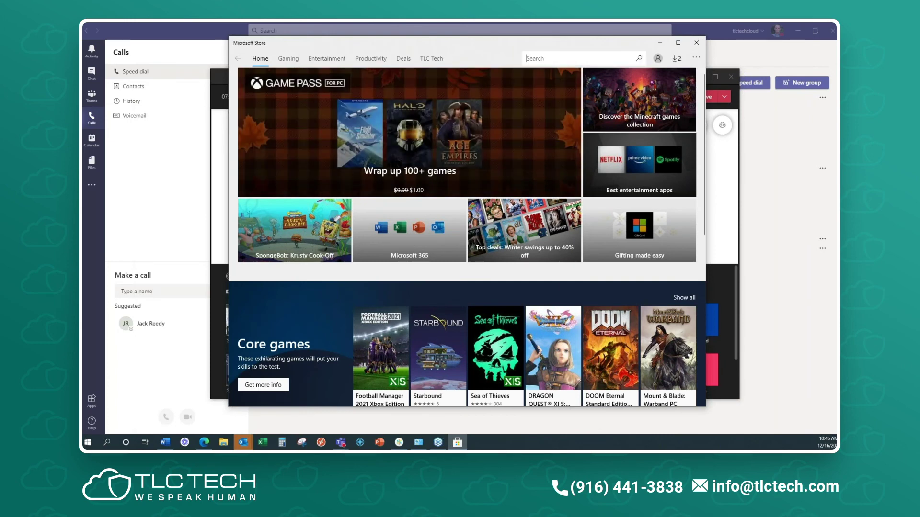
# - Search the Microsoft Store for 'whiteboard', confirm Microsoft Whiteboard is installed, then close the Store
pyautogui.write('whiteb')
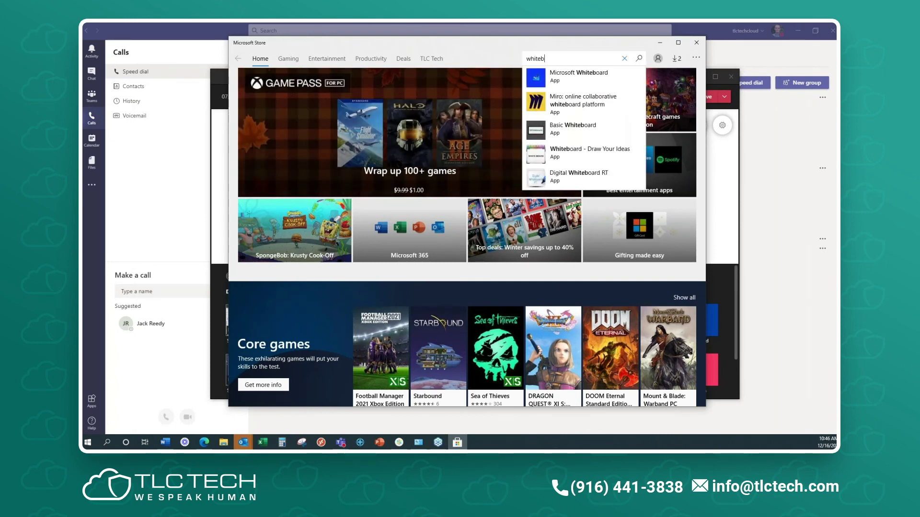
pyautogui.click(579, 75)
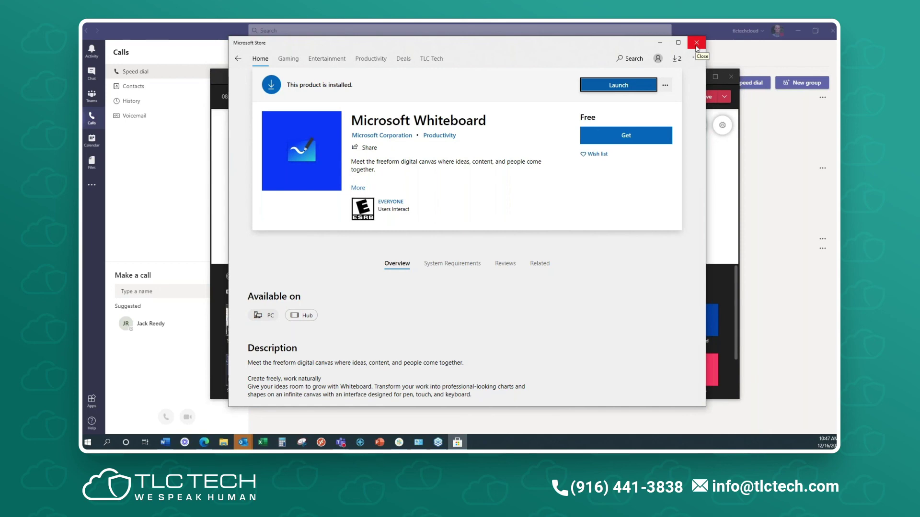
pyautogui.click(696, 43)
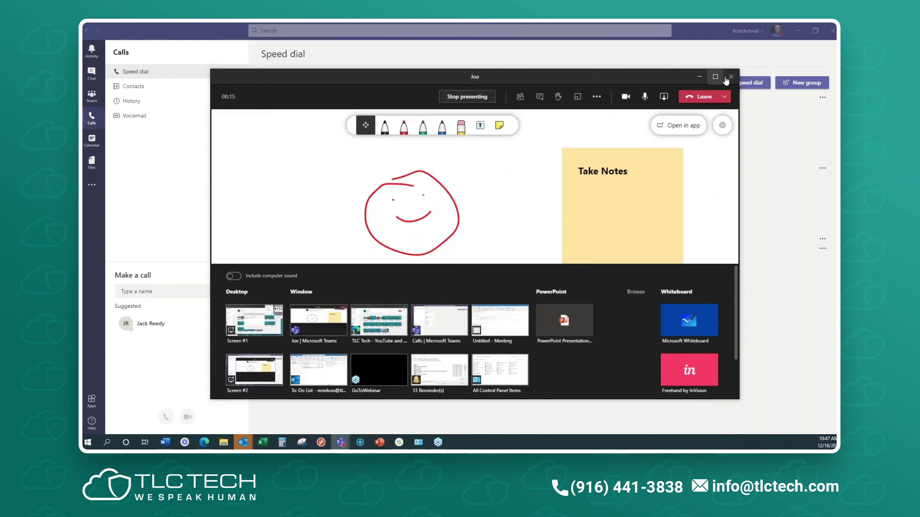
# - Search the Teams apps catalogue for 'whiteboard' to list Miro, Freehand by InVision and Conceptboard
pyautogui.click(92, 185)
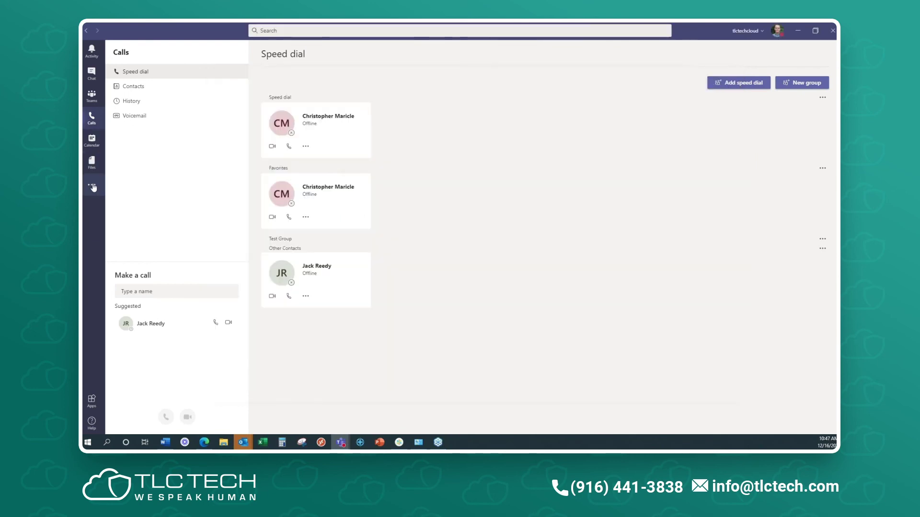
pyautogui.click(92, 400)
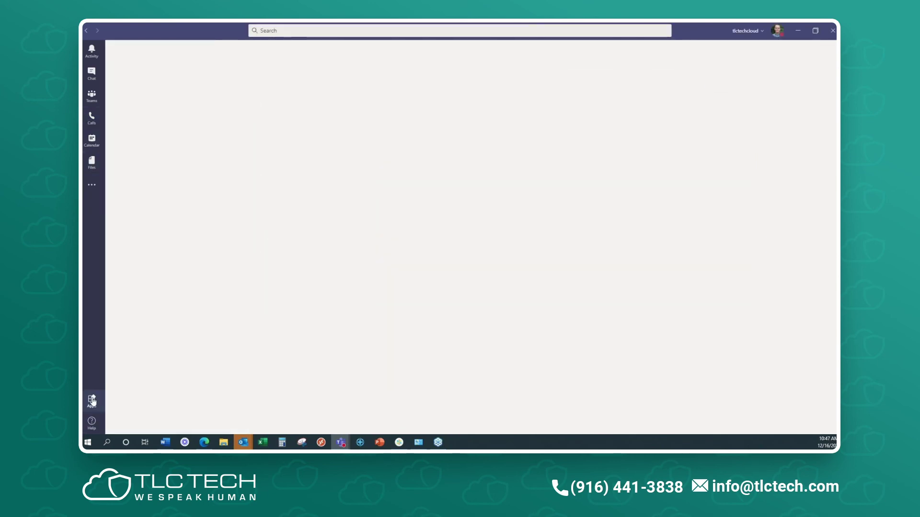
pyautogui.write('whiteboar')
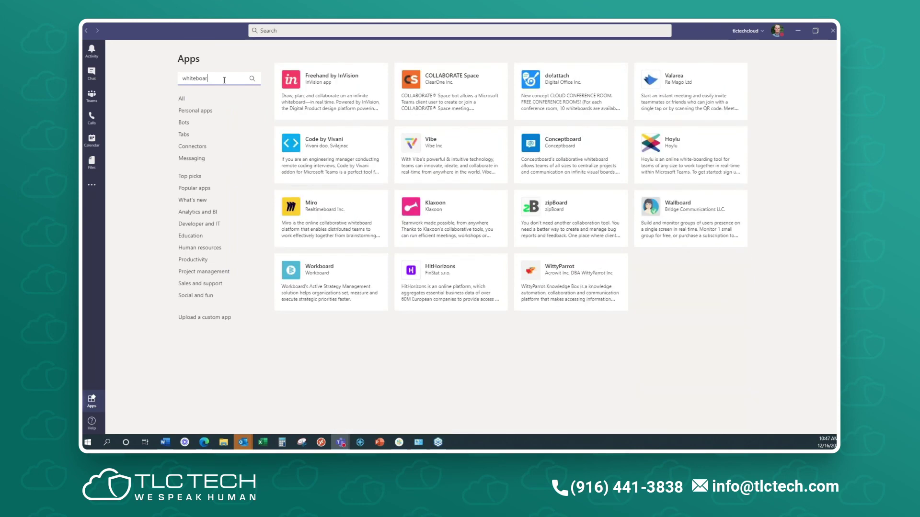
pyautogui.write('d')
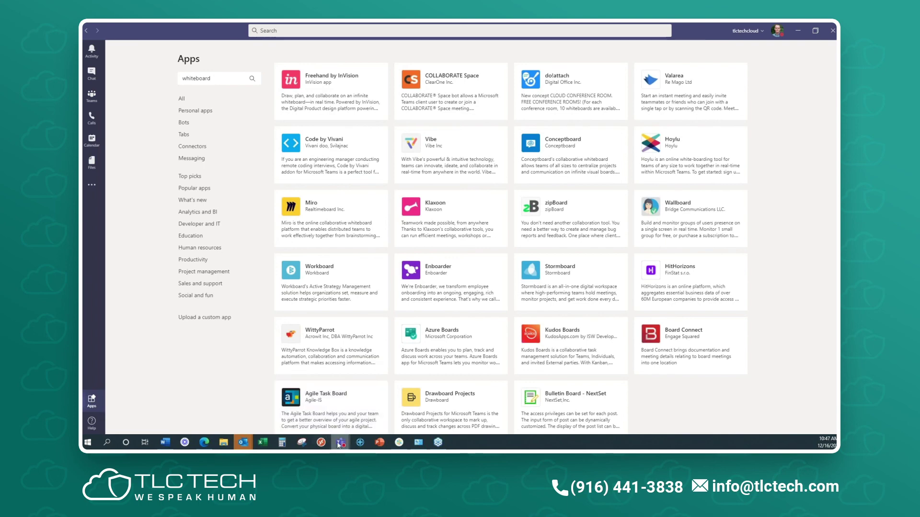
# - Bring the Joe meeting window forward and stop presenting the whiteboard
pyautogui.moveTo(341, 442)
pyautogui.click(372, 409)
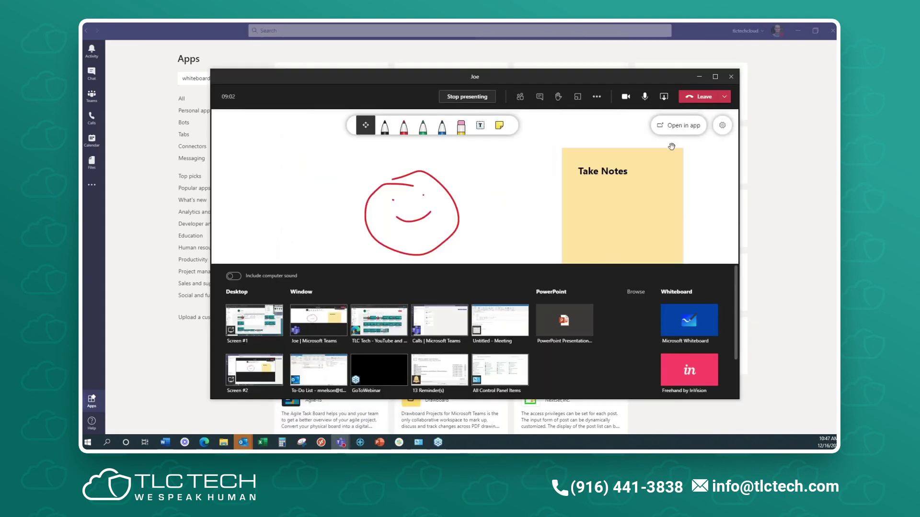
pyautogui.click(663, 96)
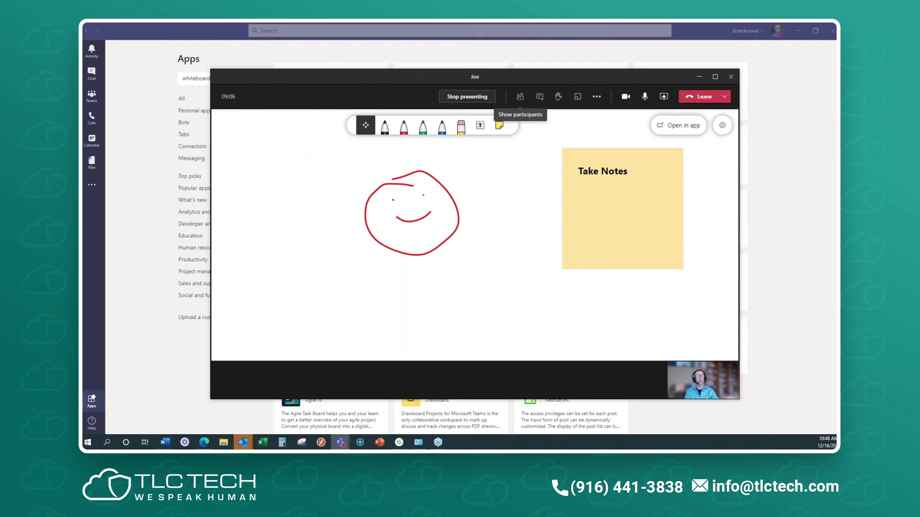
pyautogui.click(468, 96)
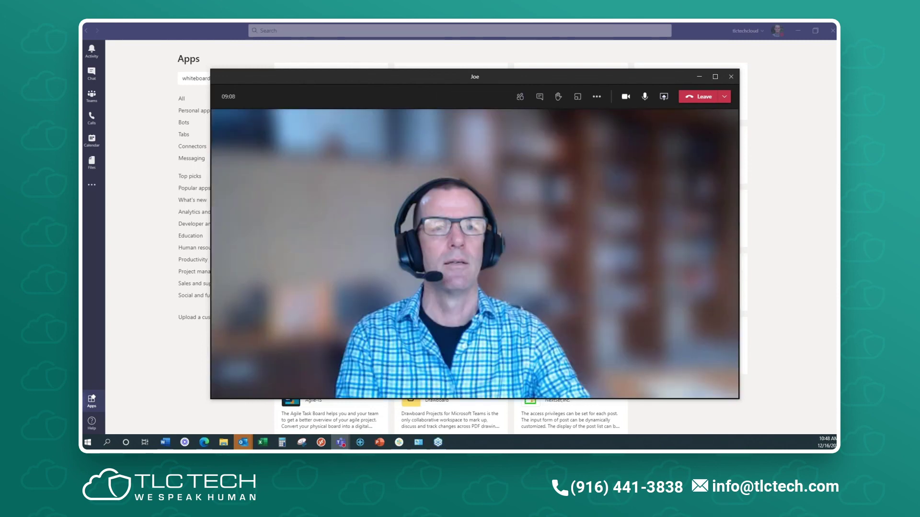
# - Browse the Share content tray listing Microsoft Whiteboard and Freehand by InVision, then close it
pyautogui.click(666, 99)
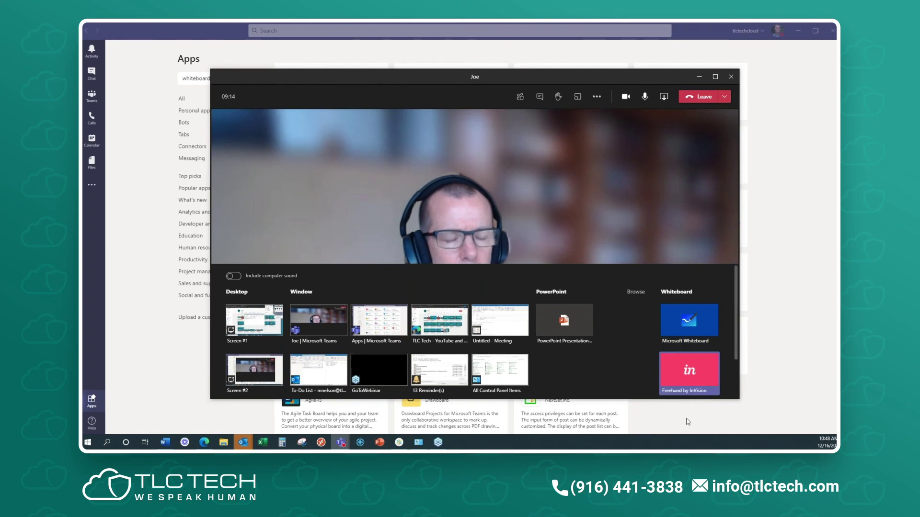
pyautogui.scroll(-1, 703, 378)
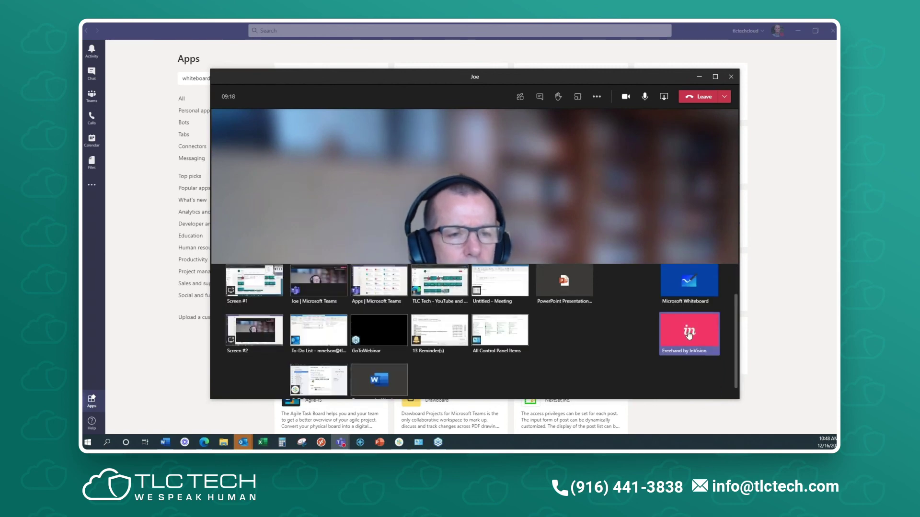
pyautogui.scroll(1, 691, 338)
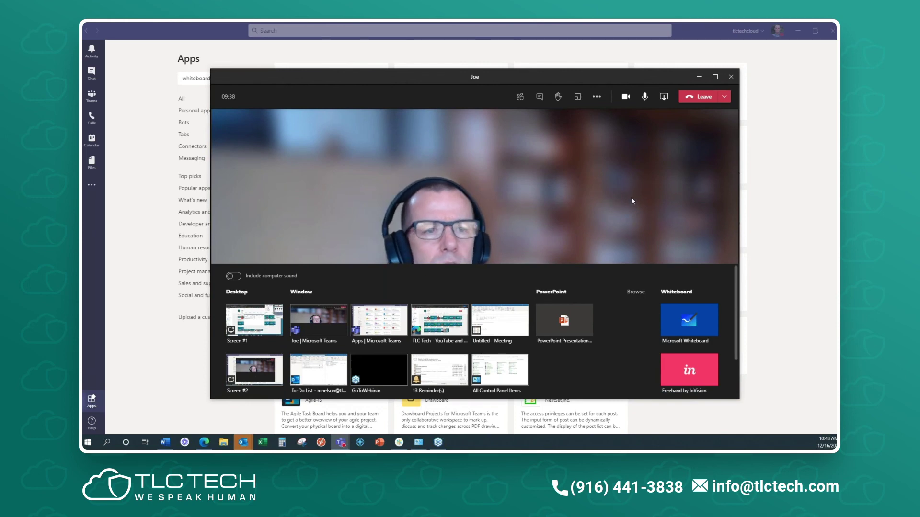
pyautogui.click(665, 98)
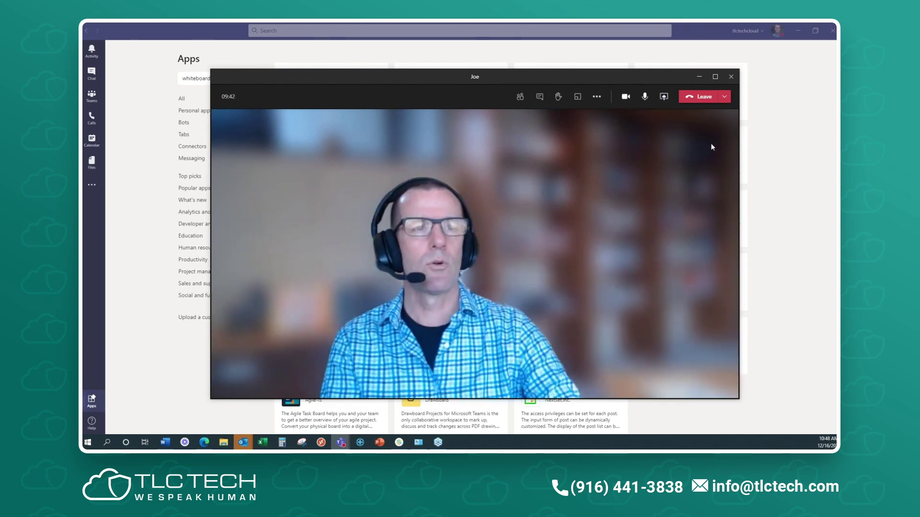
# - Minimize the Joe call window to reveal the Teams whiteboard app results
pyautogui.click(698, 77)
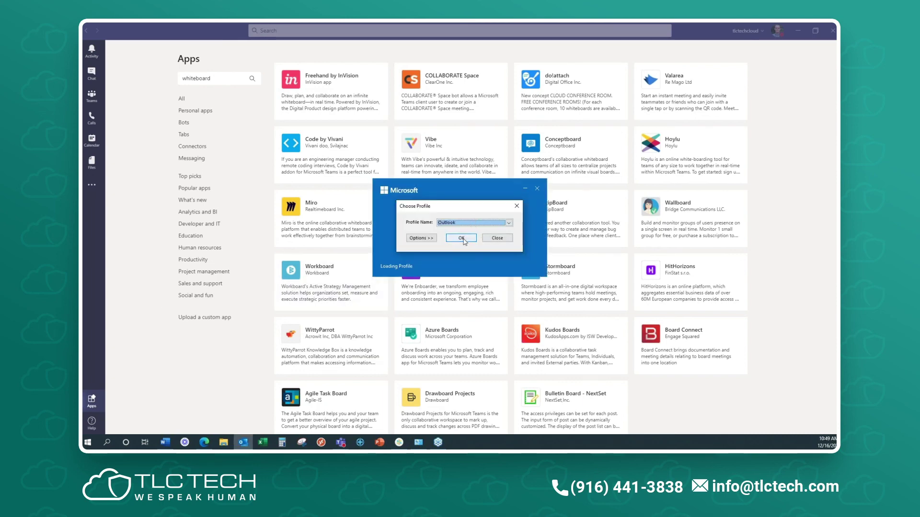
# - Finish starting Outlook, review the Bookings appointment reminder's date and time, then close it
pyautogui.click(462, 239)
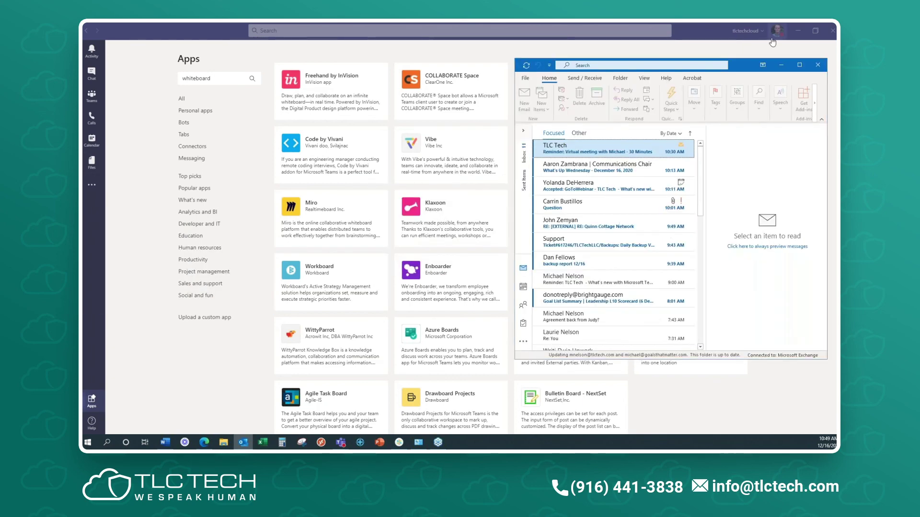
pyautogui.moveTo(745, 65); pyautogui.dragTo(84, 144)
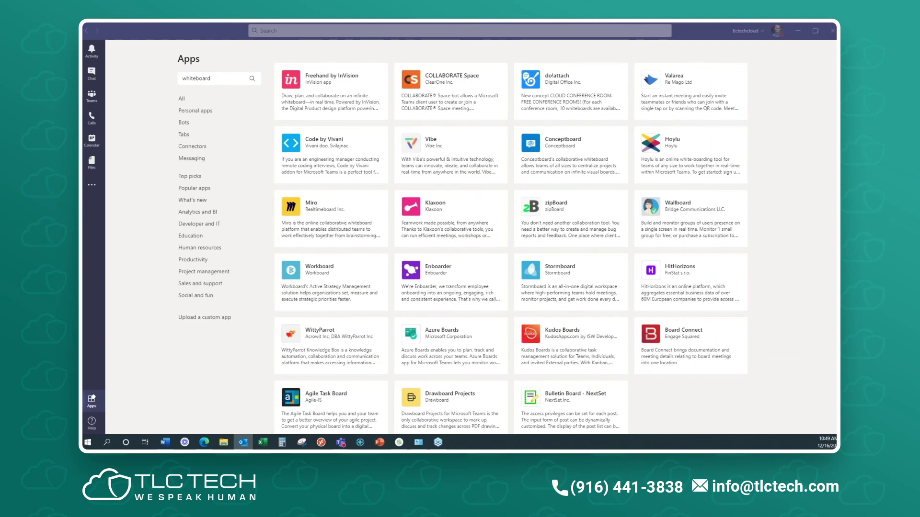
pyautogui.click(243, 443)
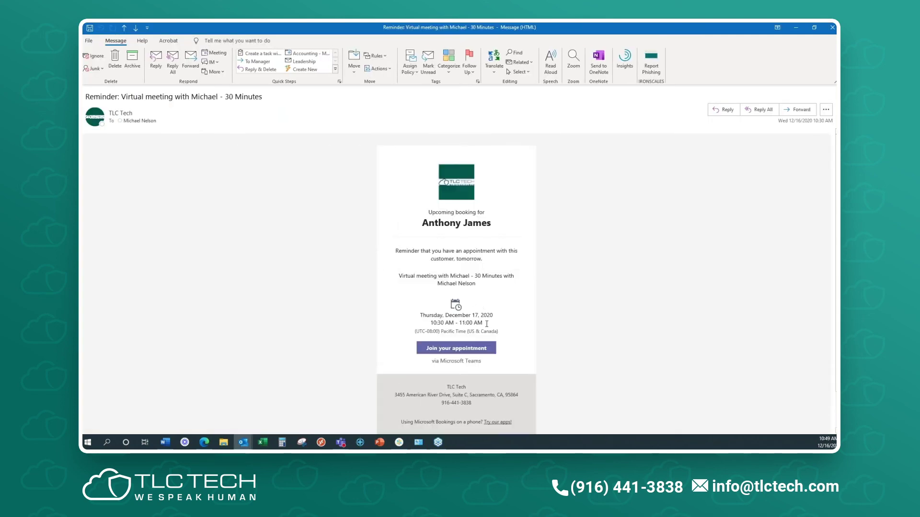
pyautogui.moveTo(483, 327); pyautogui.dragTo(418, 314)
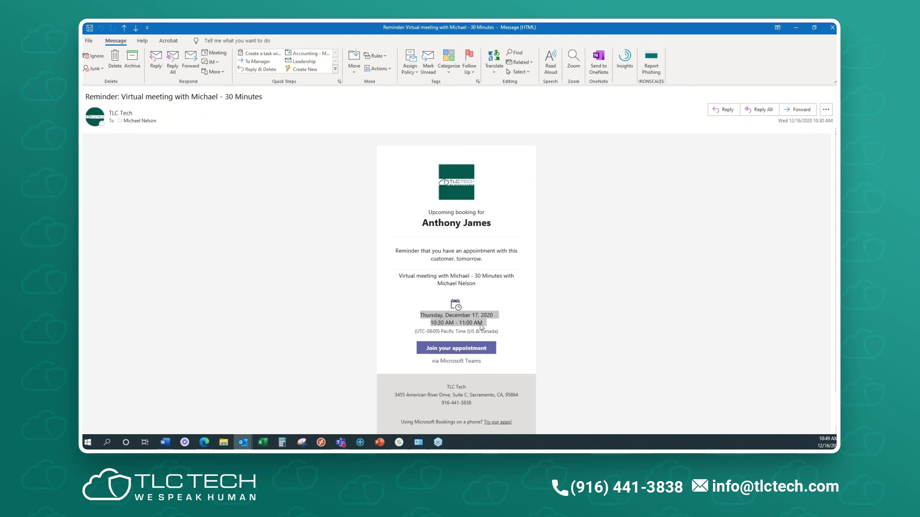
pyautogui.click(833, 27)
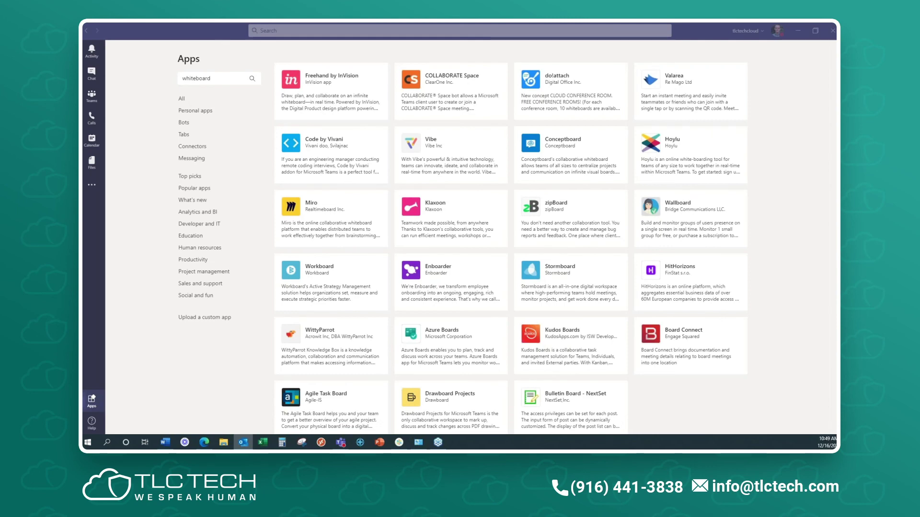
# - Insert the 30 Minutes signature into the new message and follow its '30 minute meeting' link
pyautogui.click(243, 443)
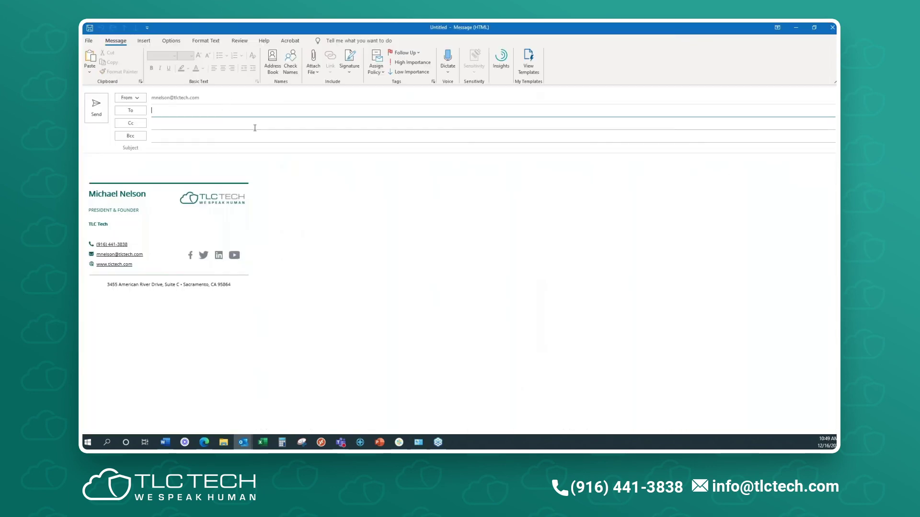
pyautogui.click(212, 172)
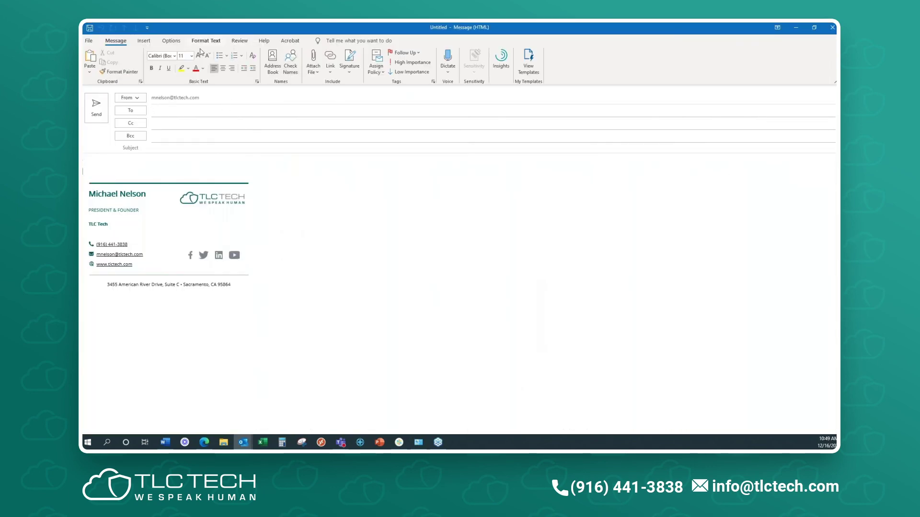
pyautogui.click(348, 72)
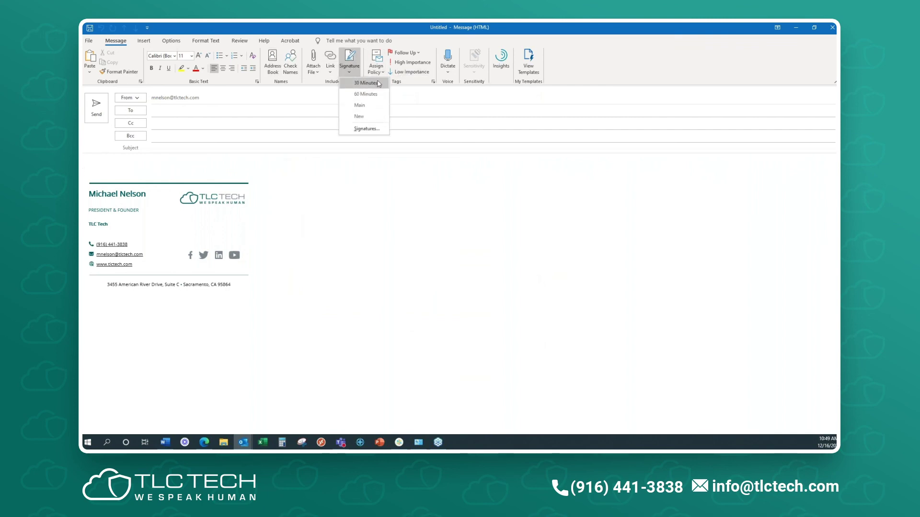
pyautogui.click(149, 165)
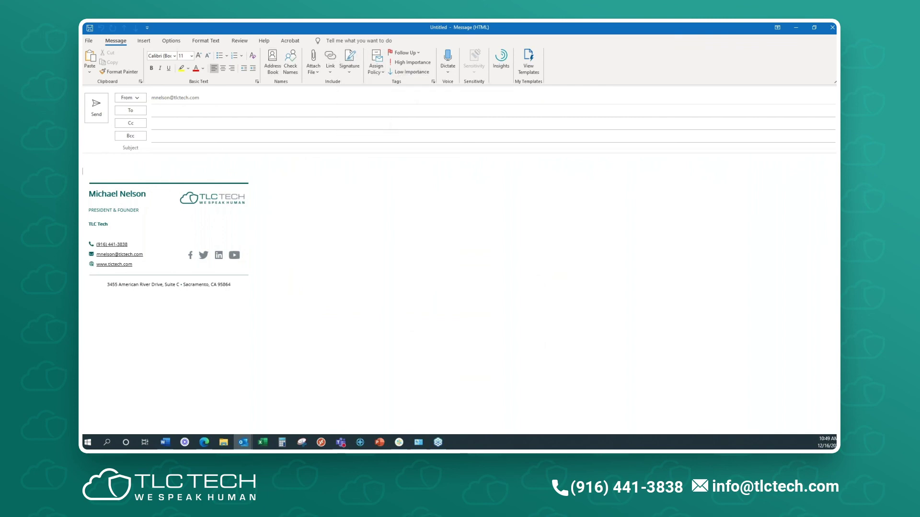
pyautogui.click(349, 70)
pyautogui.click(362, 94)
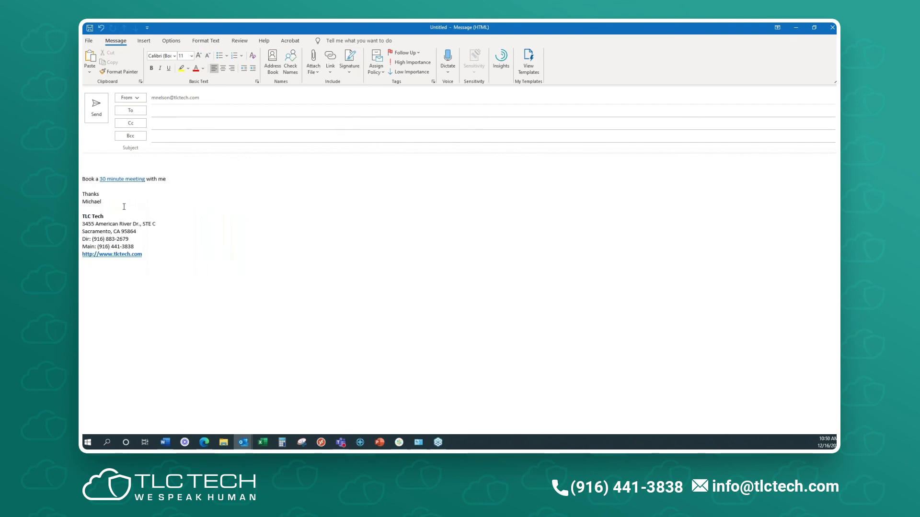
pyautogui.click(123, 180)
pyautogui.keyDown('ctrl'); pyautogui.click(123, 179); pyautogui.keyUp('ctrl')
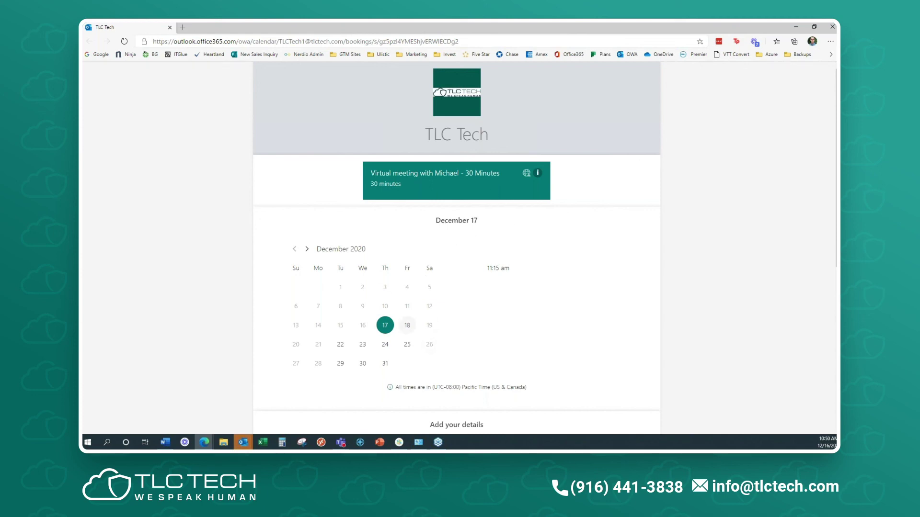
# - Check December 18–25 availability, book December 25 at 9:30 am, and begin the meeting-info answer
pyautogui.click(407, 325)
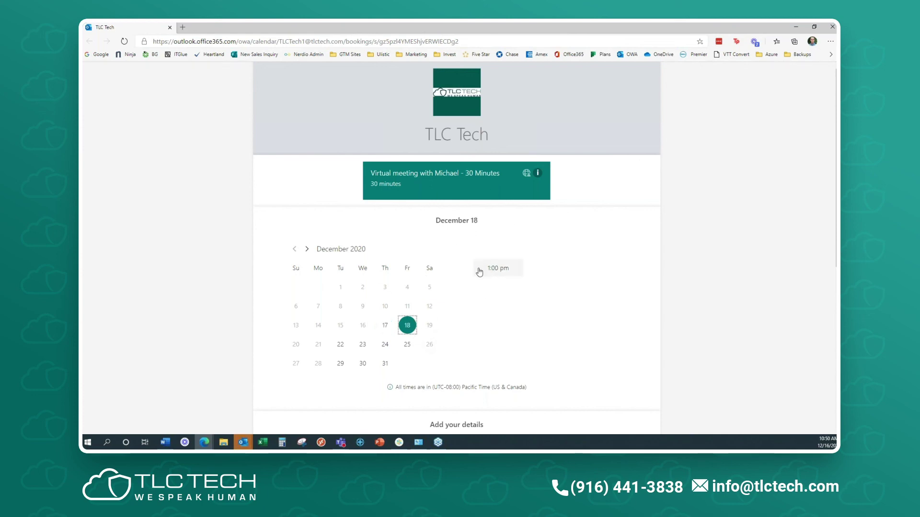
pyautogui.click(340, 345)
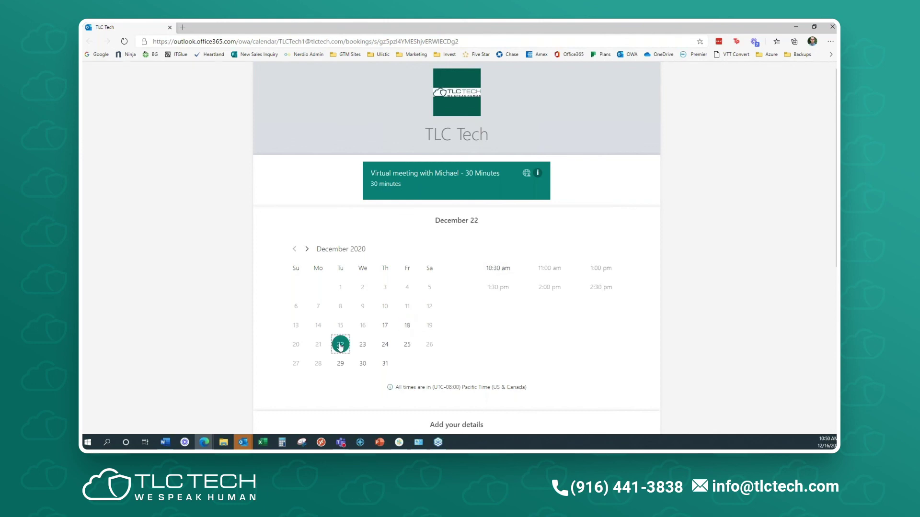
pyautogui.click(365, 347)
pyautogui.click(386, 347)
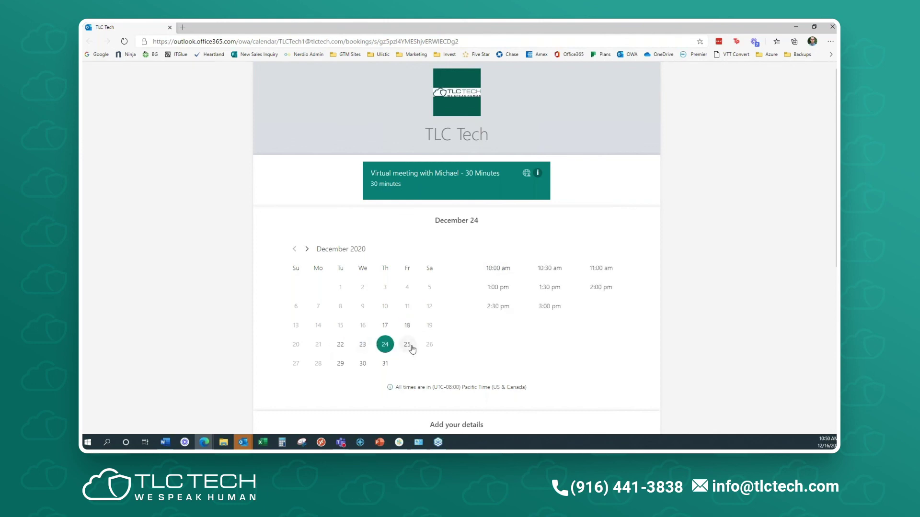
pyautogui.click(407, 345)
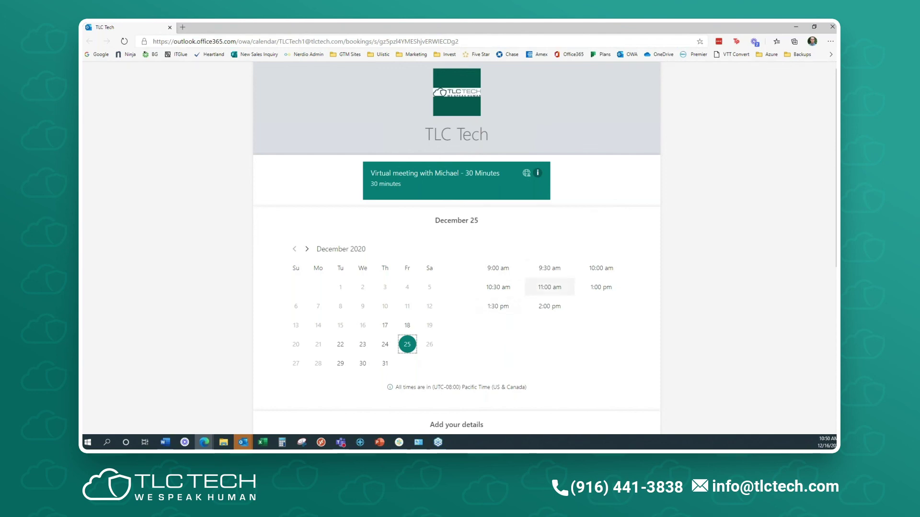
pyautogui.click(548, 269)
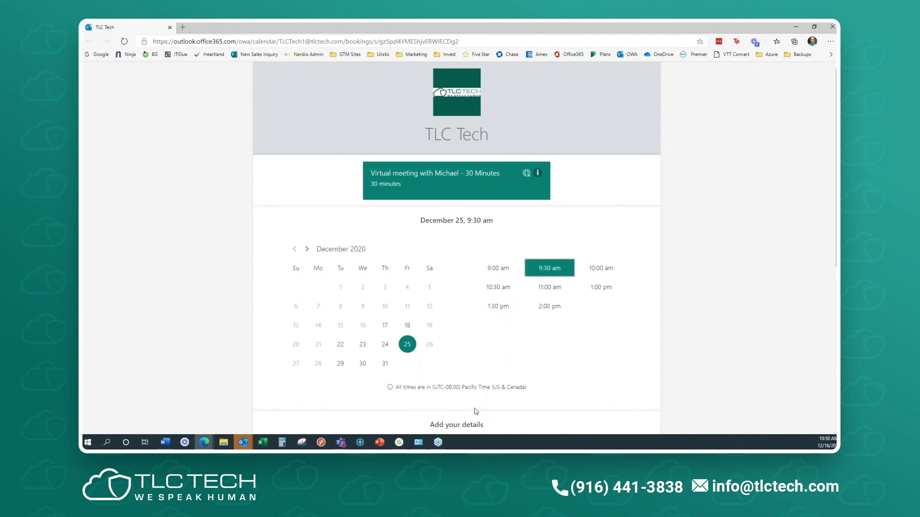
pyautogui.scroll(-5, 496, 431)
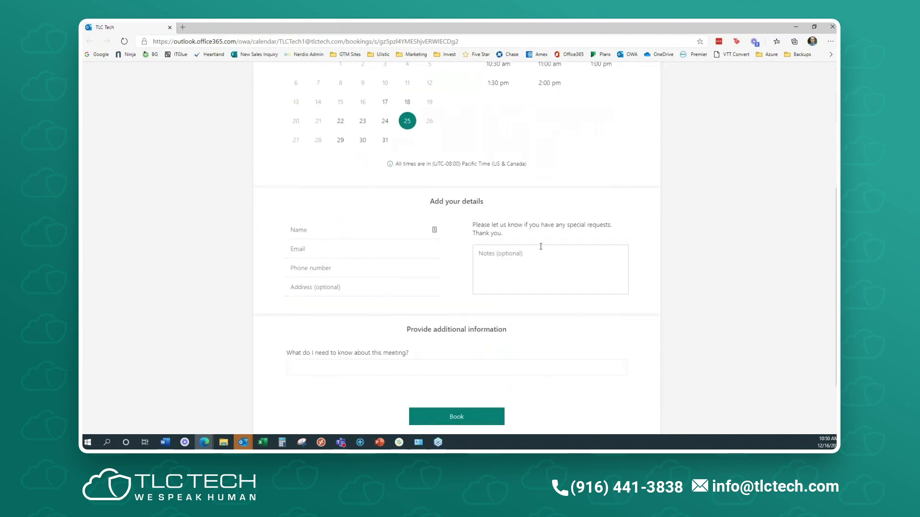
pyautogui.click(358, 364)
pyautogui.scroll(-2, 674, 309)
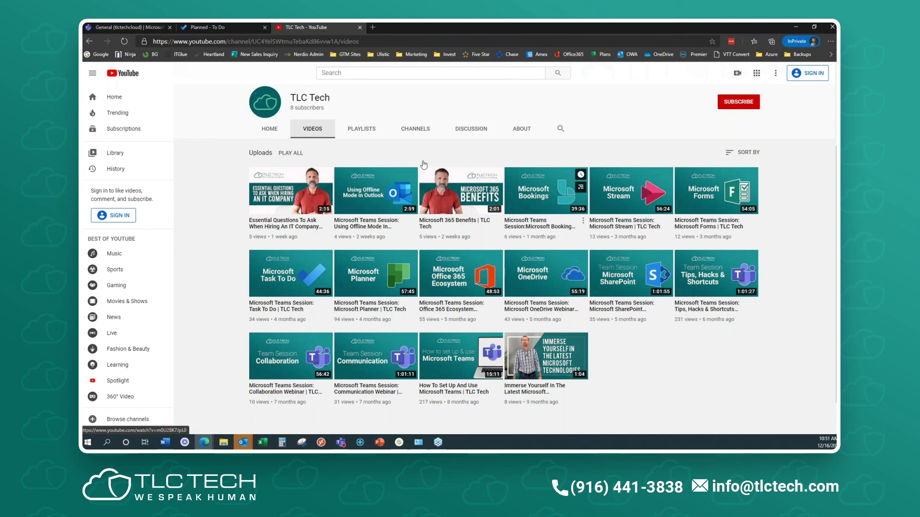
# - Bring the Outlook message forward and swap in the 60 Minutes booking signature
pyautogui.moveTo(463, 25); pyautogui.dragTo(83, 153)
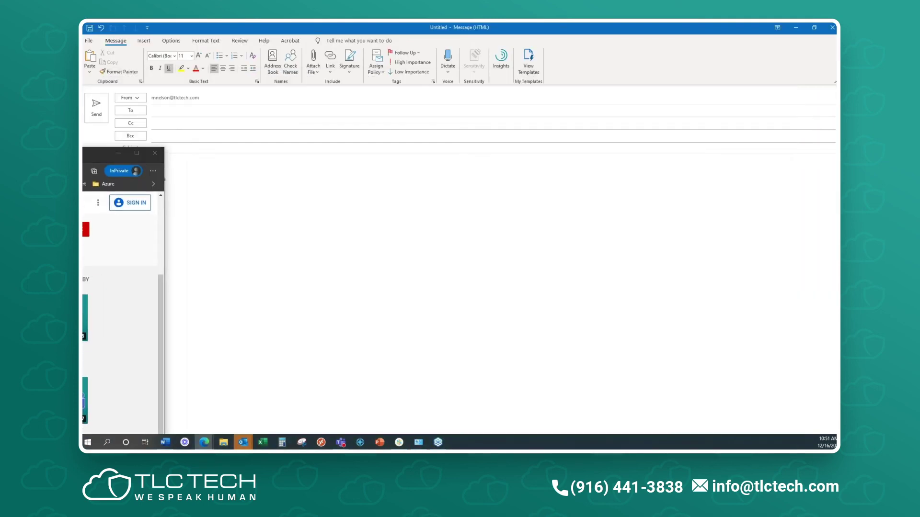
pyautogui.click(284, 208)
pyautogui.click(350, 64)
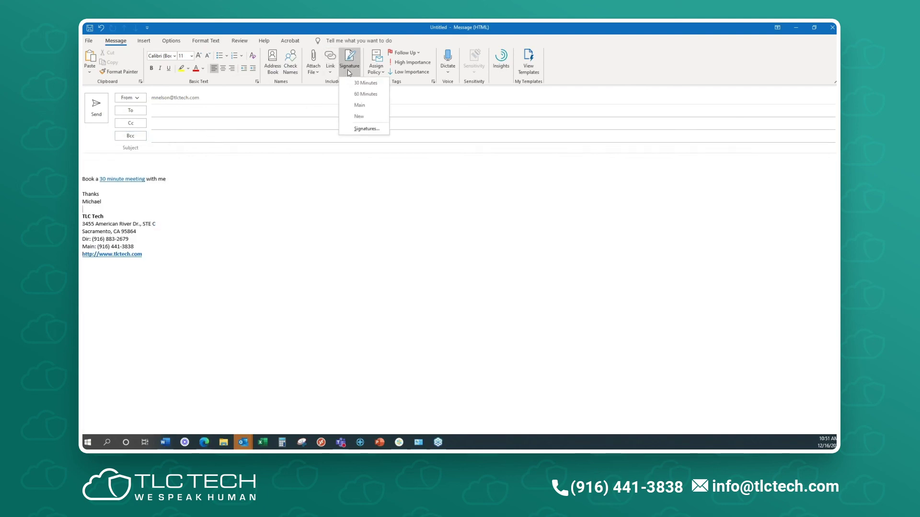
pyautogui.click(372, 93)
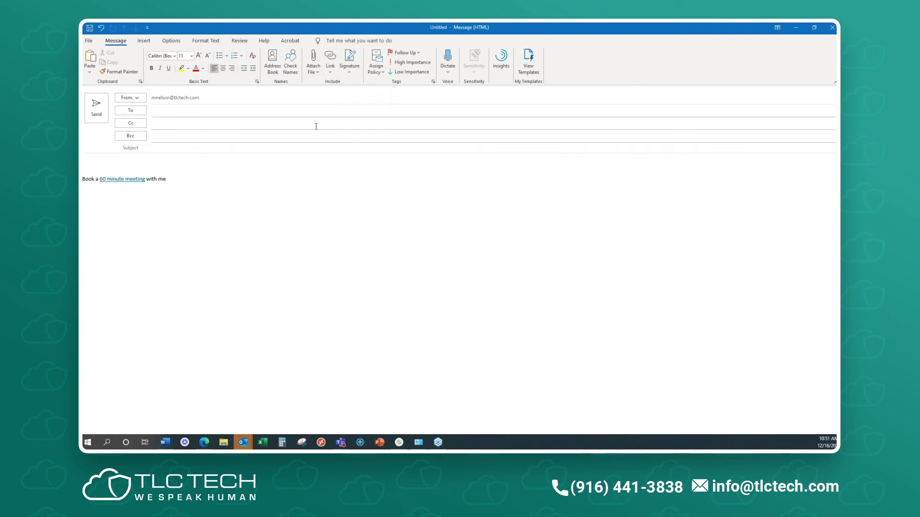